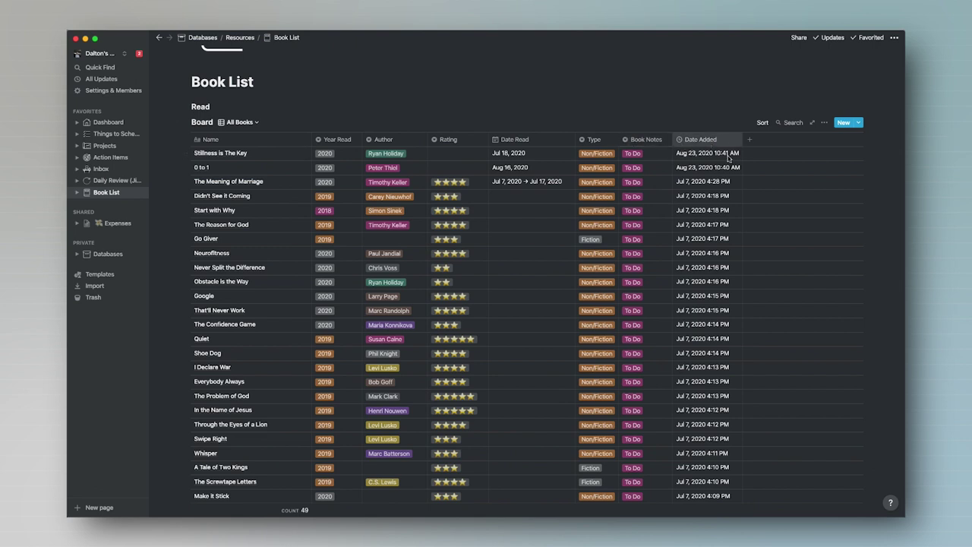
Switch to the Personal Plan Notion workspace and make its untitled page a table database titled "Book List".
{"action": "scroll", "coordinate": [735, 220], "scroll_direction": "down", "scroll_amount": 1}
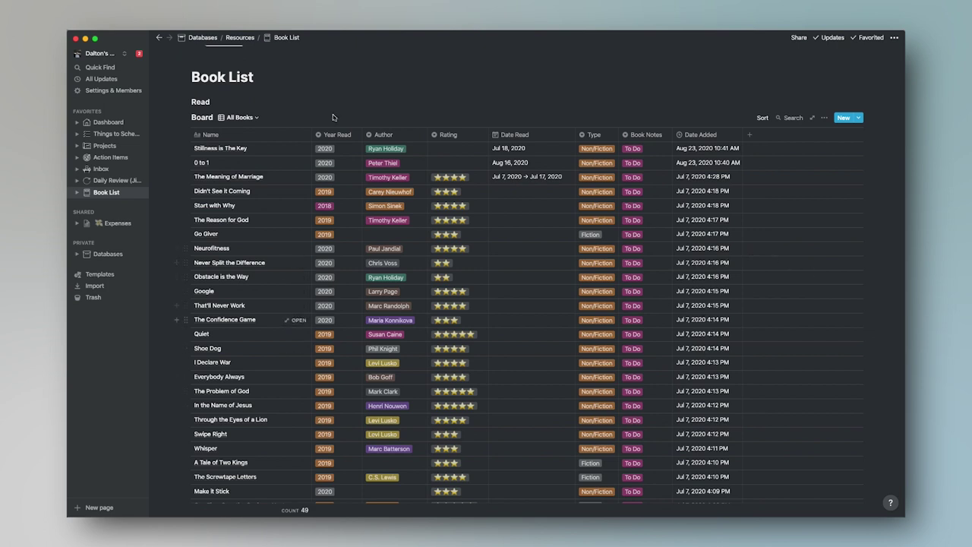
{"action": "left_click", "coordinate": [107, 56]}
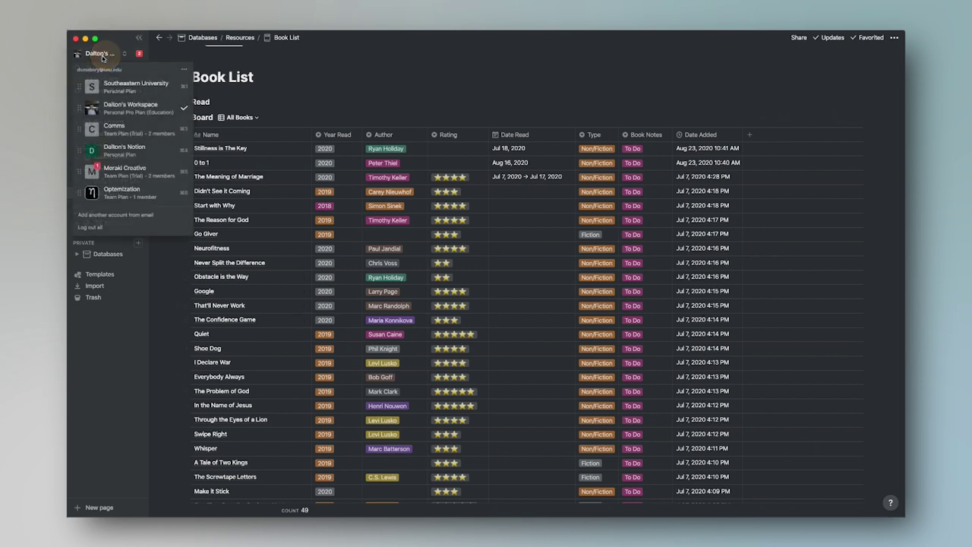
{"action": "left_click", "coordinate": [138, 154]}
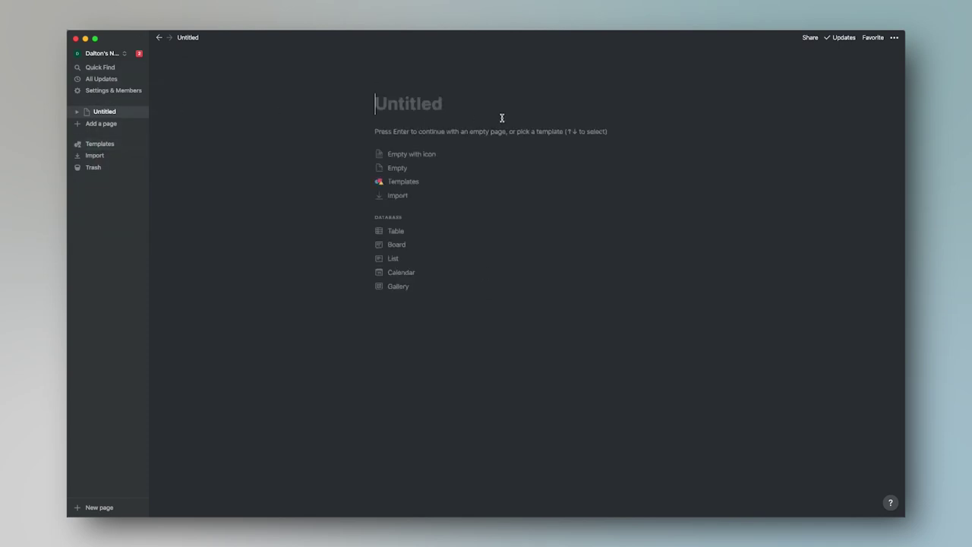
{"action": "type", "text": "Book List"}
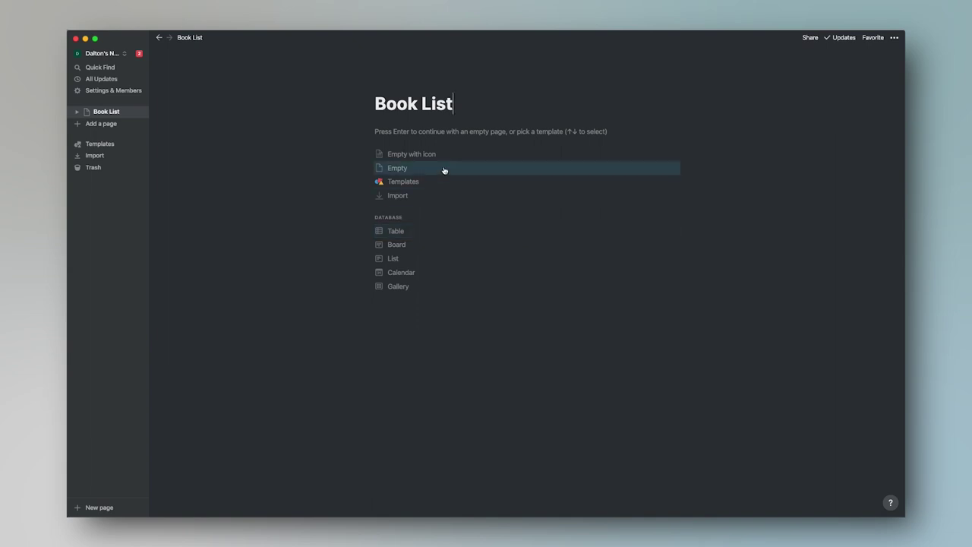
{"action": "left_click", "coordinate": [445, 230]}
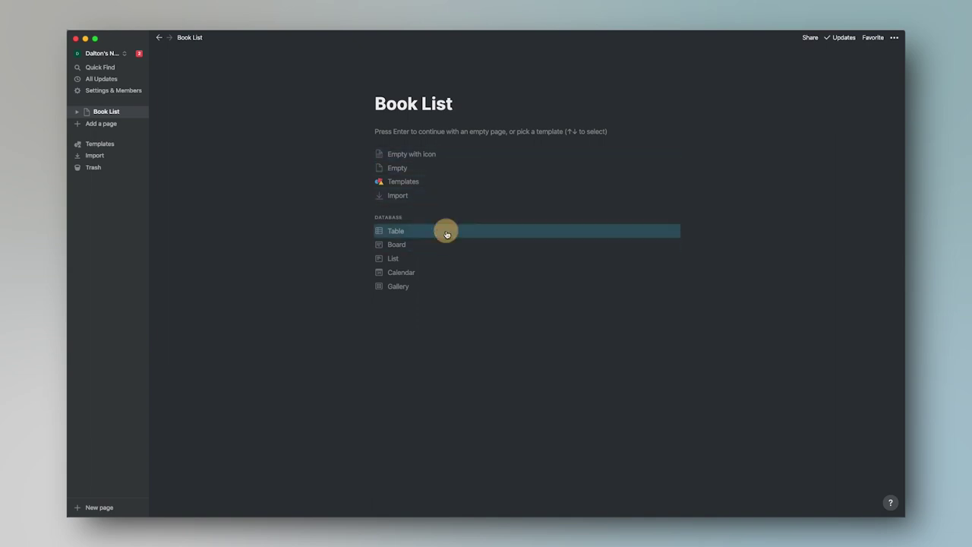
Add a second page titled "Authors" and set it up as a table database.
{"action": "left_click", "coordinate": [108, 124]}
{"action": "type", "text": "Authors"}
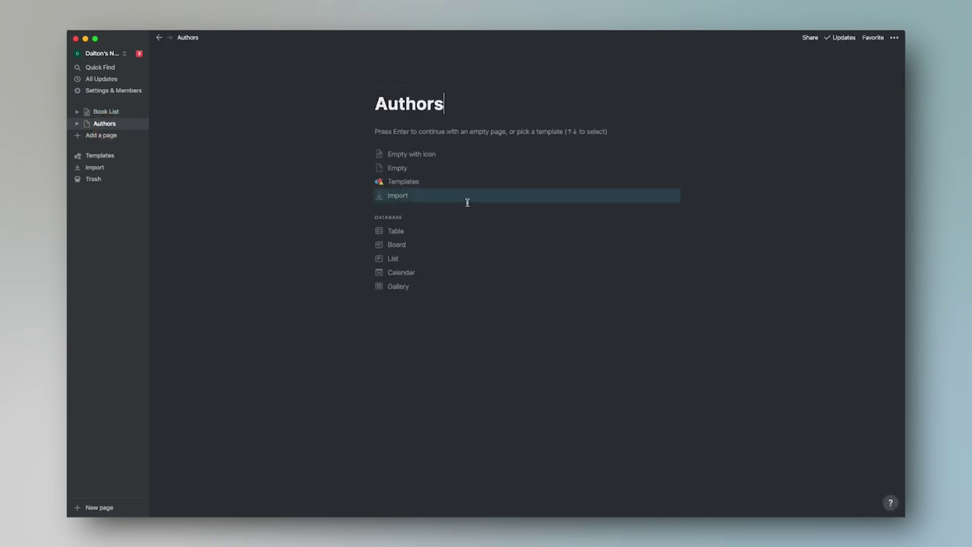
{"action": "left_click", "coordinate": [477, 232]}
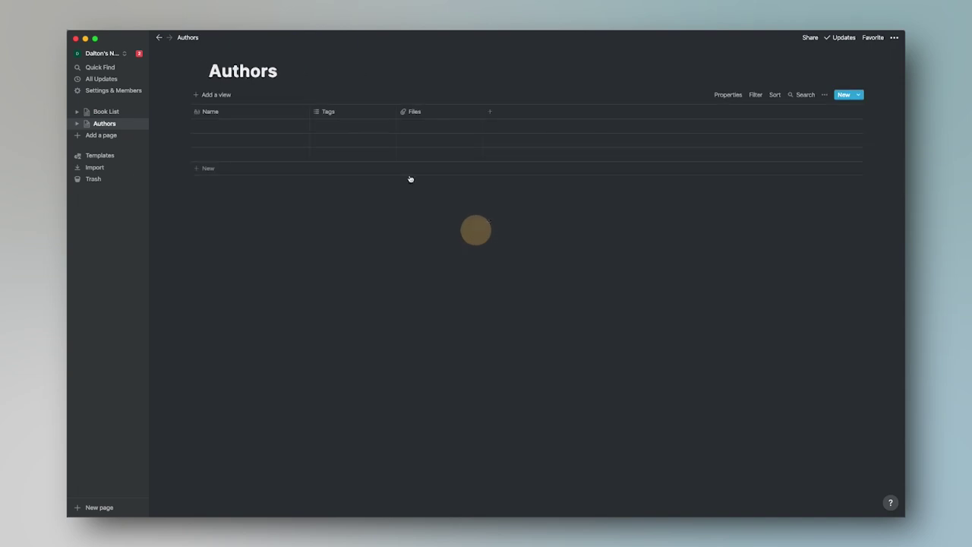
Delete the Tags and Files properties from the Book List table and narrow its Name column.
{"action": "left_click", "coordinate": [112, 111]}
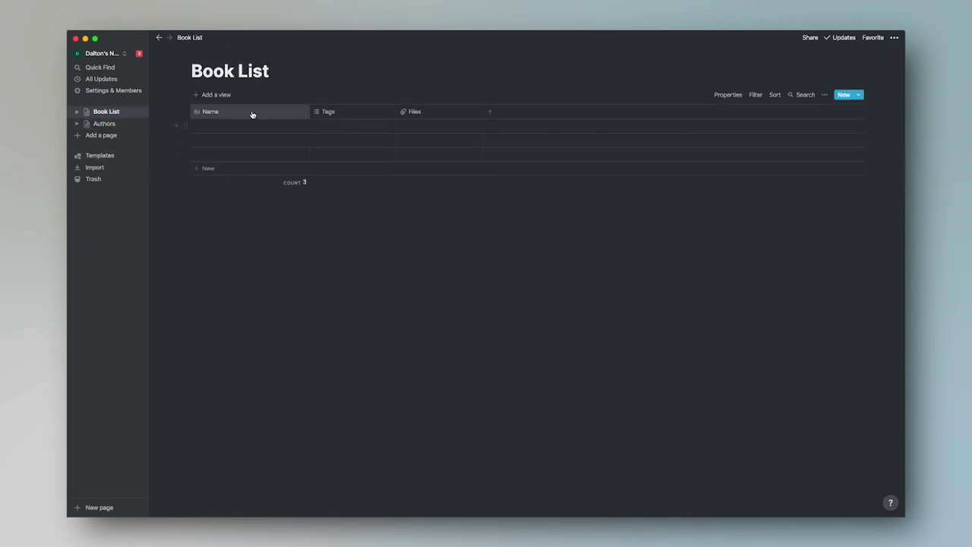
{"action": "left_click", "coordinate": [340, 114]}
{"action": "left_click", "coordinate": [327, 274]}
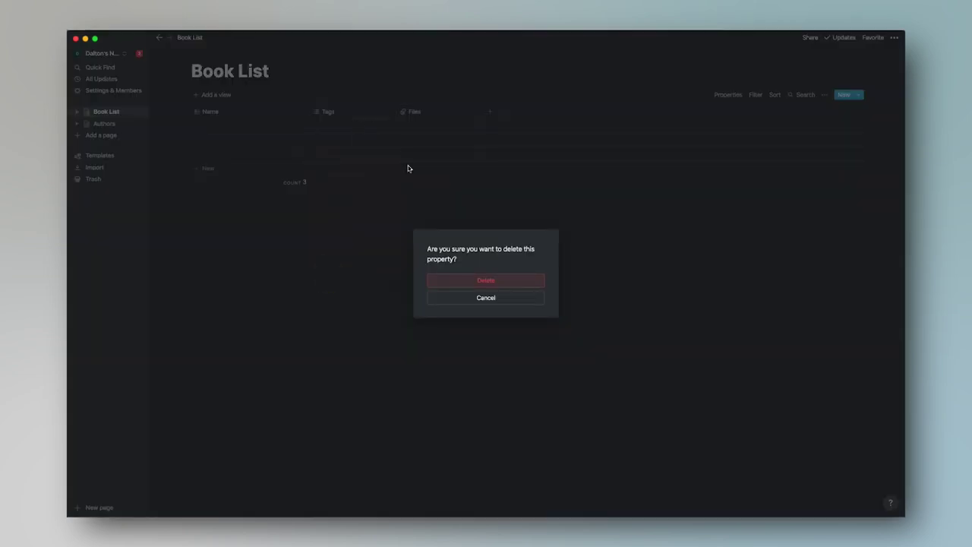
{"action": "left_click", "coordinate": [471, 281]}
{"action": "left_click", "coordinate": [347, 113]}
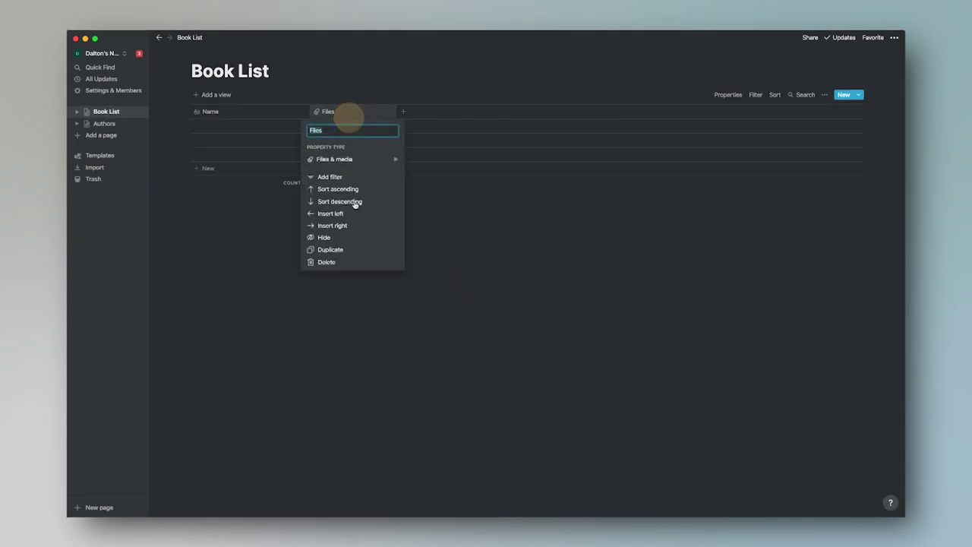
{"action": "left_click", "coordinate": [338, 271]}
{"action": "left_click", "coordinate": [451, 281]}
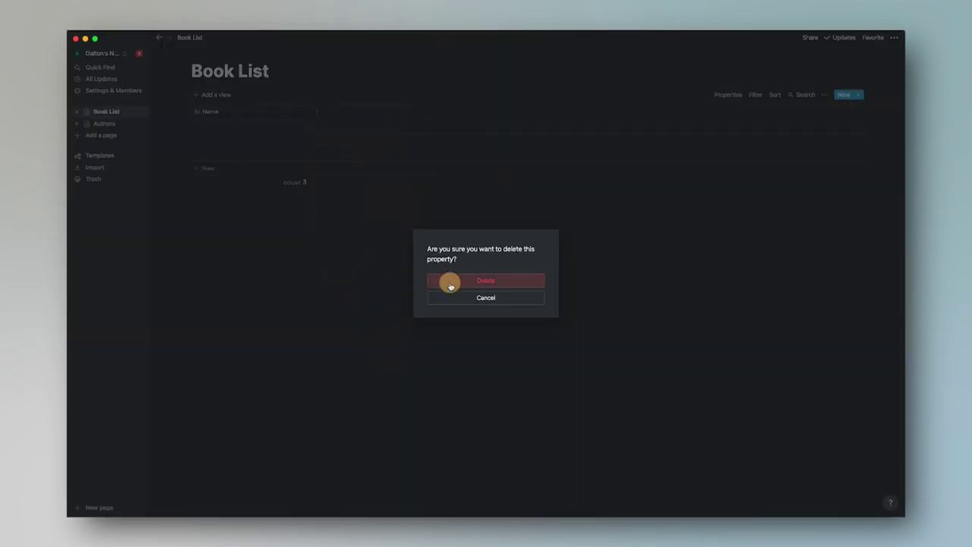
{"action": "left_click_drag", "start_coordinate": [310, 110], "coordinate": [270, 112]}
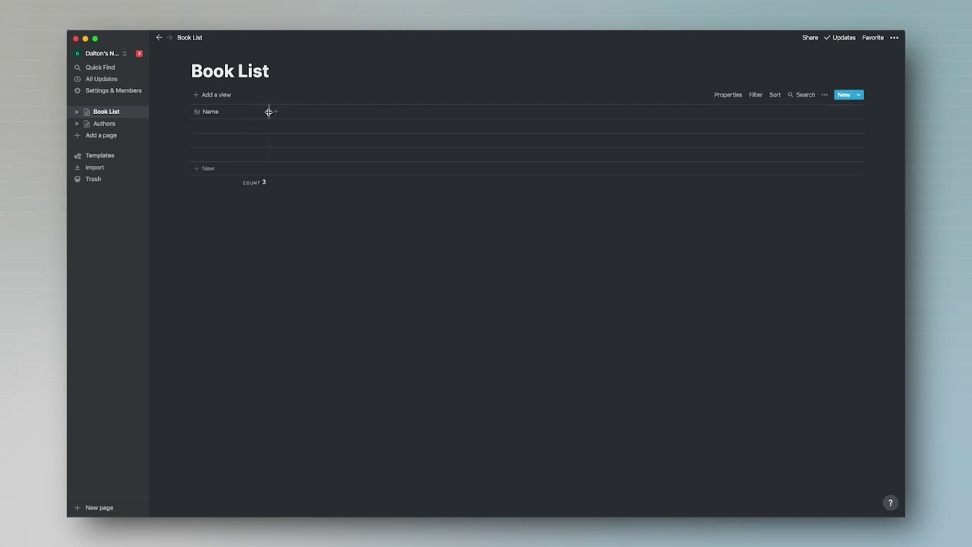
Add an "Author" property to Book List as a relation linked to the Authors database.
{"action": "left_click", "coordinate": [277, 114]}
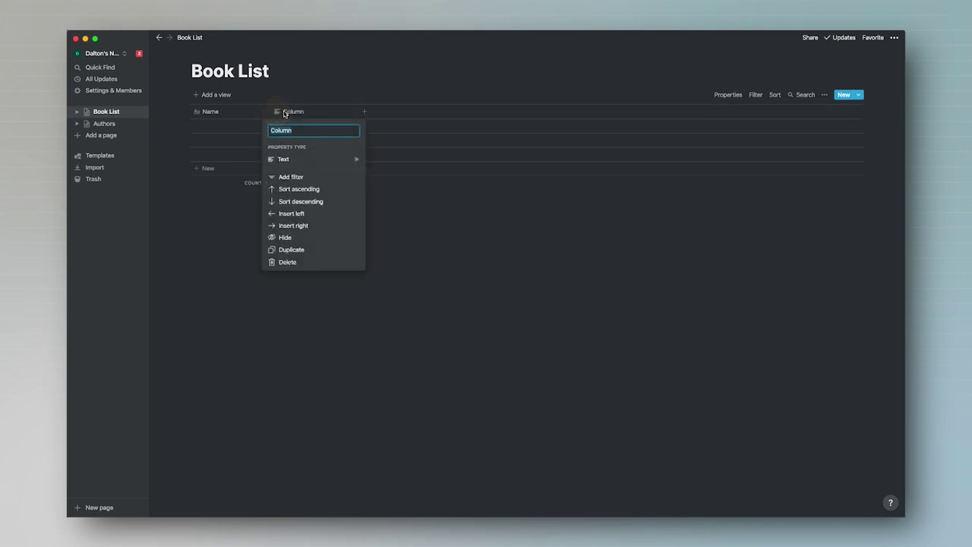
{"action": "type", "text": "ASu"}
{"action": "left_click", "coordinate": [325, 159]}
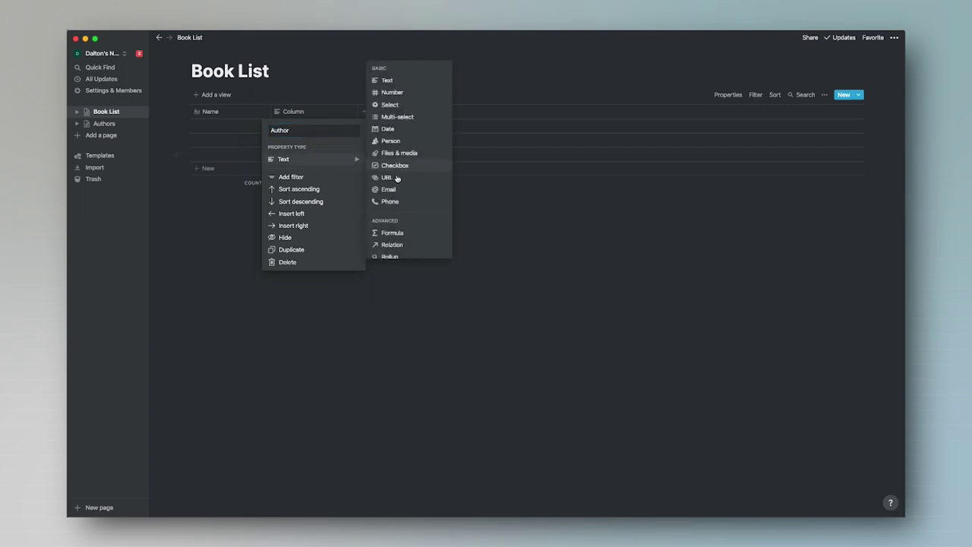
{"action": "left_click", "coordinate": [407, 244]}
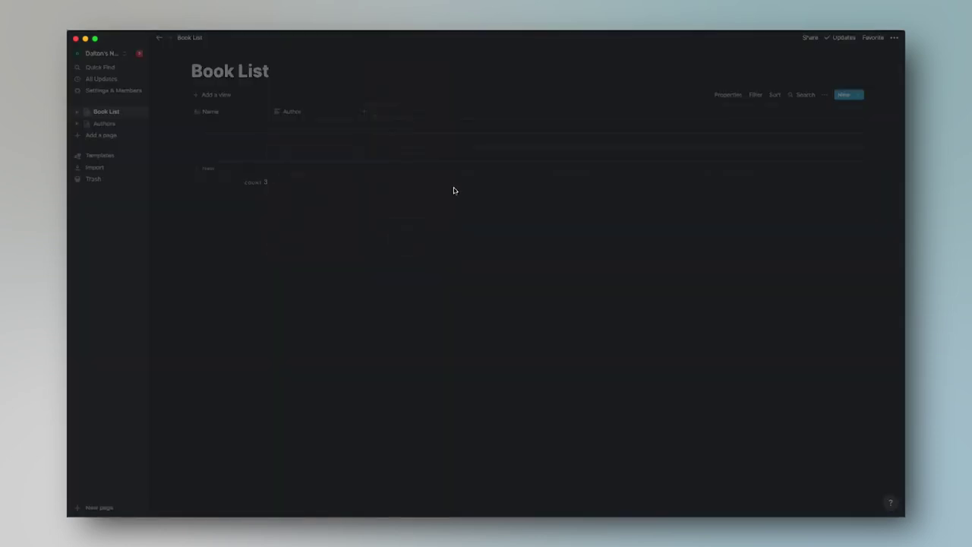
{"action": "left_click", "coordinate": [478, 276]}
{"action": "type", "text": "au"}
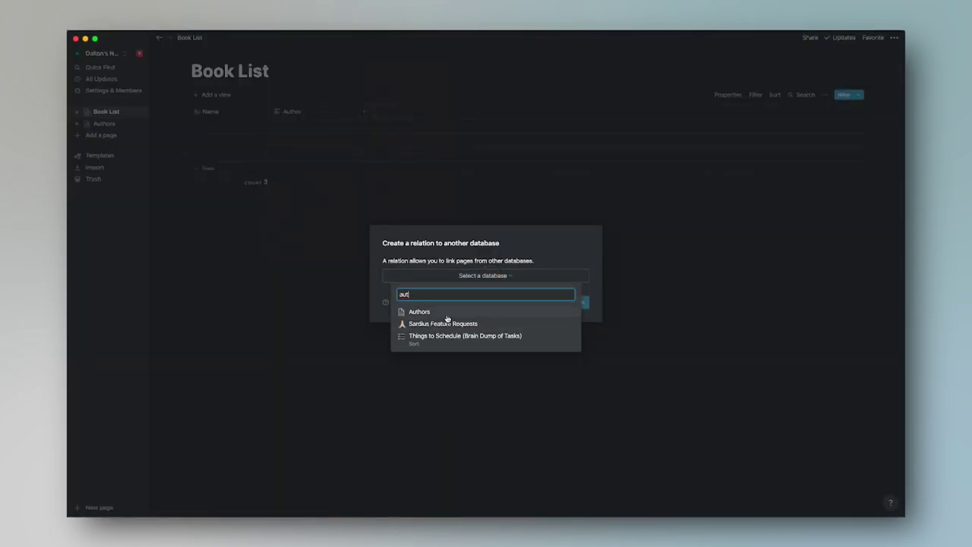
{"action": "type", "text": "t"}
{"action": "left_click", "coordinate": [448, 311]}
{"action": "left_click", "coordinate": [563, 301]}
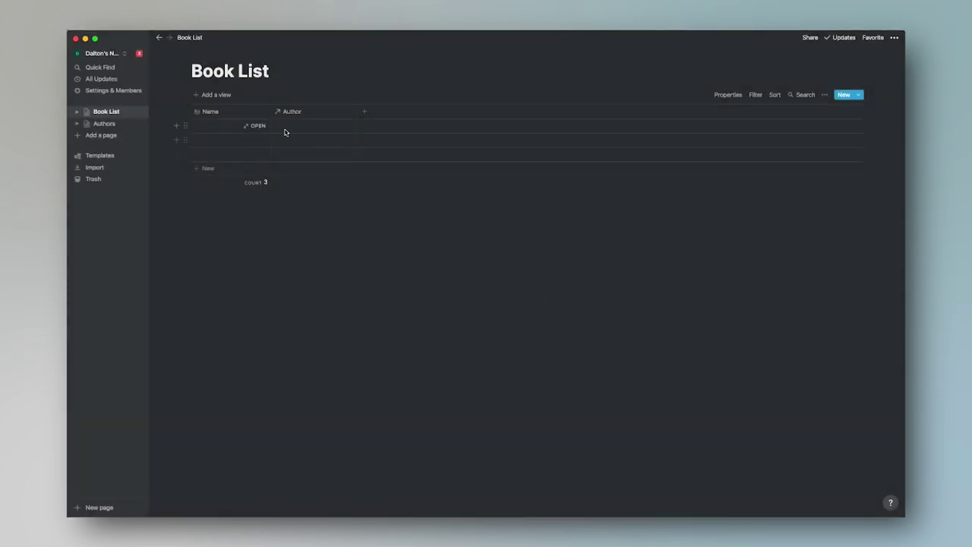
Enter "Simon Sinek" as the name of the first row in the Authors table.
{"action": "left_click", "coordinate": [120, 123]}
{"action": "left_click", "coordinate": [238, 125]}
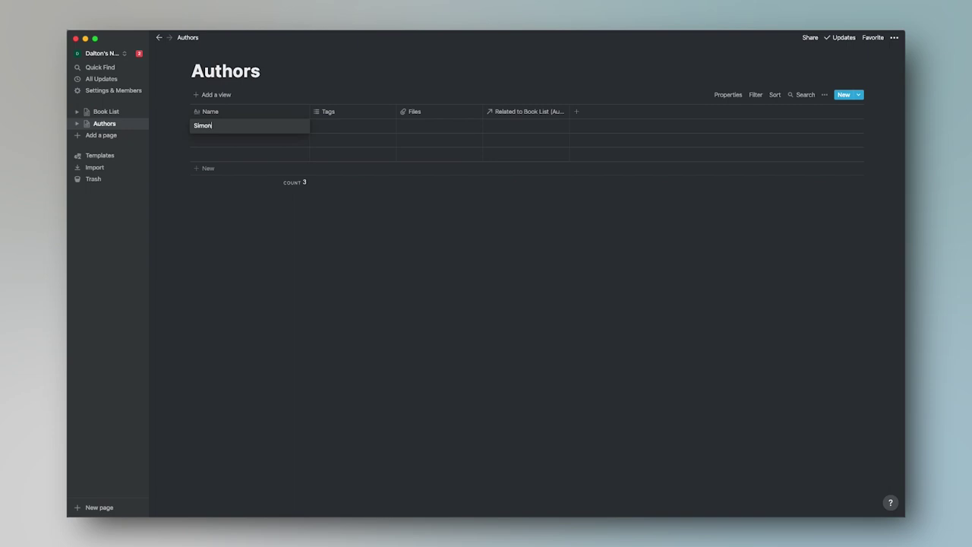
{"action": "left_click", "coordinate": [220, 239]}
In the first Book List row, link Simon Sinek as author and name the book "The Infinite Game".
{"action": "left_click", "coordinate": [116, 112]}
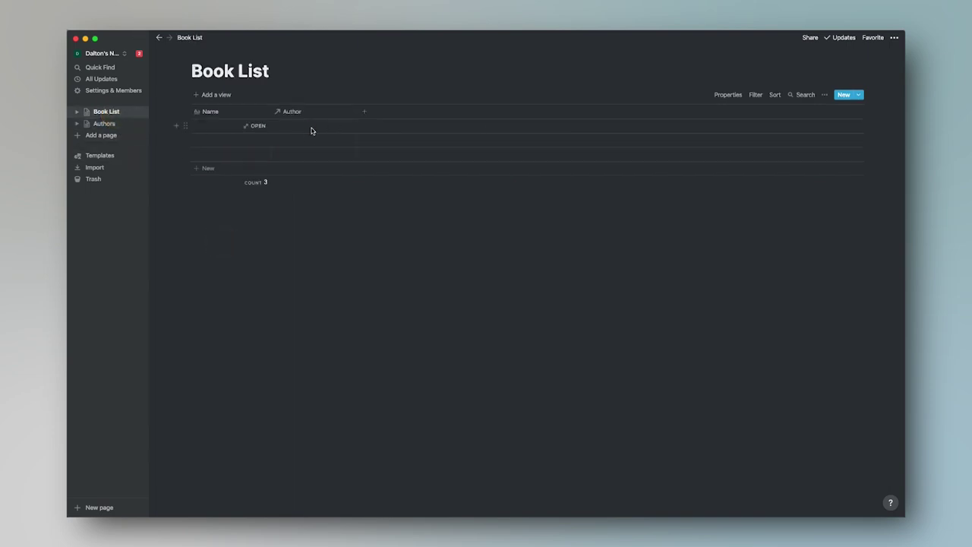
{"action": "left_click", "coordinate": [310, 131]}
{"action": "left_click", "coordinate": [314, 153]}
{"action": "left_click", "coordinate": [236, 130]}
{"action": "left_click", "coordinate": [233, 129]}
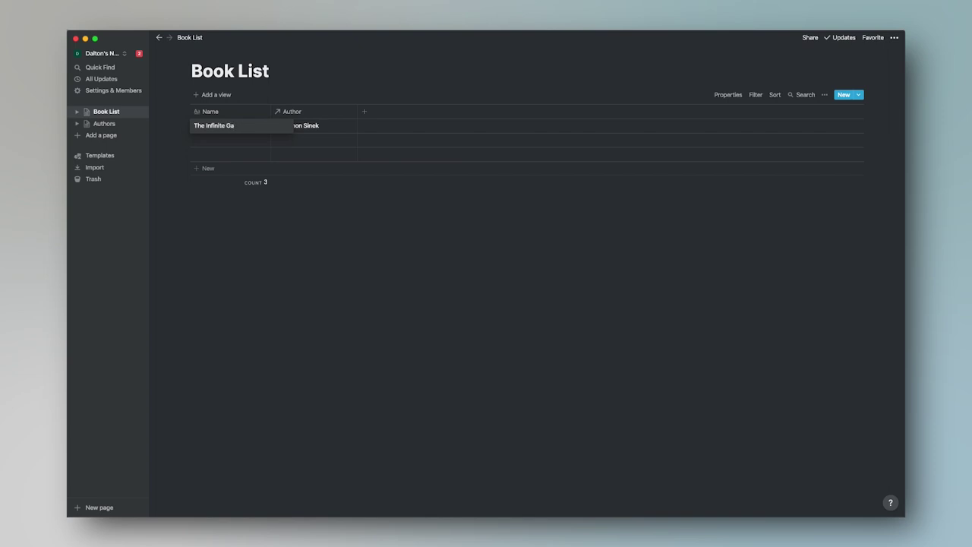
{"action": "left_click", "coordinate": [240, 247]}
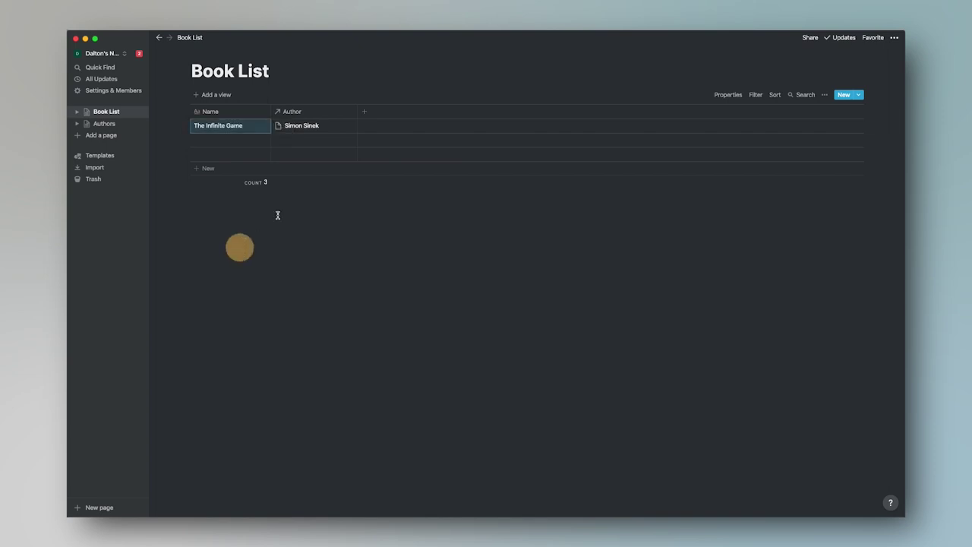
Name the second Book List row "Start With Why" and link Simon Sinek as its author.
{"action": "left_click", "coordinate": [235, 138]}
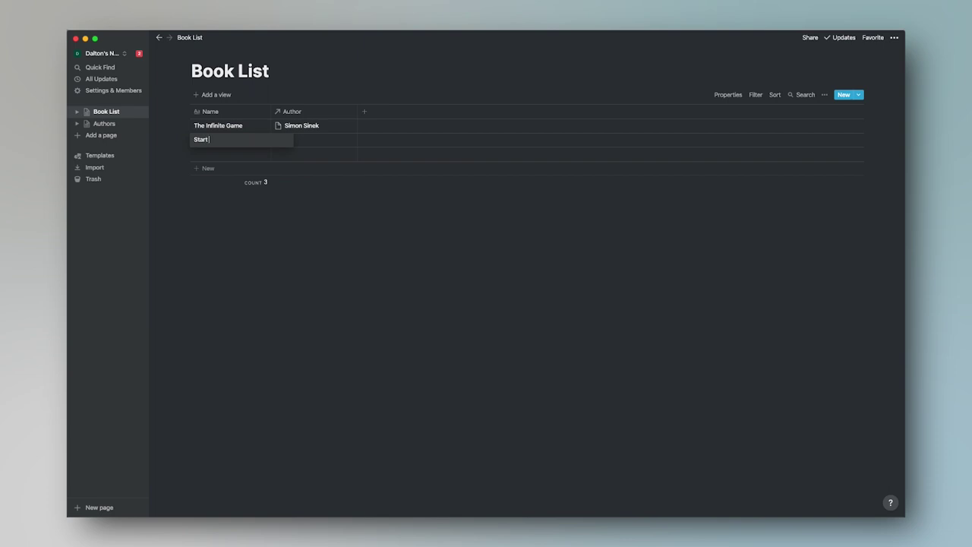
{"action": "key", "text": "BackSpace"}
{"action": "key", "text": "BackSpace"}
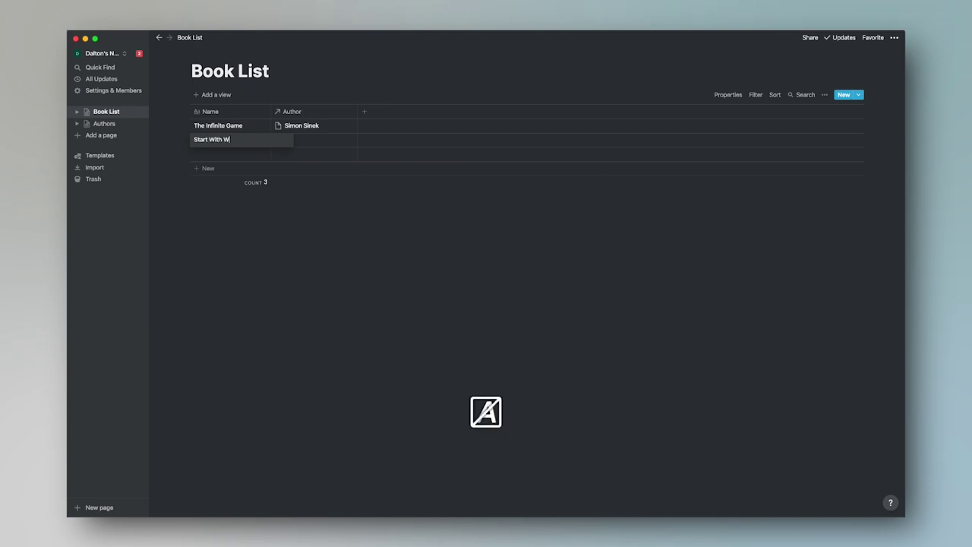
{"action": "type", "text": "hy"}
{"action": "key", "text": "Tab"}
{"action": "key", "text": "Return"}
{"action": "type", "text": "Imo"}
{"action": "key", "text": "BackSpace"}
{"action": "key", "text": "BackSpace"}
{"action": "key", "text": "BackSpace"}
{"action": "type", "text": "Sim"}
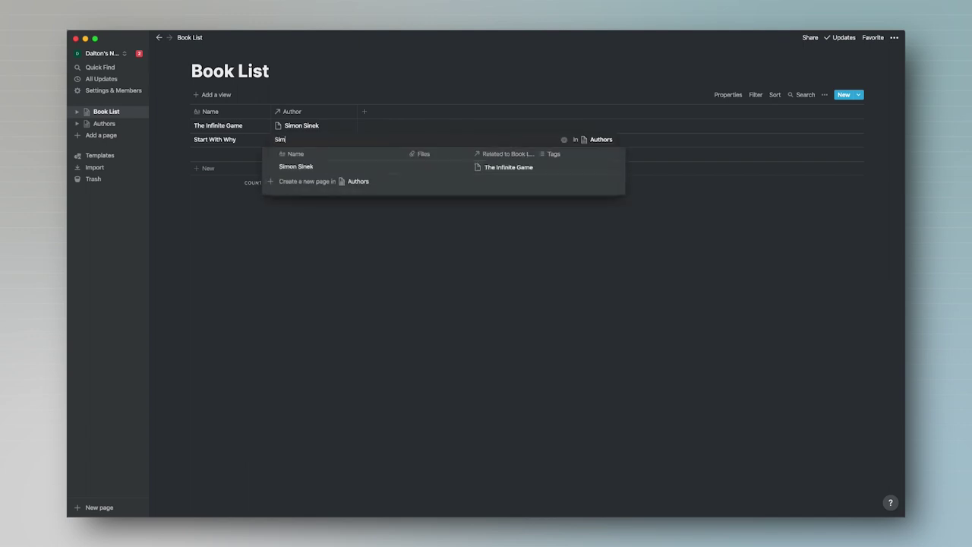
{"action": "left_click", "coordinate": [290, 166]}
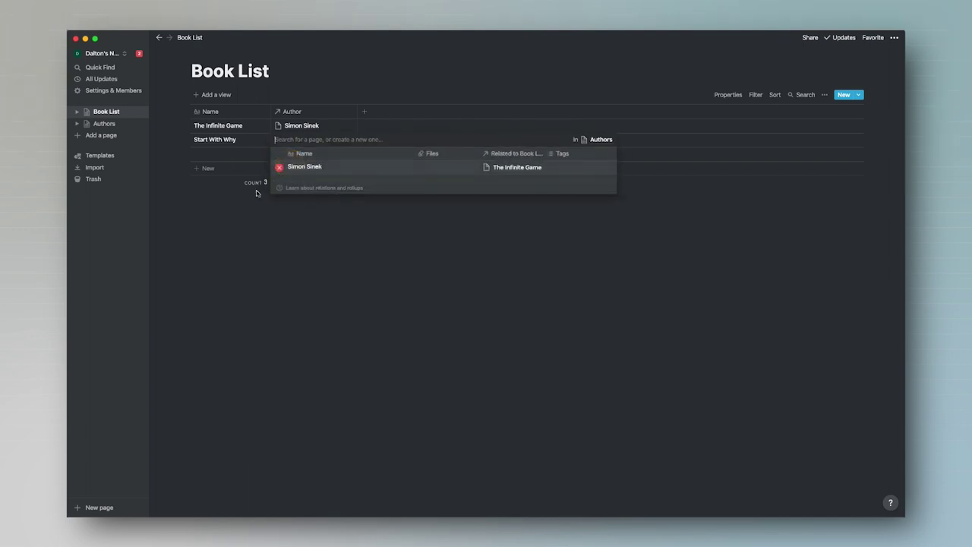
{"action": "left_click", "coordinate": [360, 250]}
Delete the Files and Tags properties from the Authors table.
{"action": "left_click", "coordinate": [104, 123]}
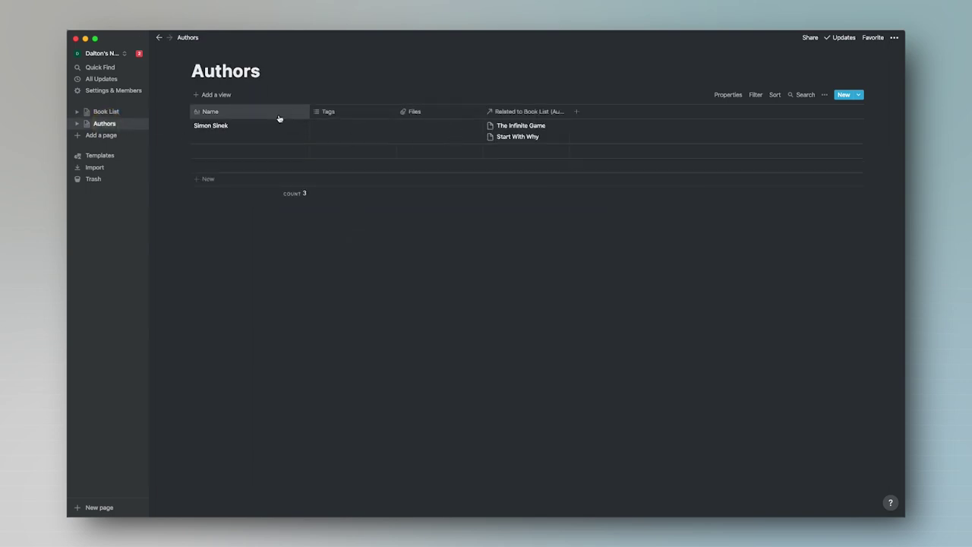
{"action": "left_click", "coordinate": [454, 119]}
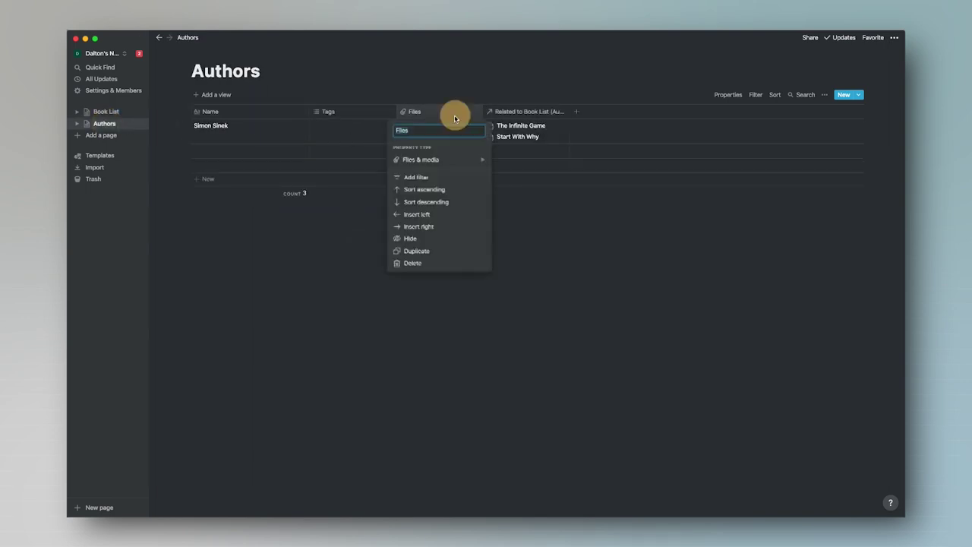
{"action": "left_click", "coordinate": [416, 263]}
{"action": "left_click", "coordinate": [504, 283]}
{"action": "left_click", "coordinate": [342, 119]}
{"action": "left_click", "coordinate": [327, 278]}
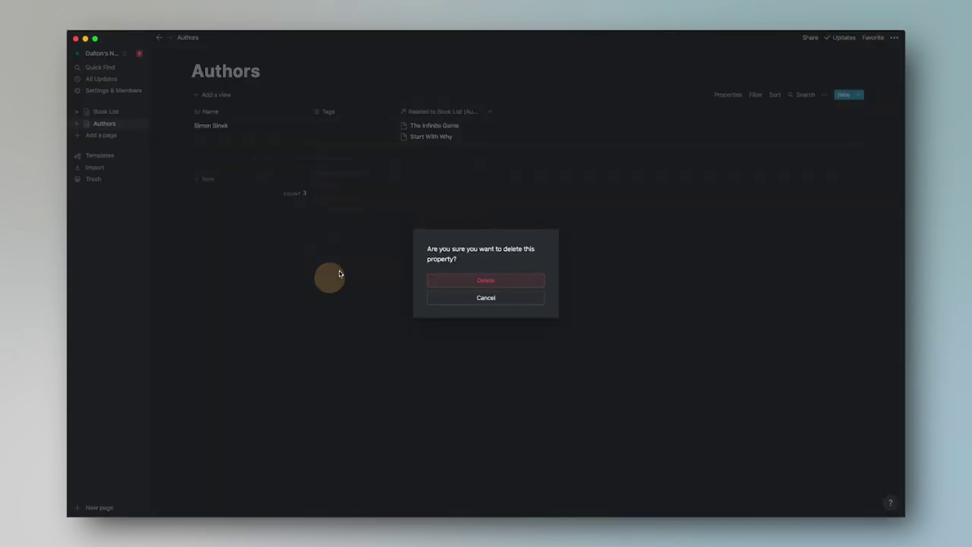
{"action": "left_click", "coordinate": [464, 282]}
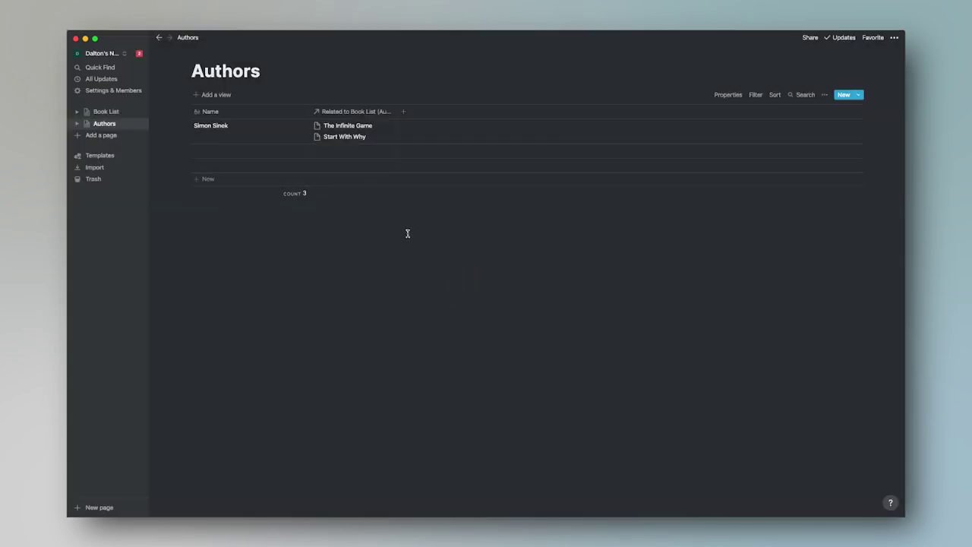
Open Simon Sinek's page from the Author relation in Book List and check its related books.
{"action": "left_click", "coordinate": [106, 112]}
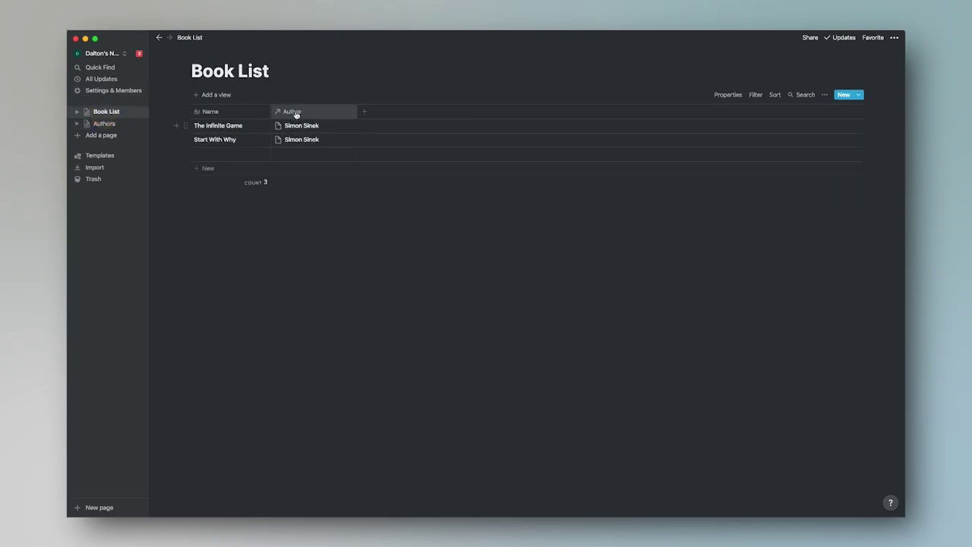
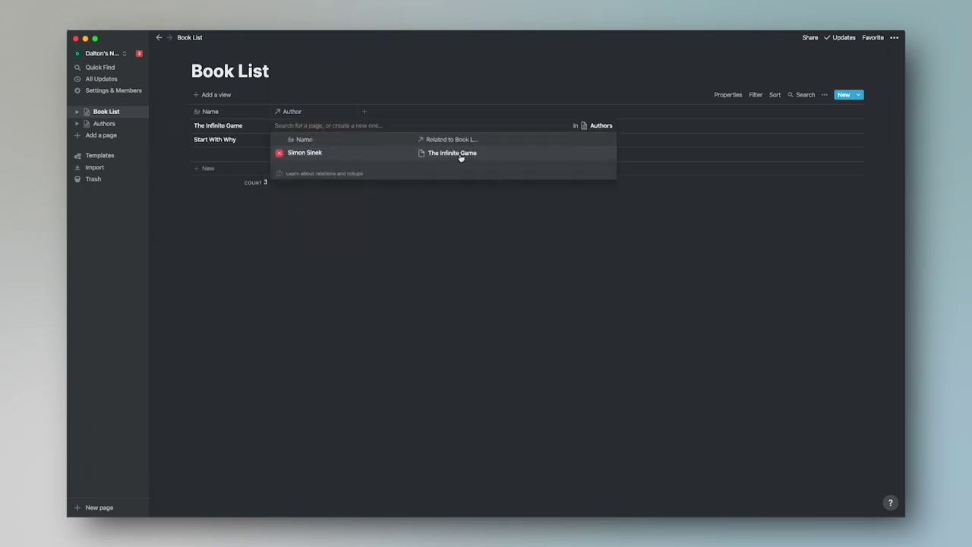
{"action": "left_click", "coordinate": [461, 157]}
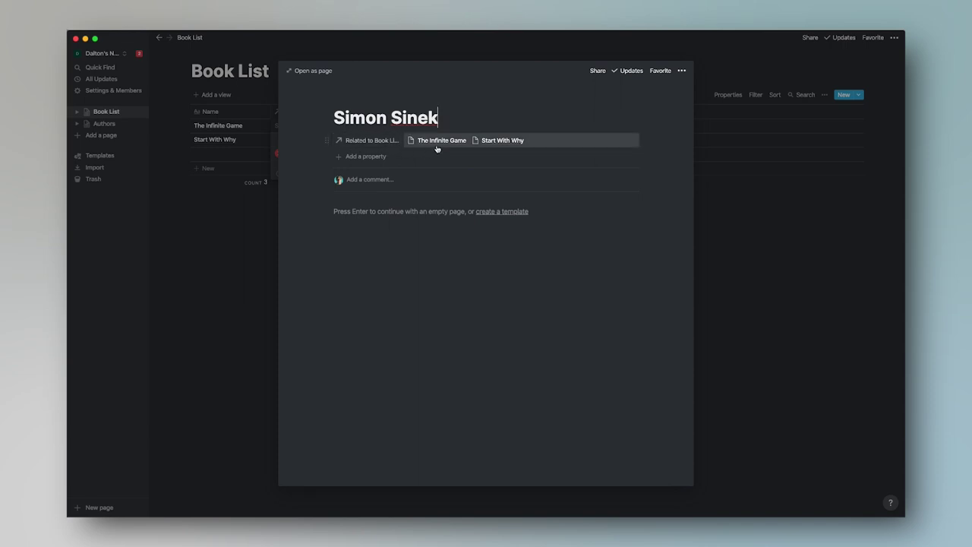
{"action": "left_click", "coordinate": [776, 260]}
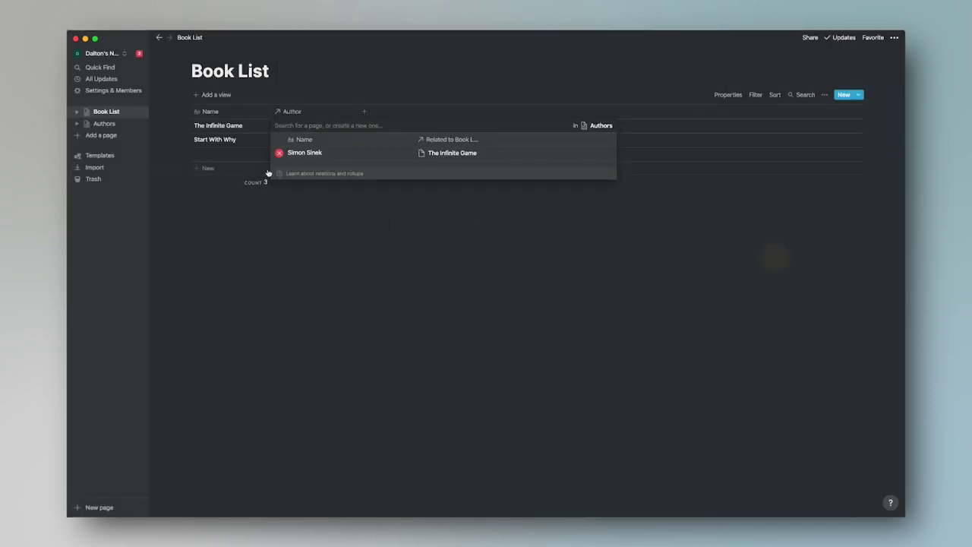
{"action": "left_click", "coordinate": [219, 241]}
In the Authors database, rename the relation property pointing to Book List as "Books Written".
{"action": "left_click", "coordinate": [104, 123]}
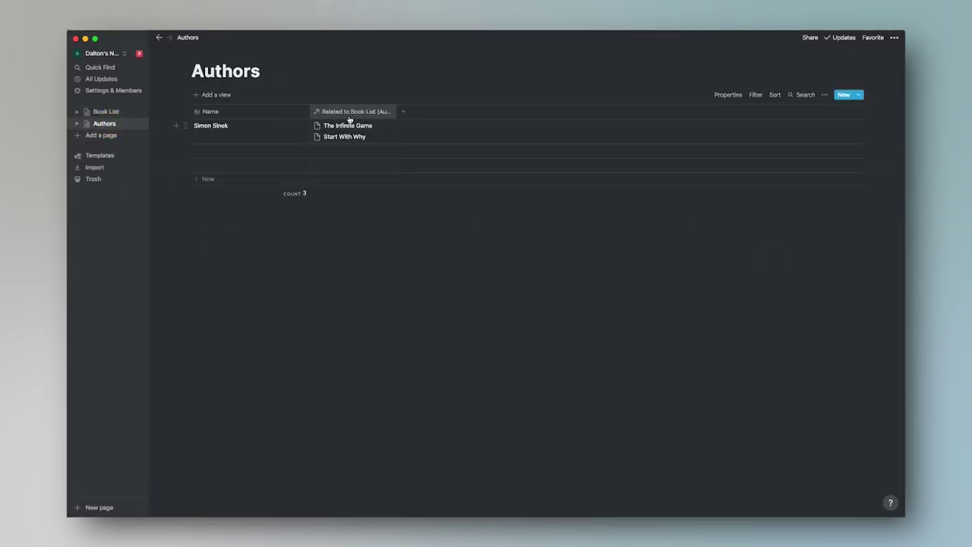
{"action": "left_click", "coordinate": [351, 115]}
{"action": "type", "text": "Books Wr"}
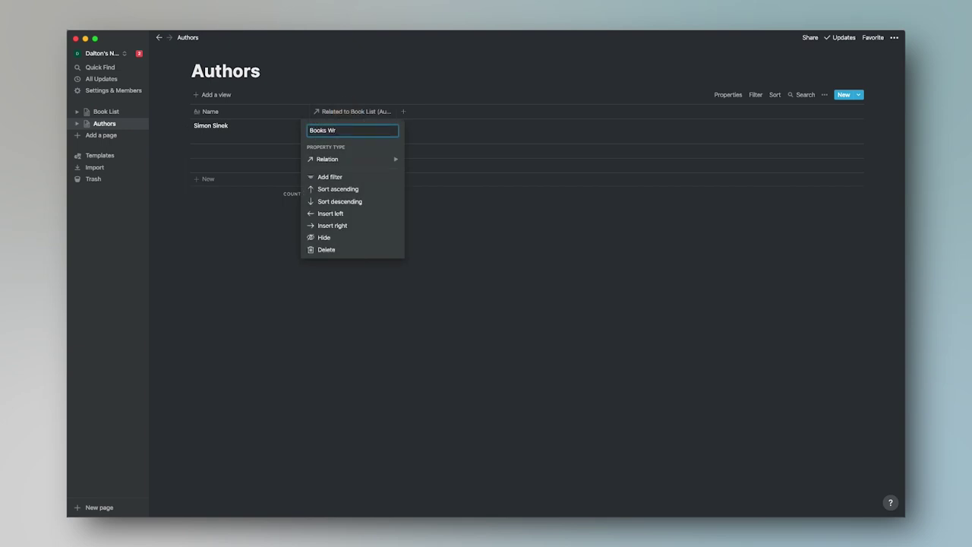
{"action": "left_click", "coordinate": [501, 218]}
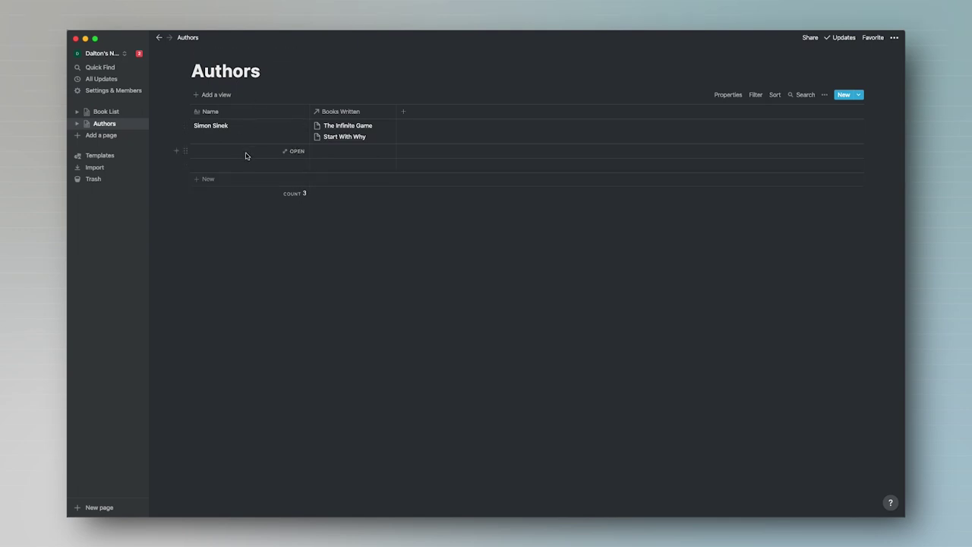
Add a Select property named "Year Read" to the Book List database.
{"action": "left_click", "coordinate": [106, 111]}
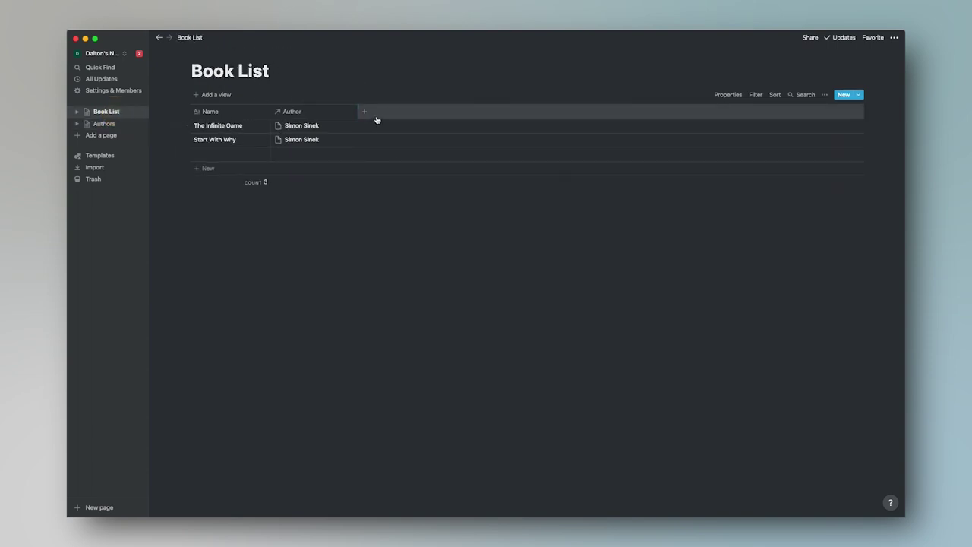
{"action": "left_click", "coordinate": [365, 114]}
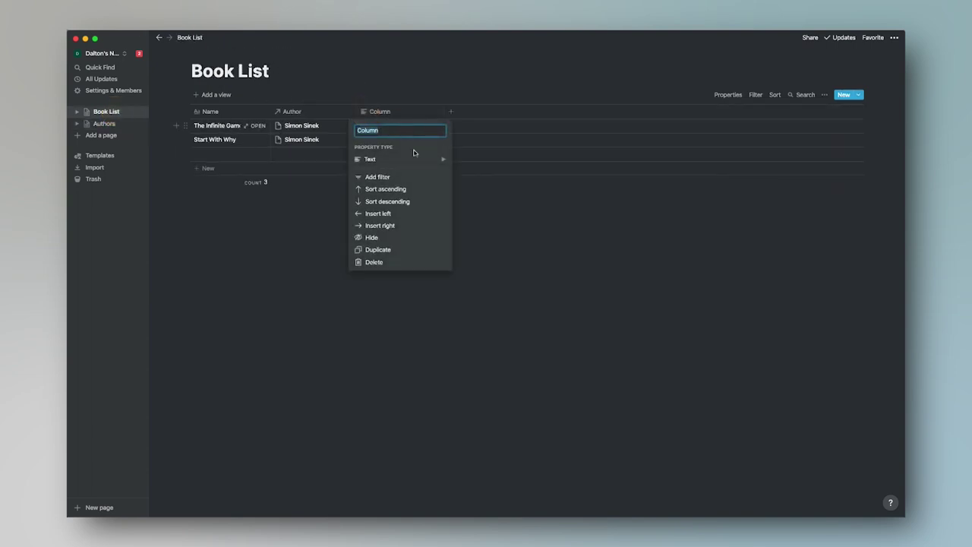
{"action": "type", "text": "Year Read"}
{"action": "left_click", "coordinate": [403, 160]}
{"action": "left_click", "coordinate": [492, 105]}
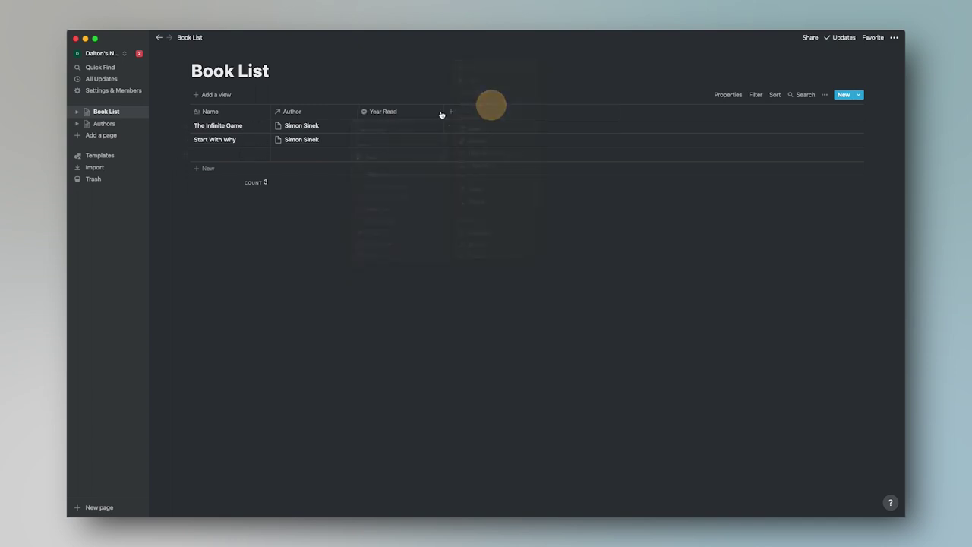
Create the Year Read options 2020, 2019 and 2018, in that order, from the row of The Infinite Game.
{"action": "left_click", "coordinate": [415, 126]}
{"action": "type", "text": "2020"}
{"action": "key", "text": "Return"}
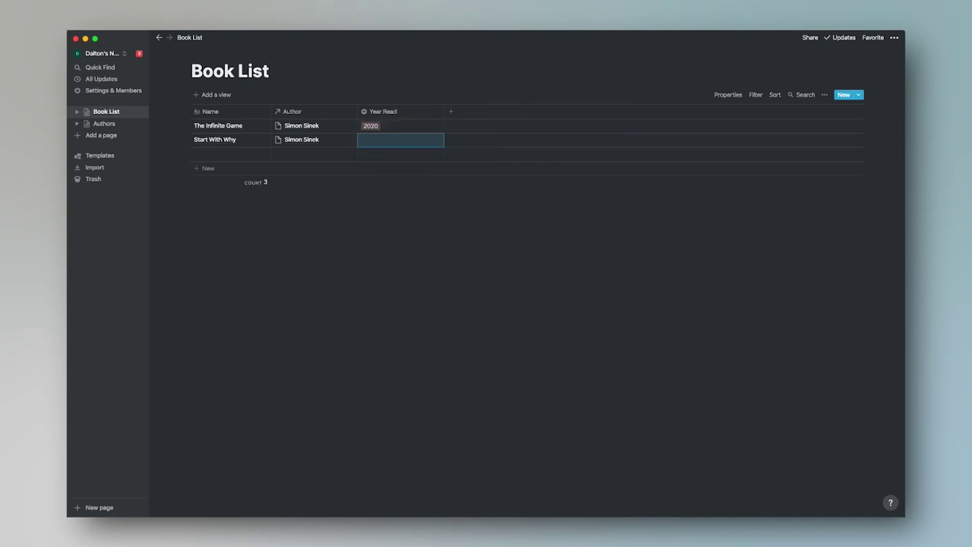
{"action": "left_click", "coordinate": [405, 126]}
{"action": "key", "text": "BackSpace"}
{"action": "type", "text": "2019"}
{"action": "key", "text": "Return"}
{"action": "left_click", "coordinate": [395, 128]}
{"action": "key", "text": "BackSpace"}
{"action": "type", "text": "20"}
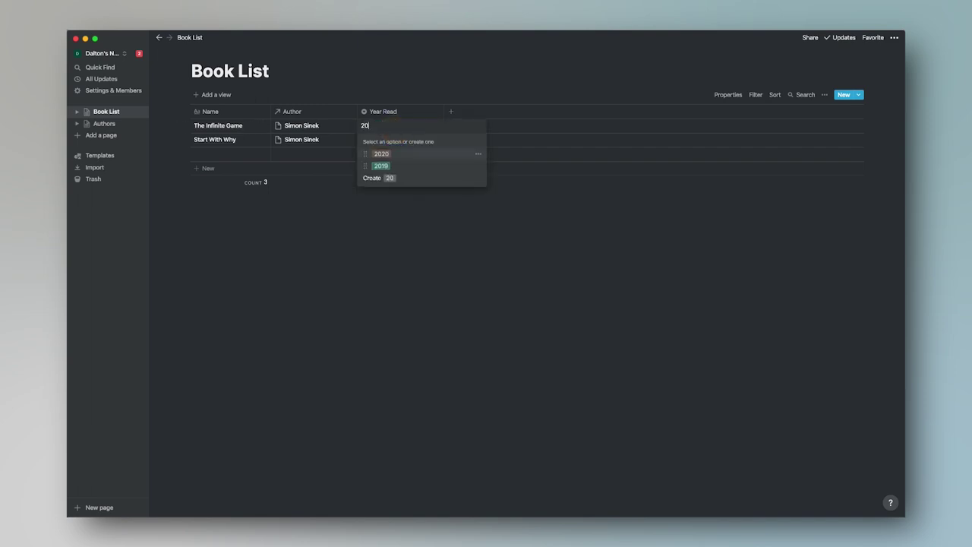
{"action": "type", "text": "18"}
{"action": "key", "text": "Return"}
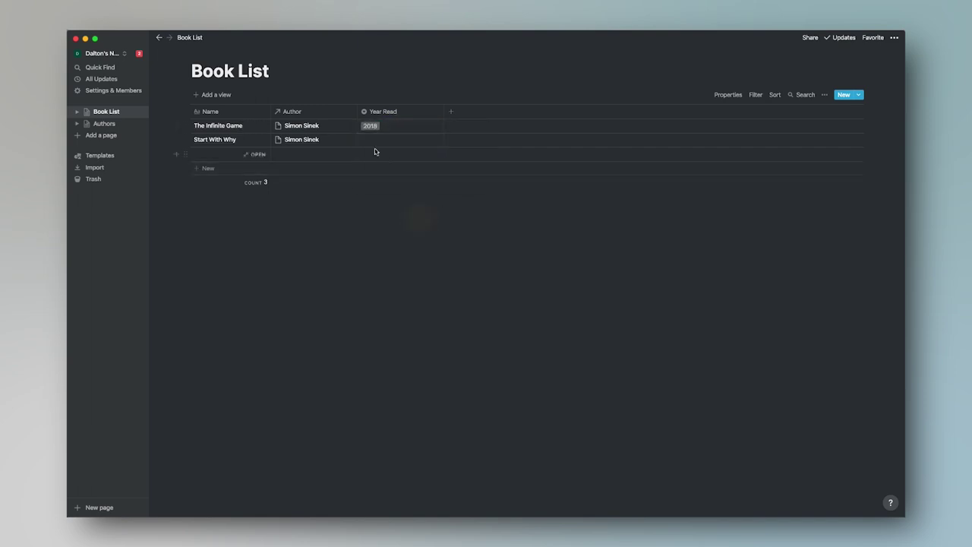
Set Year Read to 2020 for The Infinite Game and 2018 for Start With Why, and narrow the Year Read column.
{"action": "left_click", "coordinate": [398, 125]}
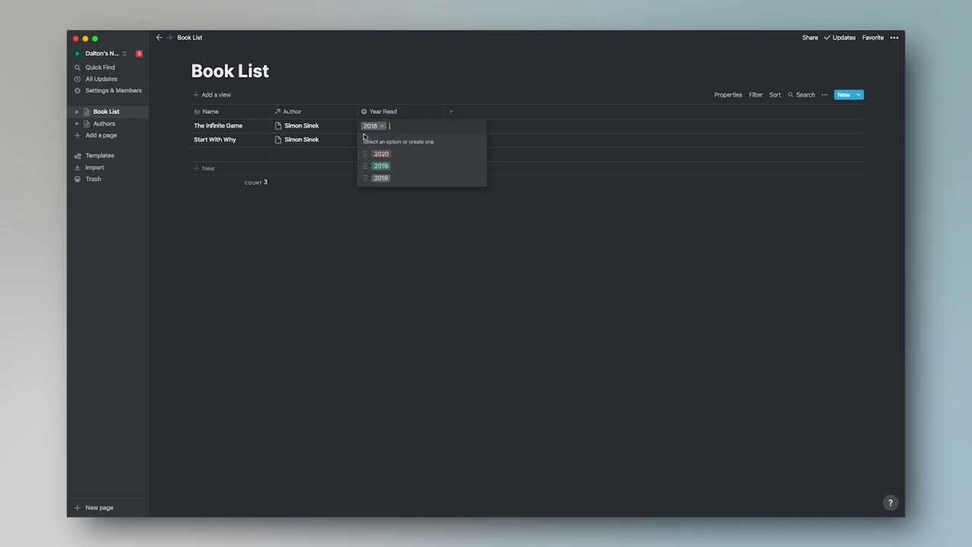
{"action": "left_click", "coordinate": [404, 152]}
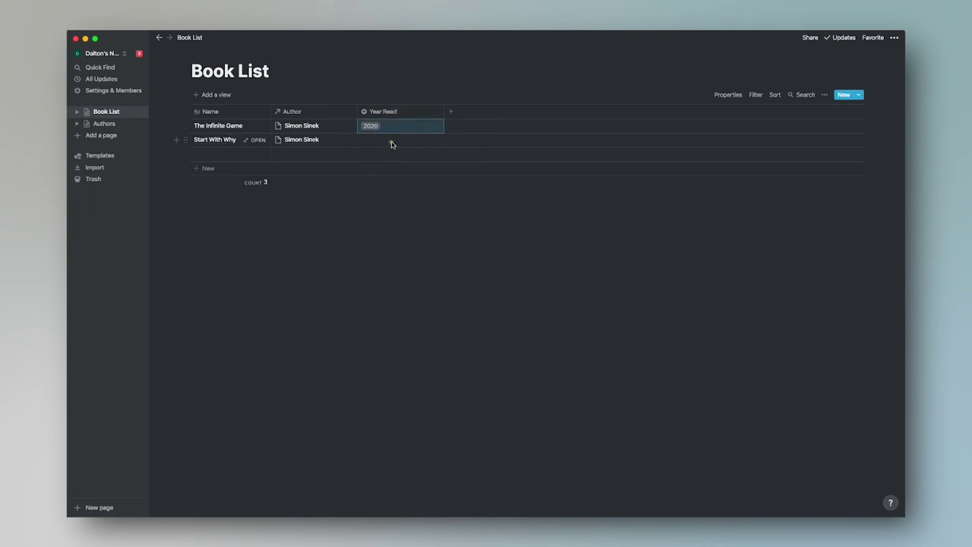
{"action": "left_click", "coordinate": [392, 143]}
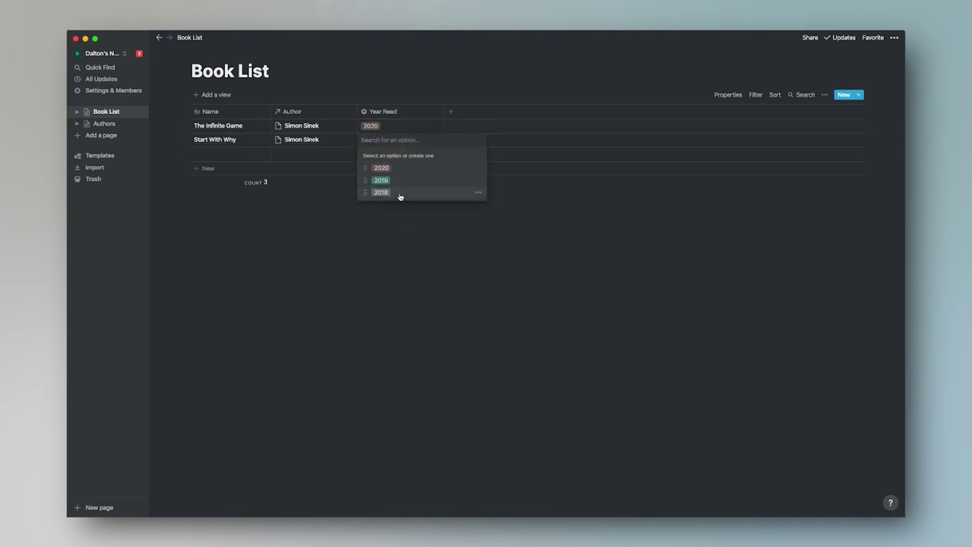
{"action": "left_click", "coordinate": [400, 197]}
{"action": "left_click_drag", "start_coordinate": [442, 113], "coordinate": [353, 111]}
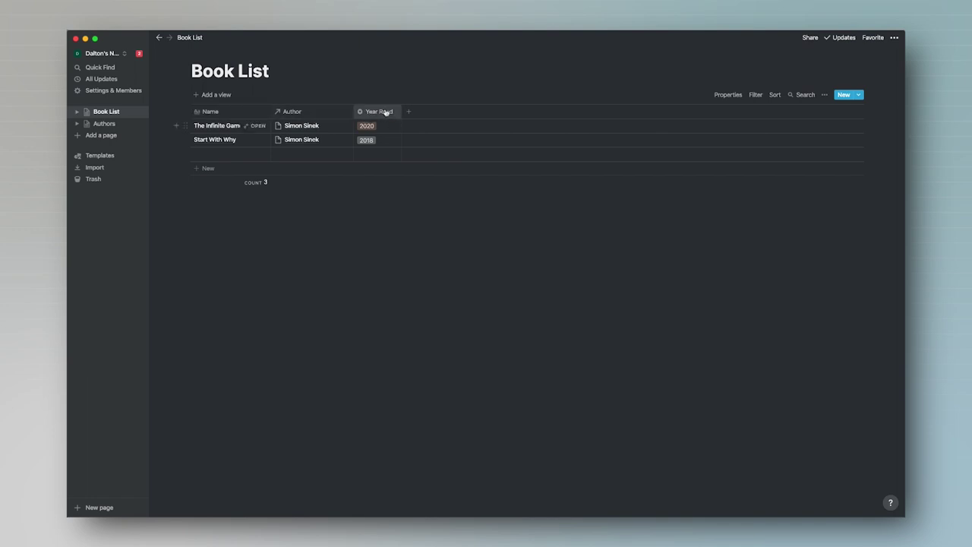
Add a Select property named "Rating" to the Book List and bring up the emoji picker for The Infinite Game's rating.
{"action": "left_click", "coordinate": [408, 111]}
{"action": "type", "text": "Rating"}
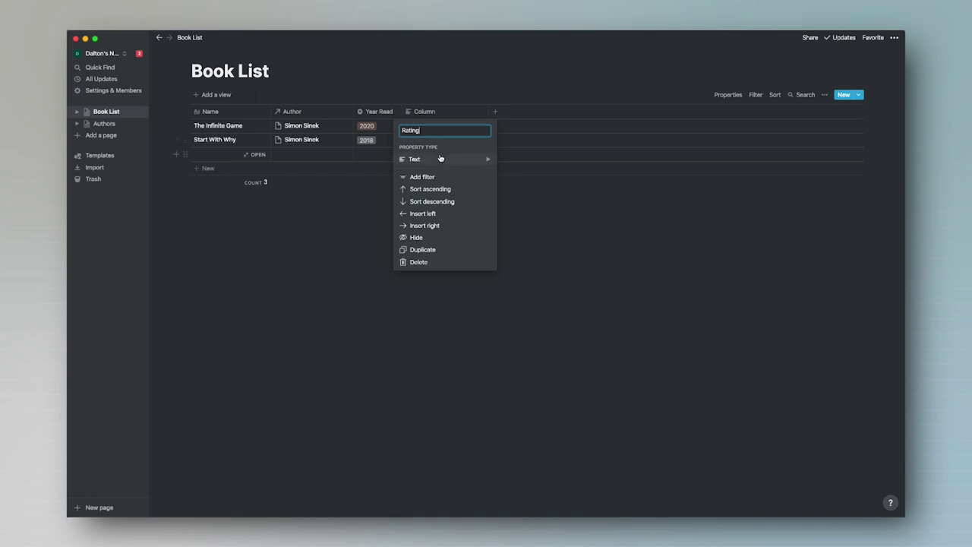
{"action": "left_click", "coordinate": [433, 159]}
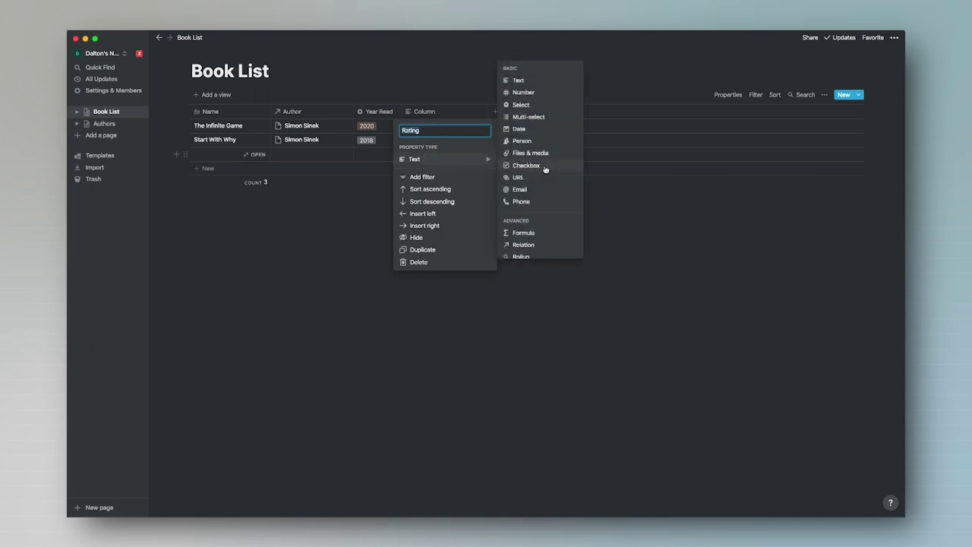
{"action": "left_click", "coordinate": [523, 104]}
{"action": "left_click", "coordinate": [445, 126]}
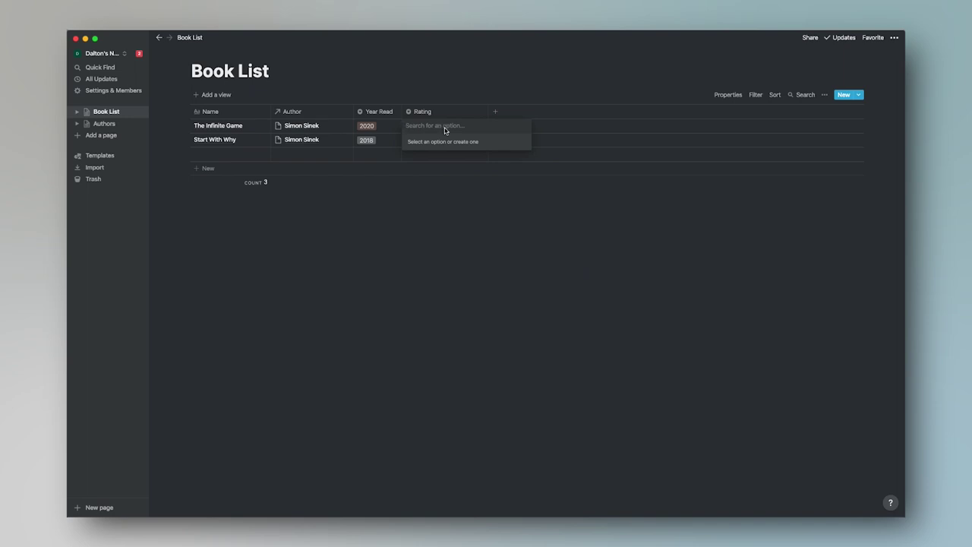
{"action": "key", "text": "ctrl+super+space"}
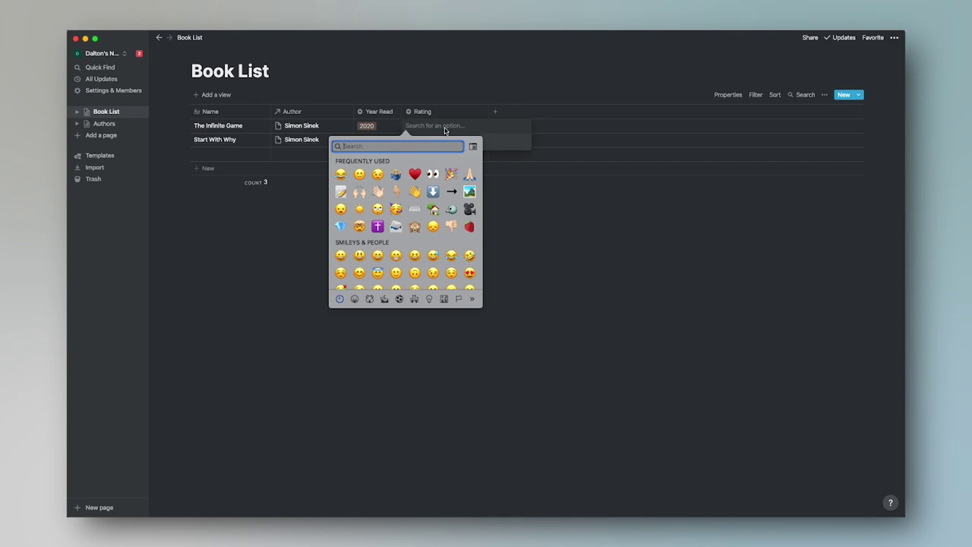
Switch to the Personal Pro Plan workspace, examine the star ratings in its Book List, and return to the Personal Plan workspace being edited.
{"action": "left_click", "coordinate": [122, 55]}
{"action": "left_click", "coordinate": [128, 108]}
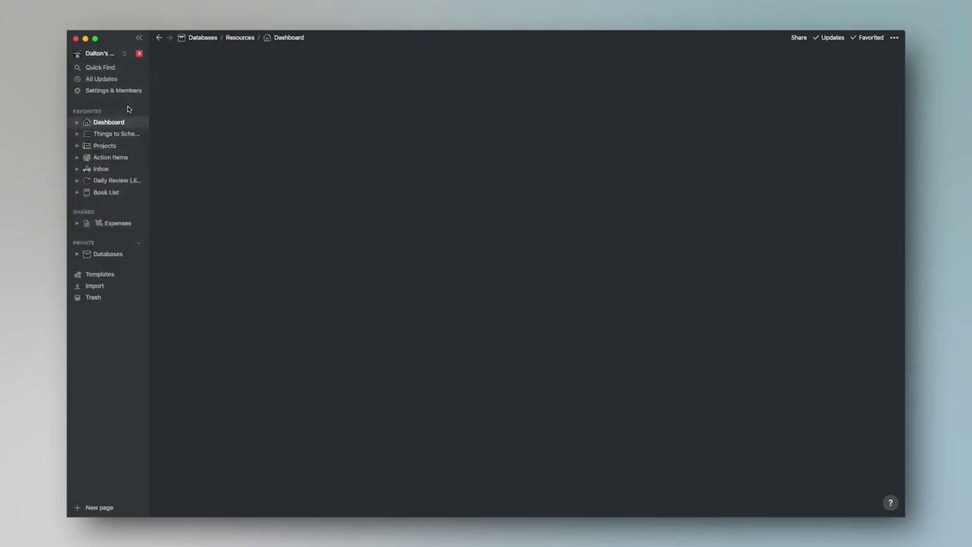
{"action": "left_click", "coordinate": [222, 464]}
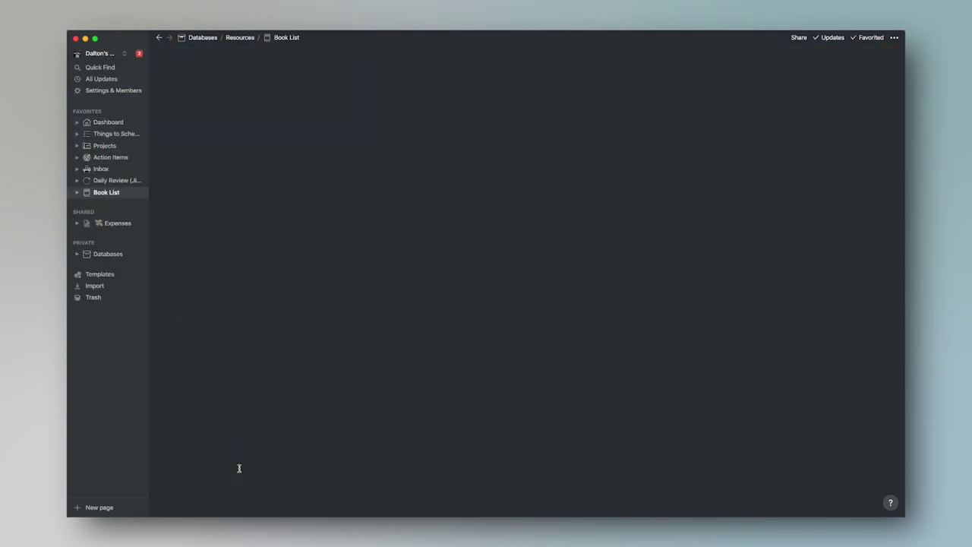
{"action": "scroll", "coordinate": [455, 303], "scroll_direction": "down", "scroll_amount": 2}
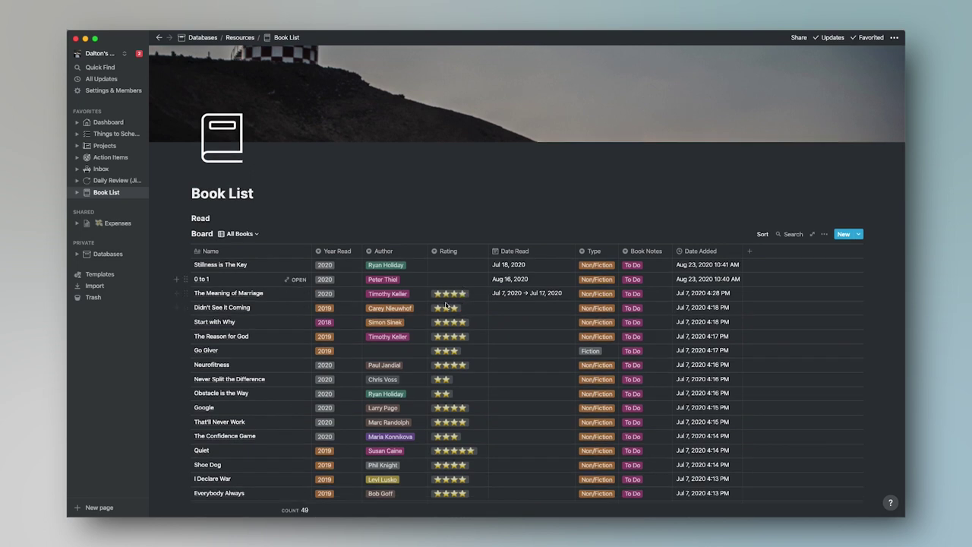
{"action": "left_click", "coordinate": [106, 55]}
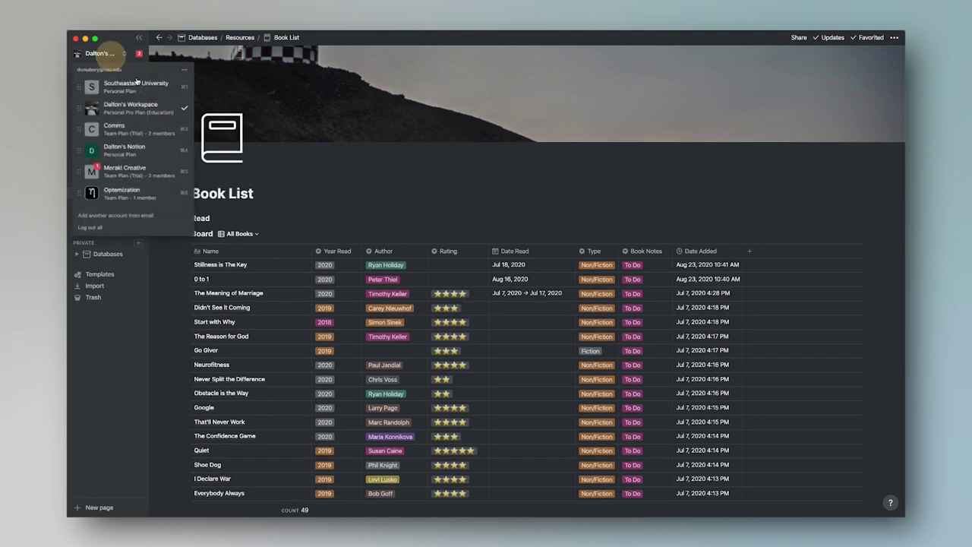
{"action": "left_click", "coordinate": [135, 151]}
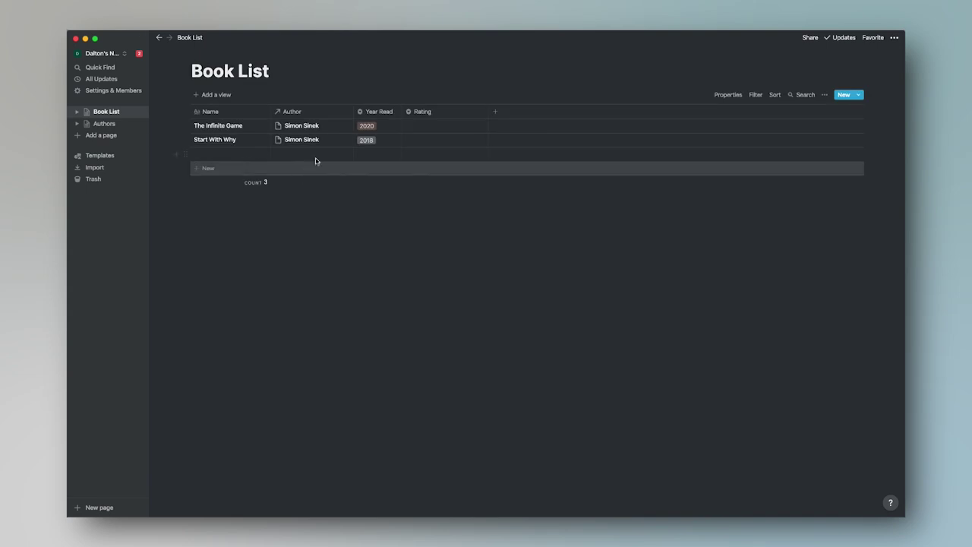
Create a Rating option of five star emojis for The Infinite Game.
{"action": "left_click", "coordinate": [430, 125]}
{"action": "key", "text": "ctrl+super+space"}
{"action": "left_click", "coordinate": [585, 231]}
{"action": "left_click", "coordinate": [426, 124]}
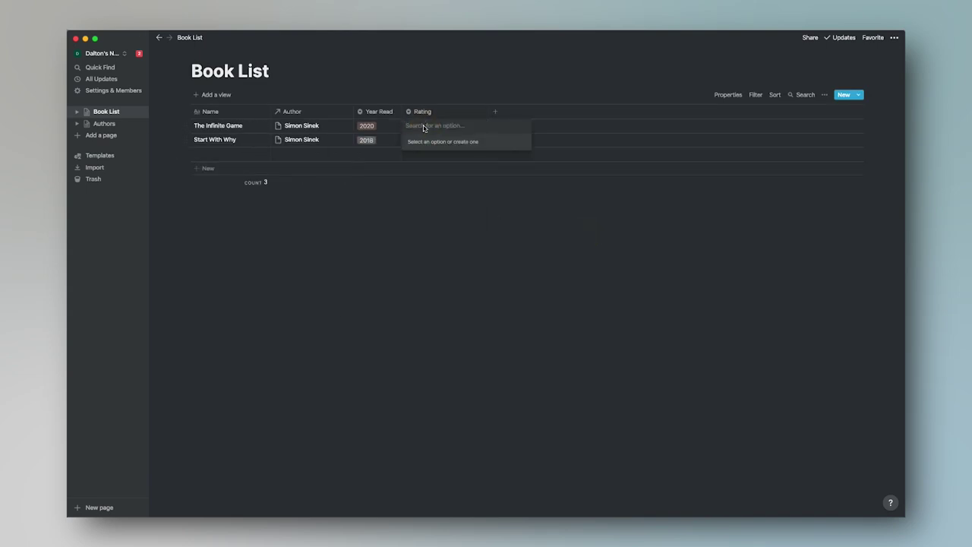
{"action": "key", "text": "ctrl+super+space"}
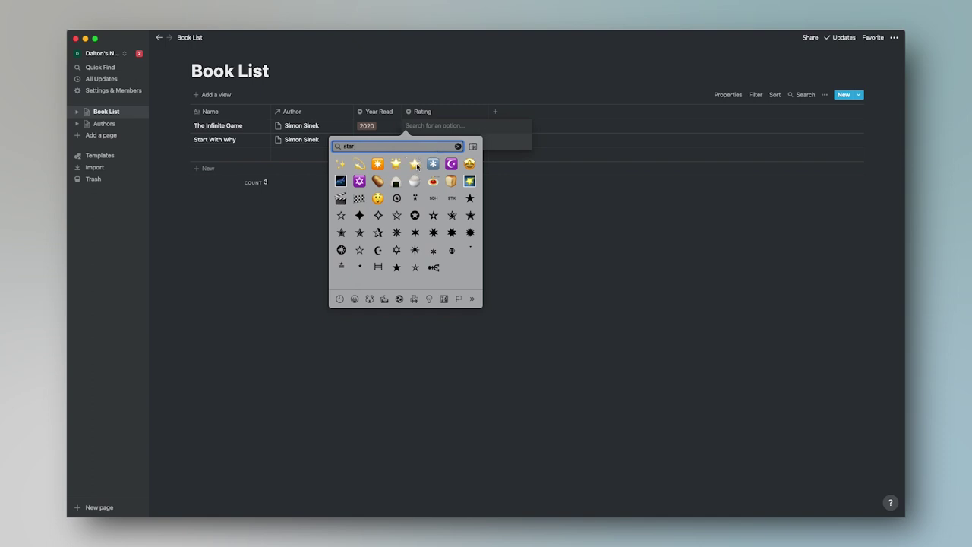
{"action": "left_click", "coordinate": [415, 164]}
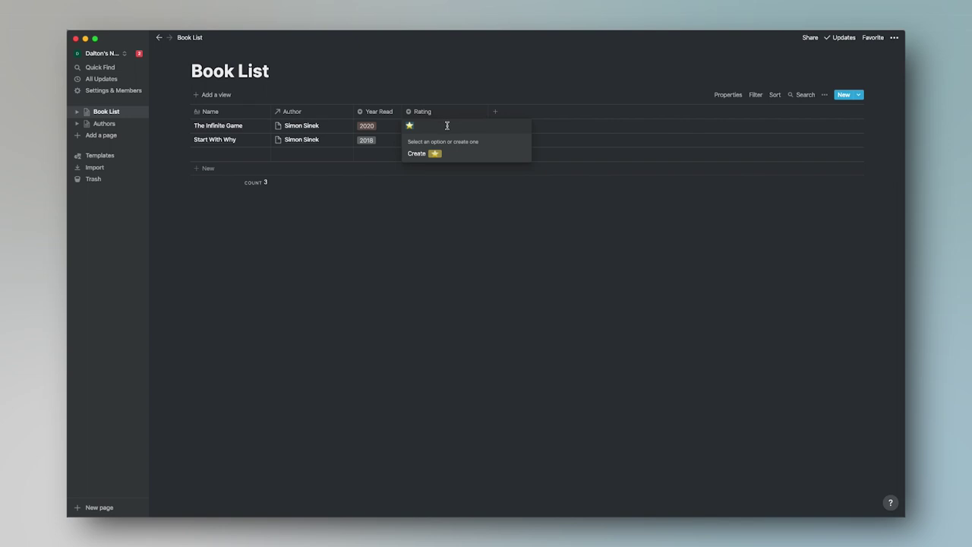
{"action": "key", "text": "super+v"}
{"action": "key", "text": "super+v"}
{"action": "key", "text": "super+v"}
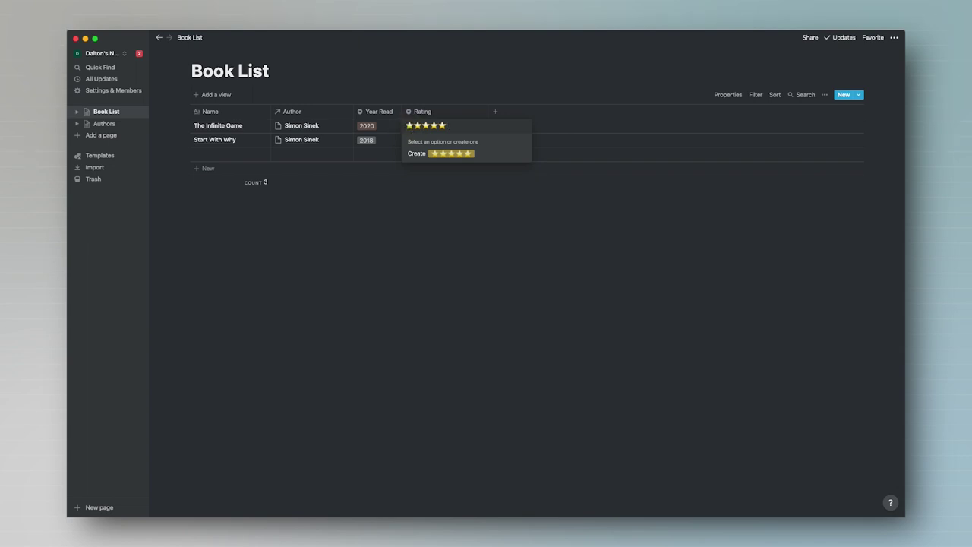
{"action": "left_click", "coordinate": [469, 154]}
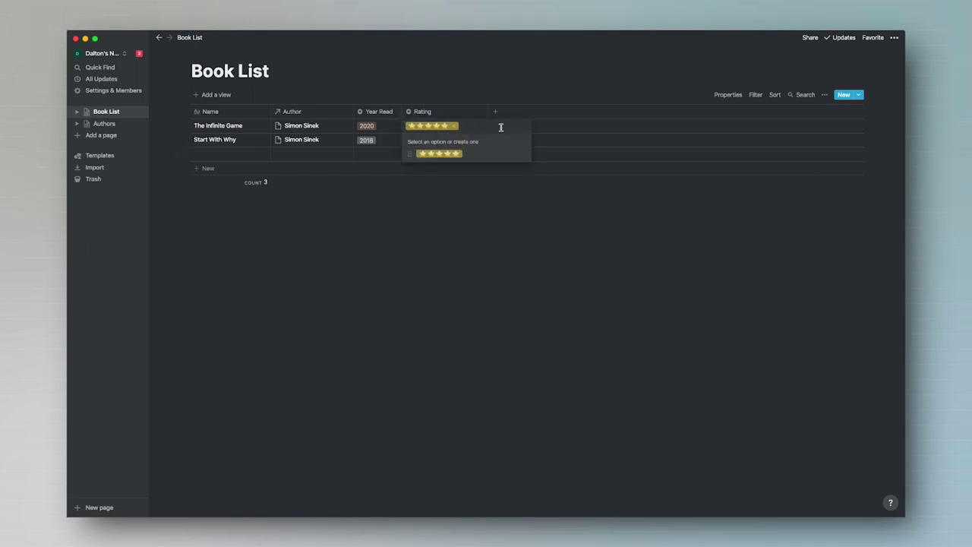
Create a Rating option of four star emojis from The Infinite Game's row, replacing its selected rating.
{"action": "key", "text": "BackSpace"}
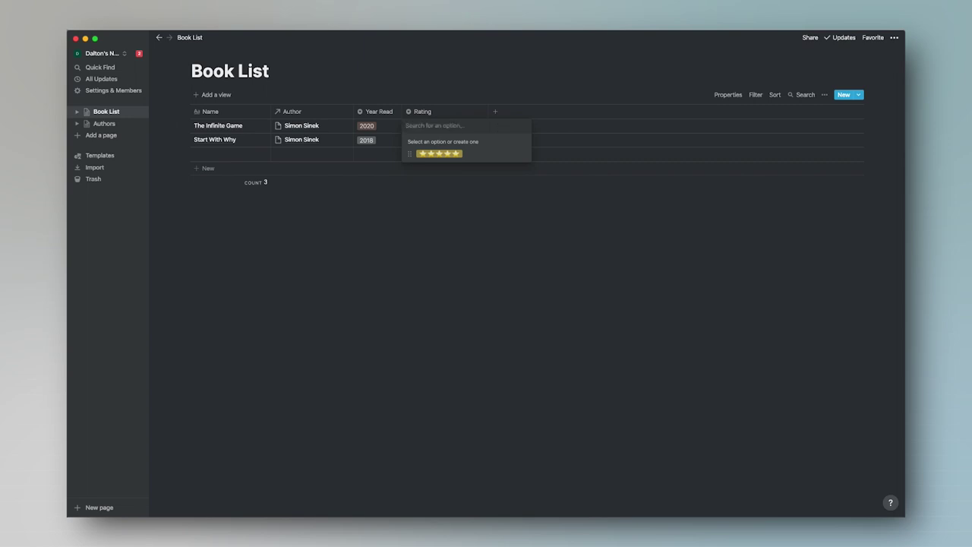
{"action": "type", "text": "⭐⭐⭐⭐"}
{"action": "key", "text": "Return"}
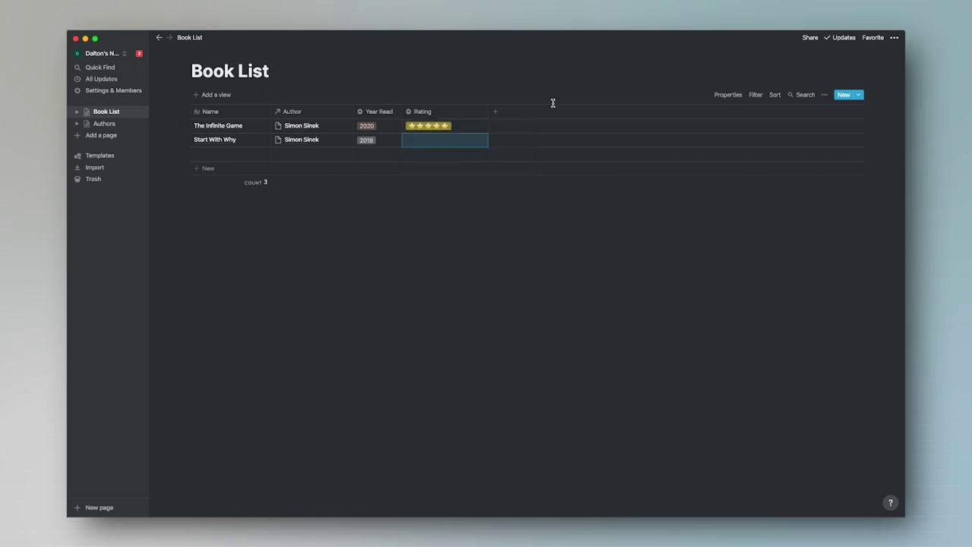
{"action": "left_click", "coordinate": [463, 126]}
{"action": "key", "text": "BackSpace"}
{"action": "type", "text": "⭐⭐⭐⭐"}
{"action": "left_click", "coordinate": [456, 166]}
Create Rating options of three star emojis and two star emojis from The Infinite Game's row.
{"action": "left_click", "coordinate": [428, 128]}
{"action": "key", "text": "BackSpace"}
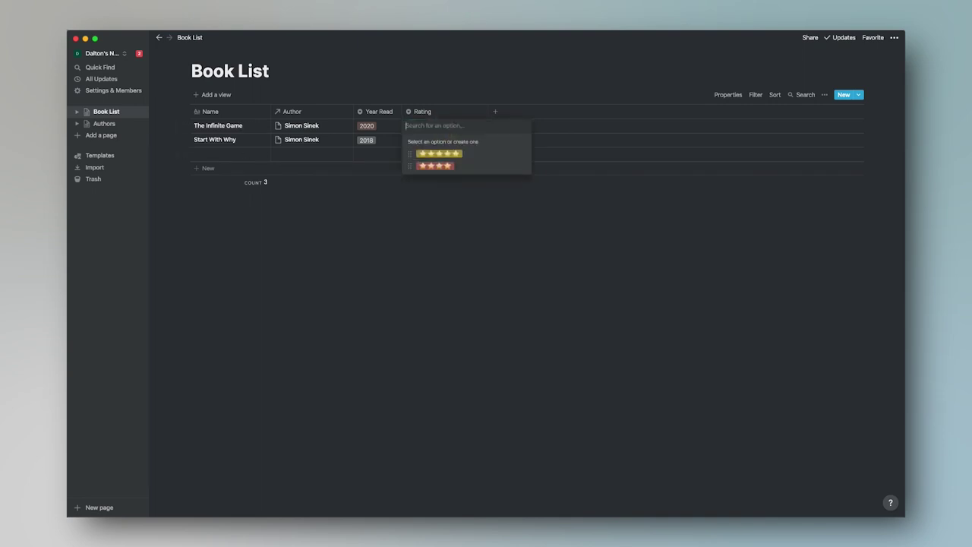
{"action": "type", "text": "⭐⭐⭐"}
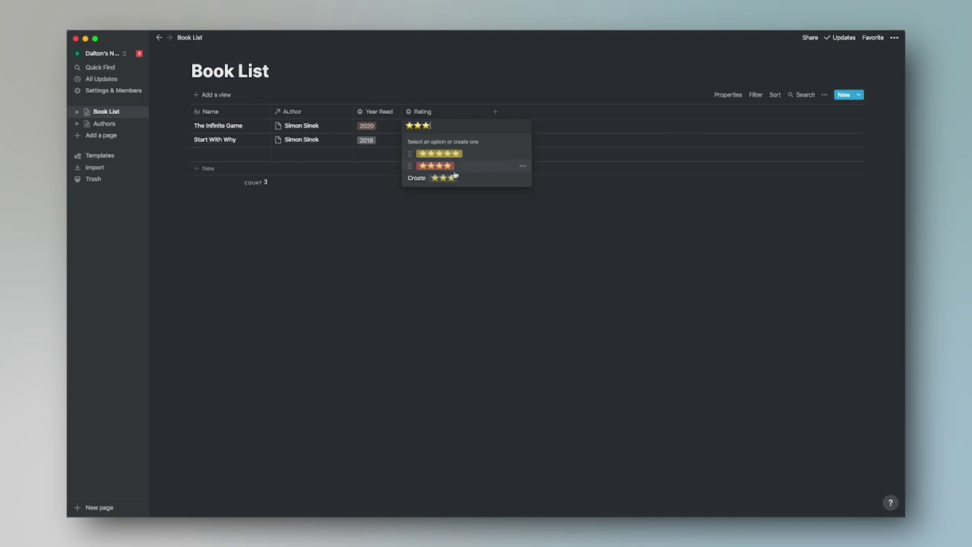
{"action": "left_click", "coordinate": [451, 176]}
{"action": "left_click", "coordinate": [455, 125]}
{"action": "key", "text": "BackSpace"}
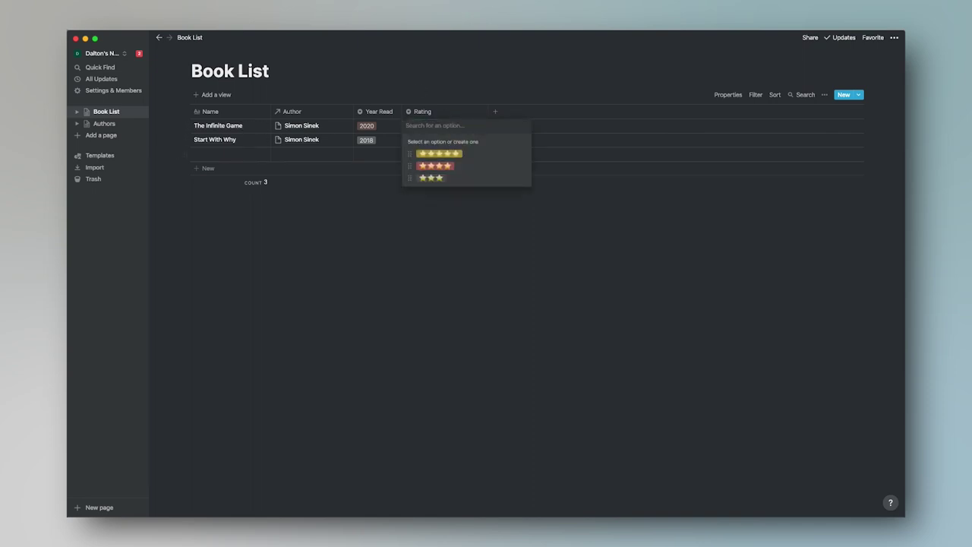
{"action": "type", "text": "⭐⭐"}
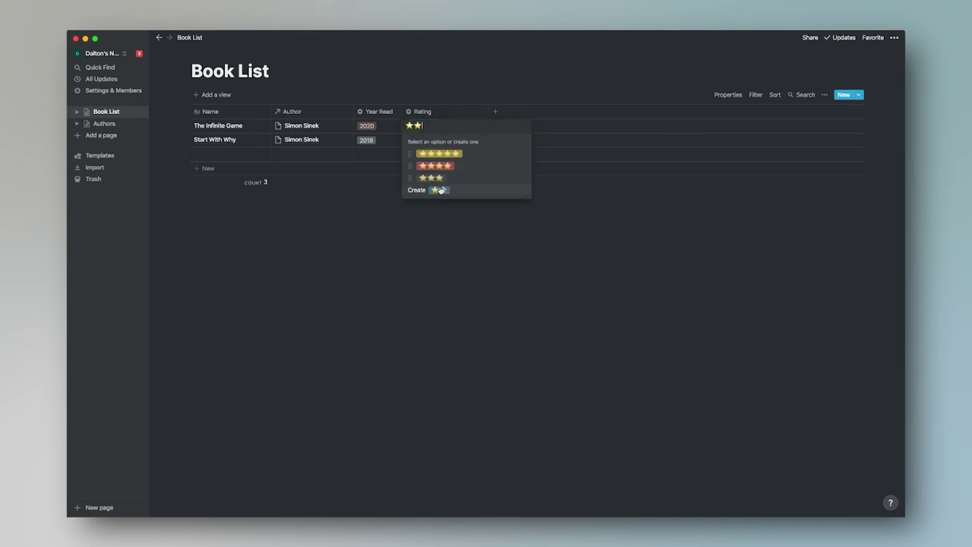
{"action": "left_click", "coordinate": [440, 190]}
Create a Rating option of a single star emoji from The Infinite Game's row.
{"action": "left_click", "coordinate": [428, 126]}
{"action": "key", "text": "BackSpace"}
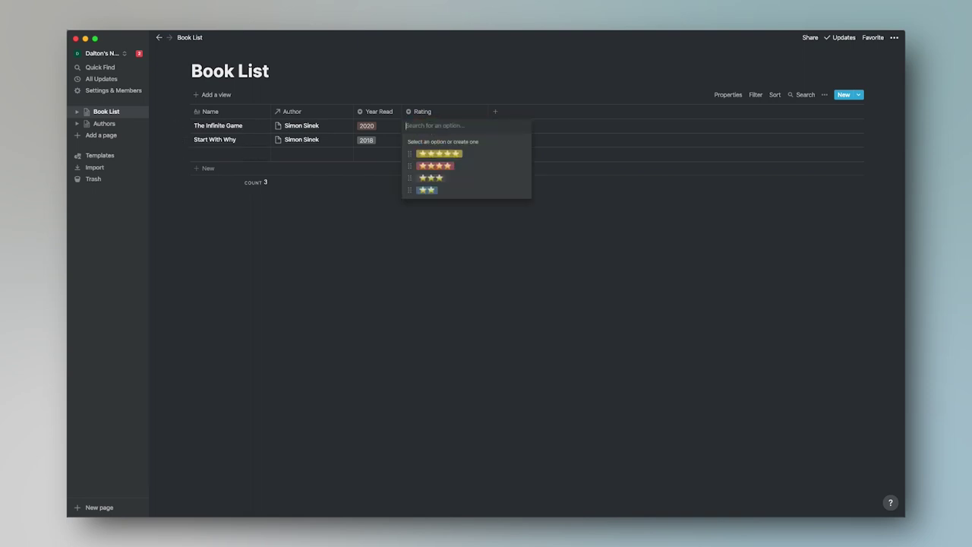
{"action": "type", "text": "⭐"}
{"action": "left_click", "coordinate": [456, 203]}
Clear The Infinite Game's selected rating and create a Rating option of a single dizzy star emoji (💫) from its row.
{"action": "left_click", "coordinate": [425, 126]}
{"action": "key", "text": "BackSpace"}
{"action": "key", "text": "ctrl+super+space"}
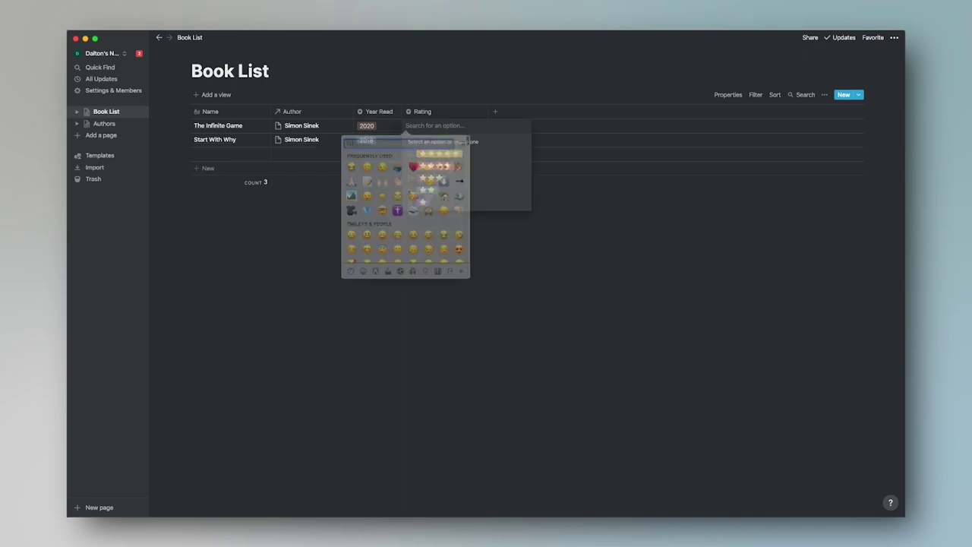
{"action": "type", "text": "star"}
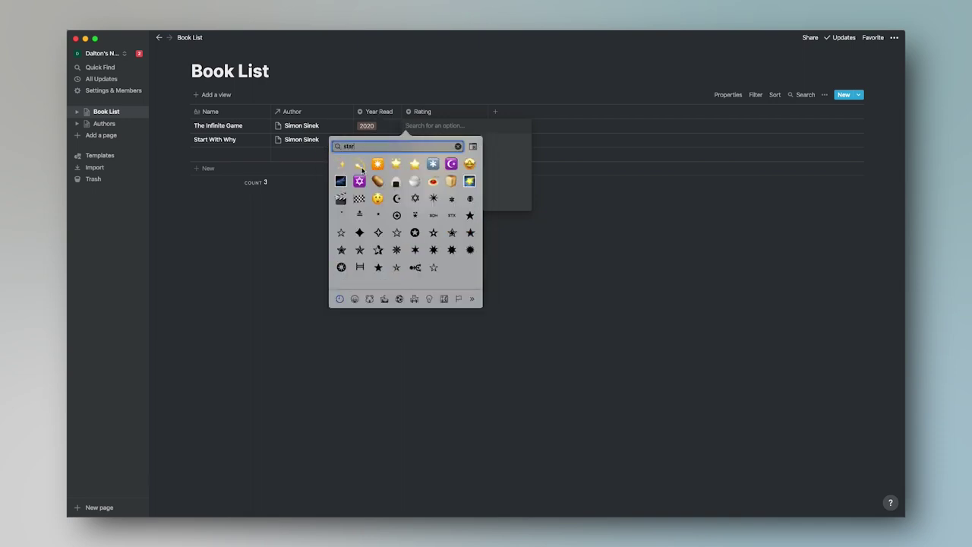
{"action": "left_click", "coordinate": [653, 310]}
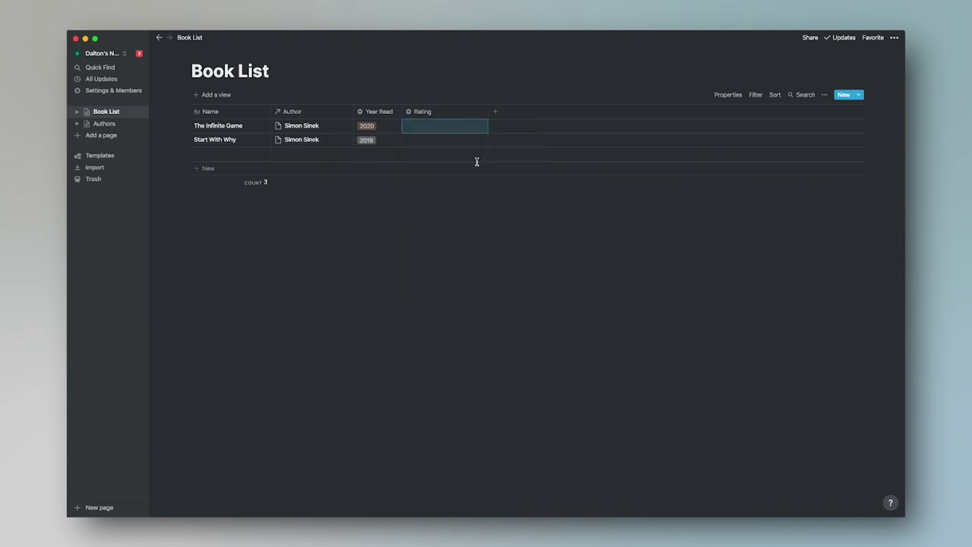
{"action": "left_click", "coordinate": [447, 131]}
{"action": "key", "text": "ctrl+super+space"}
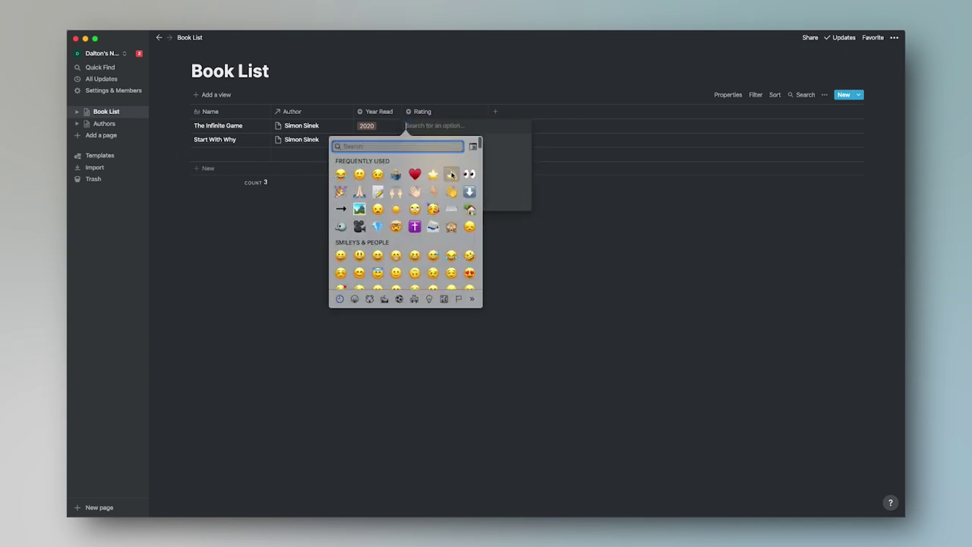
{"action": "left_click", "coordinate": [449, 175]}
{"action": "left_click", "coordinate": [443, 156]}
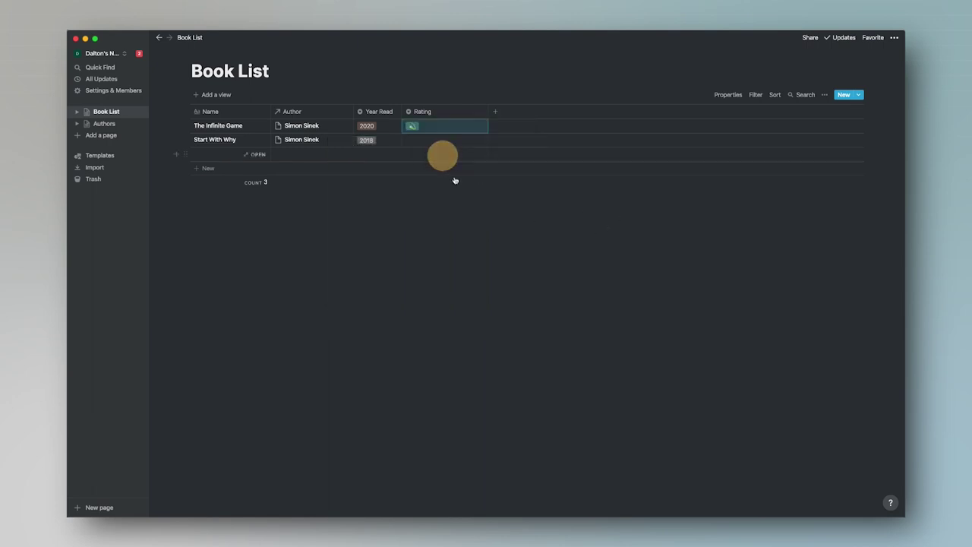
{"action": "left_click", "coordinate": [473, 234]}
Set the colour of the five-star Rating option to blue.
{"action": "left_click", "coordinate": [447, 126]}
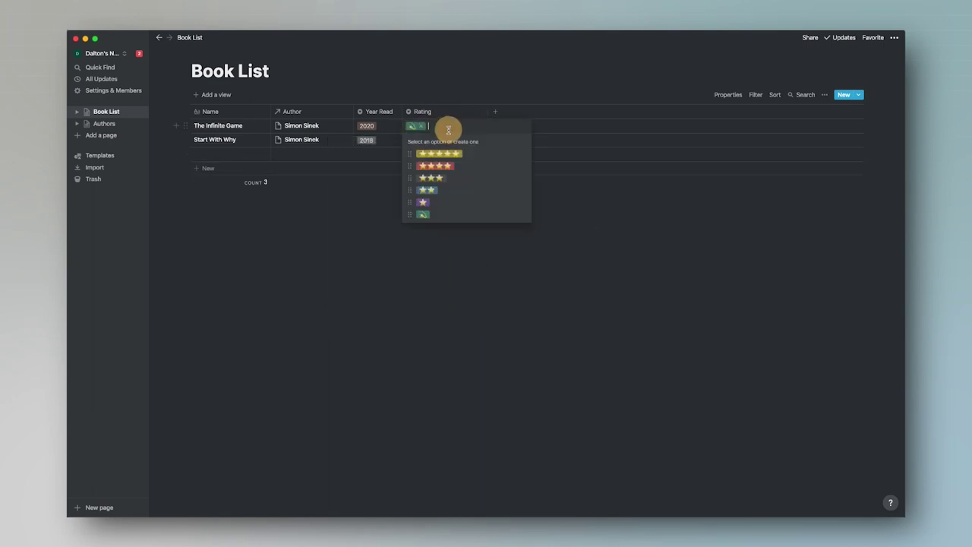
{"action": "left_click", "coordinate": [522, 153]}
{"action": "left_click", "coordinate": [534, 279]}
{"action": "left_click", "coordinate": [475, 177]}
{"action": "left_click", "coordinate": [521, 166]}
{"action": "left_click", "coordinate": [497, 161]}
{"action": "left_click", "coordinate": [522, 154]}
{"action": "left_click", "coordinate": [520, 293]}
{"action": "left_click", "coordinate": [466, 172]}
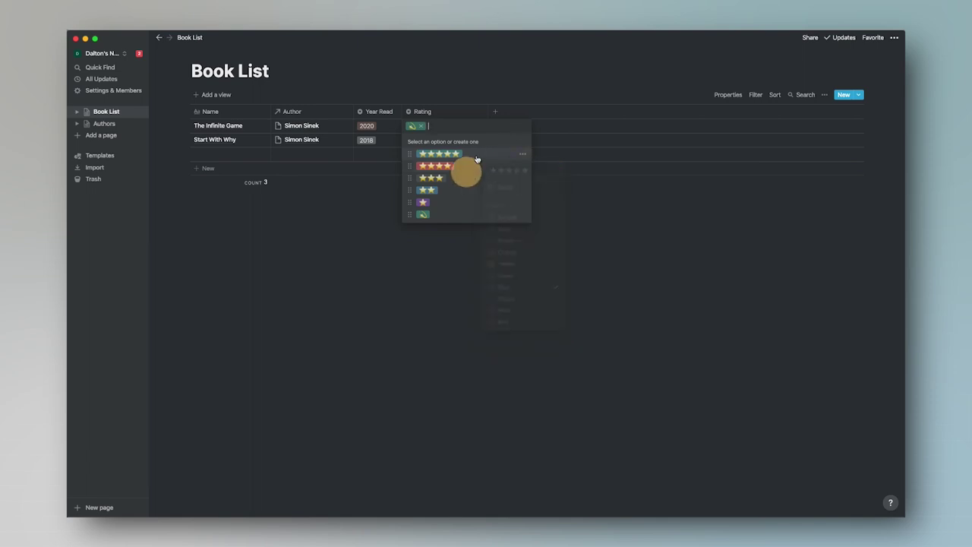
Set the four-star Rating option's colour to green and the three-star option's colour to yellow.
{"action": "left_click", "coordinate": [522, 165]}
{"action": "left_click", "coordinate": [523, 292]}
{"action": "key", "text": "Escape"}
{"action": "left_click", "coordinate": [522, 179]}
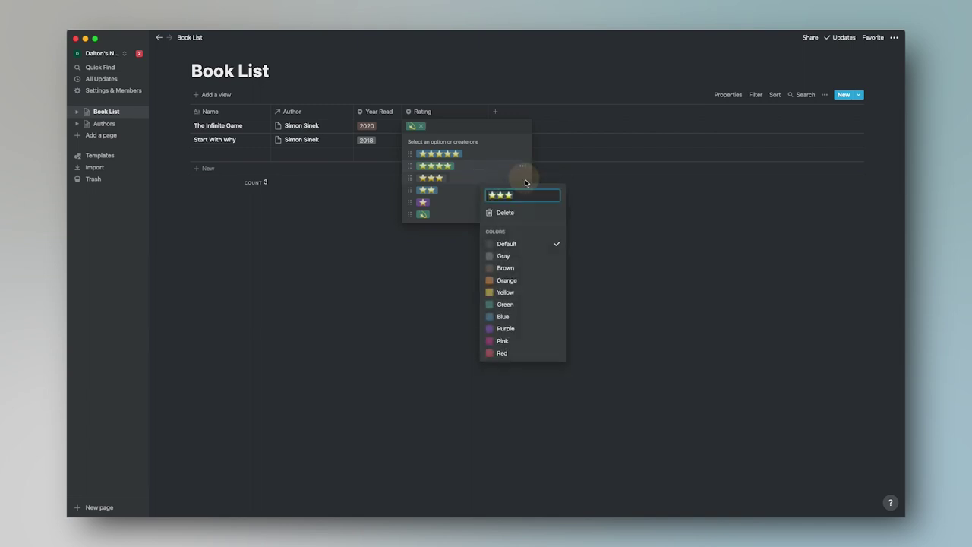
{"action": "left_click", "coordinate": [526, 288]}
{"action": "left_click", "coordinate": [462, 200]}
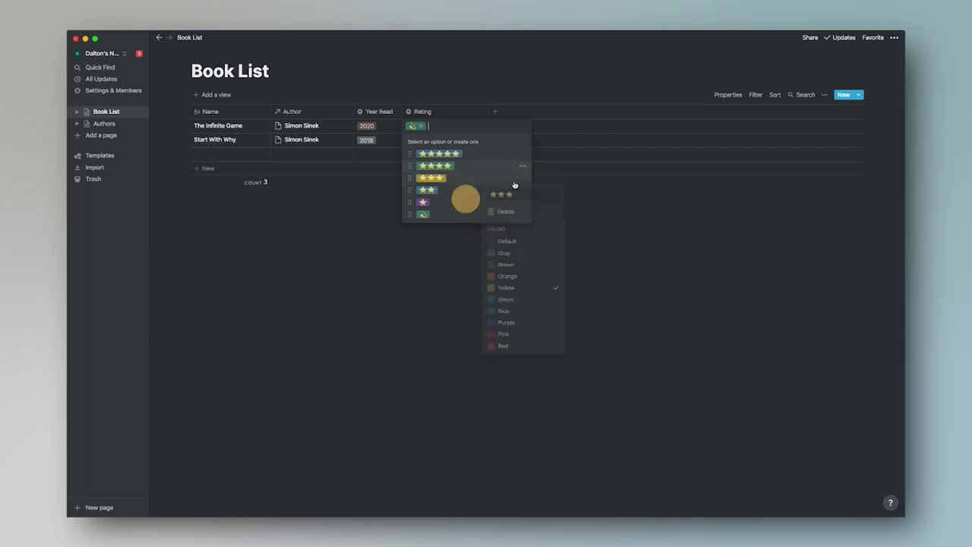
Set the two-star Rating option's colour to orange and the single-star option's colour to red.
{"action": "left_click", "coordinate": [523, 190]}
{"action": "left_click", "coordinate": [526, 291]}
{"action": "left_click", "coordinate": [459, 194]}
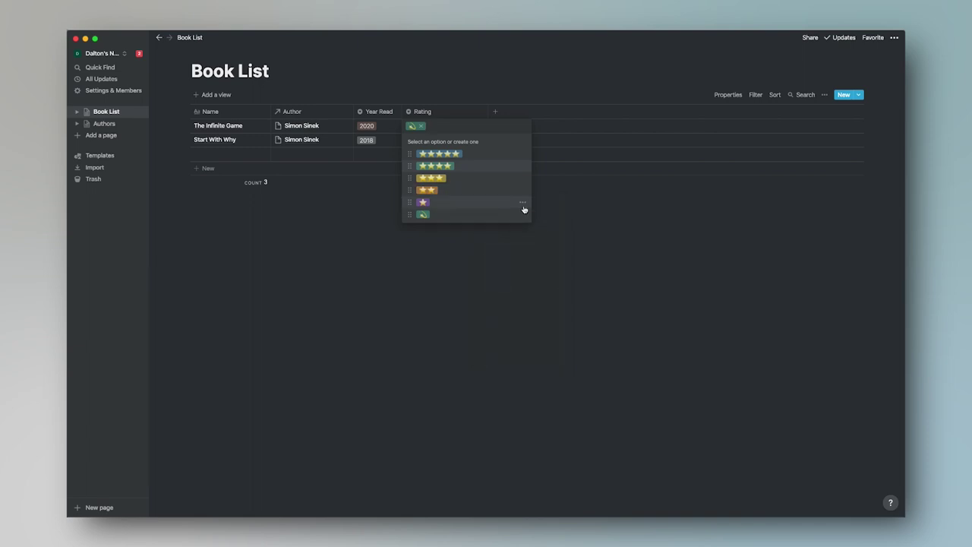
{"action": "left_click", "coordinate": [524, 205]}
{"action": "left_click", "coordinate": [516, 376]}
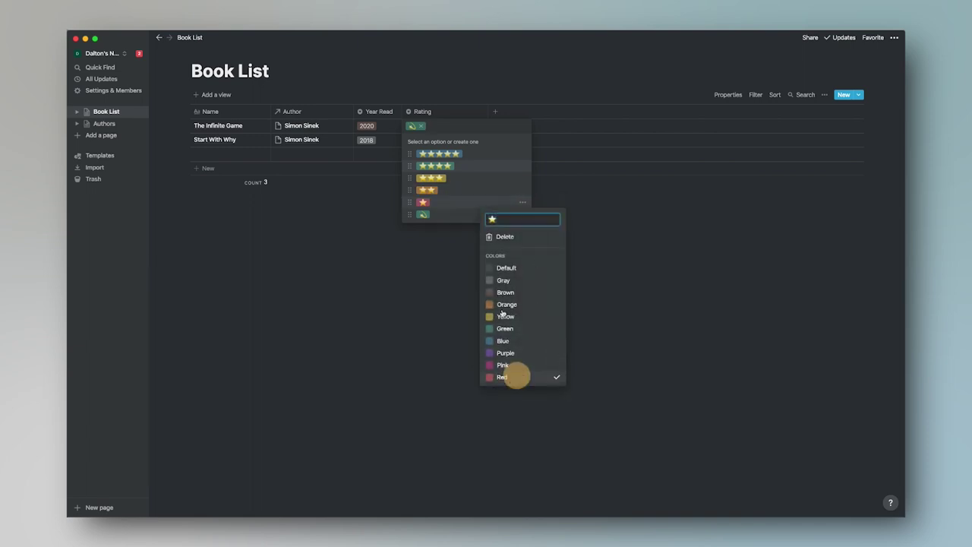
{"action": "left_click", "coordinate": [461, 219]}
Set the colour of the dizzy star Rating option to gray.
{"action": "left_click", "coordinate": [523, 215]}
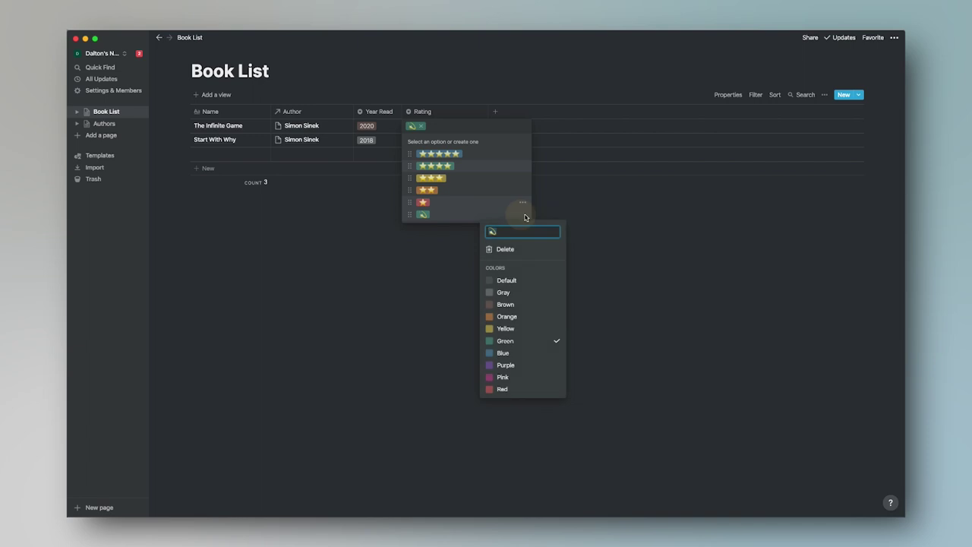
{"action": "left_click", "coordinate": [532, 277]}
{"action": "left_click", "coordinate": [527, 293]}
{"action": "left_click", "coordinate": [445, 254]}
Narrow the Rating column in the Book List table to about half its width.
{"action": "left_click", "coordinate": [494, 79]}
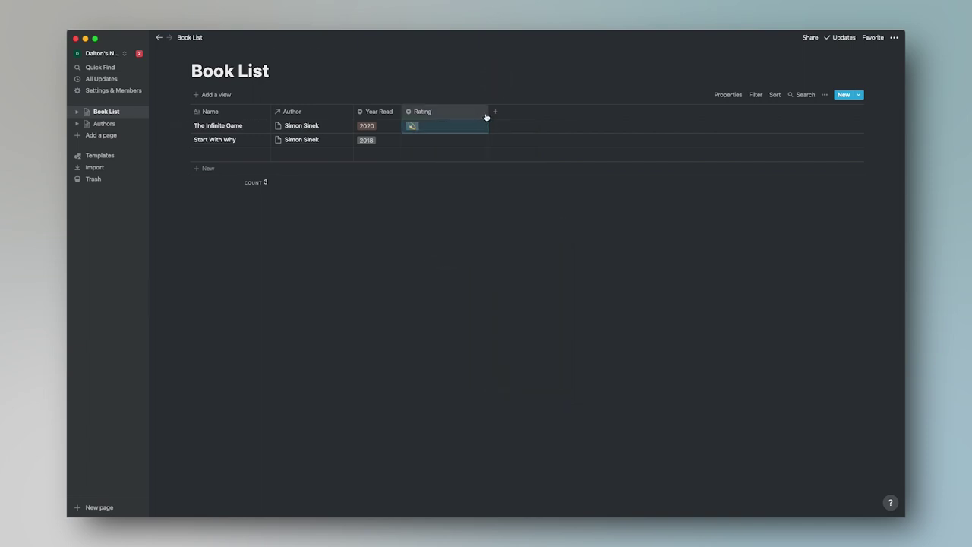
{"action": "left_click", "coordinate": [486, 112]}
{"action": "left_click_drag", "start_coordinate": [486, 113], "coordinate": [434, 115]}
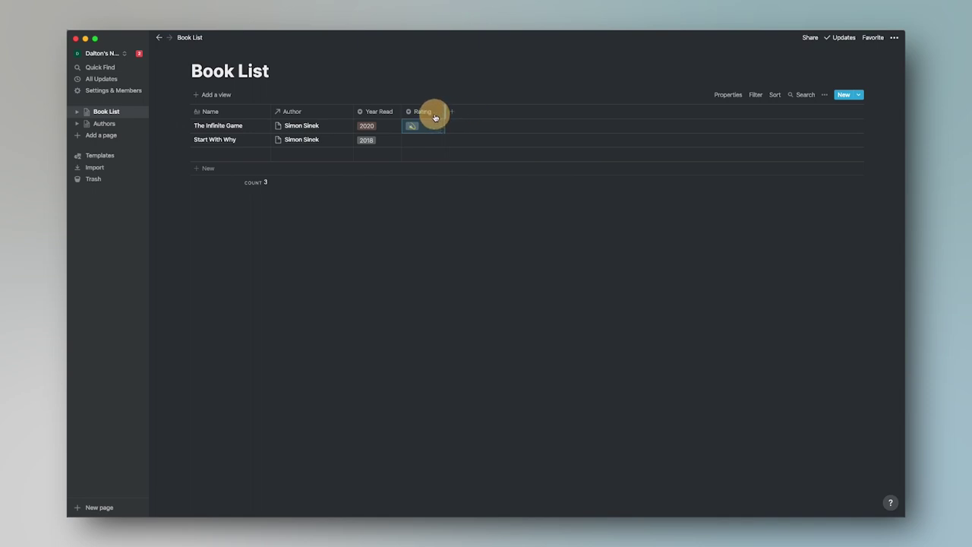
{"action": "left_click", "coordinate": [468, 219]}
Clear The Infinite Game's rating and narrow the Author column to fit the author names.
{"action": "left_click", "coordinate": [427, 126]}
{"action": "key", "text": "BackSpace"}
{"action": "key", "text": "Escape"}
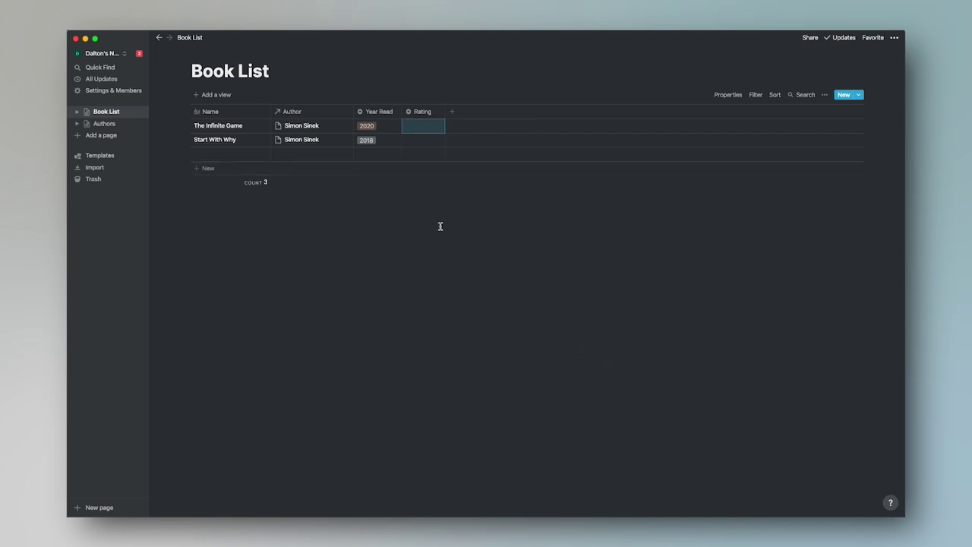
{"action": "left_click_drag", "start_coordinate": [353, 112], "coordinate": [333, 112]}
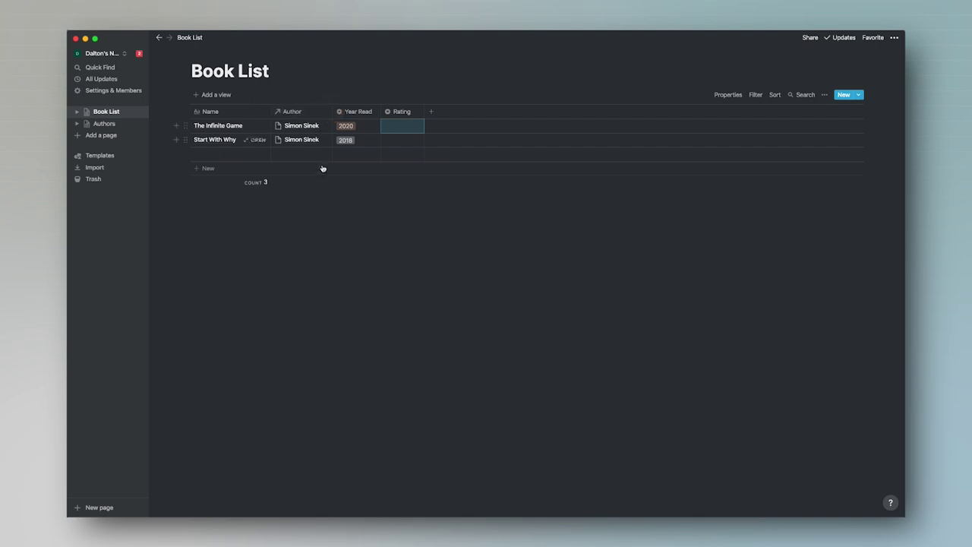
Open the author's page linked to The Infinite Game and add the body text "Information about the author".
{"action": "left_click", "coordinate": [308, 129]}
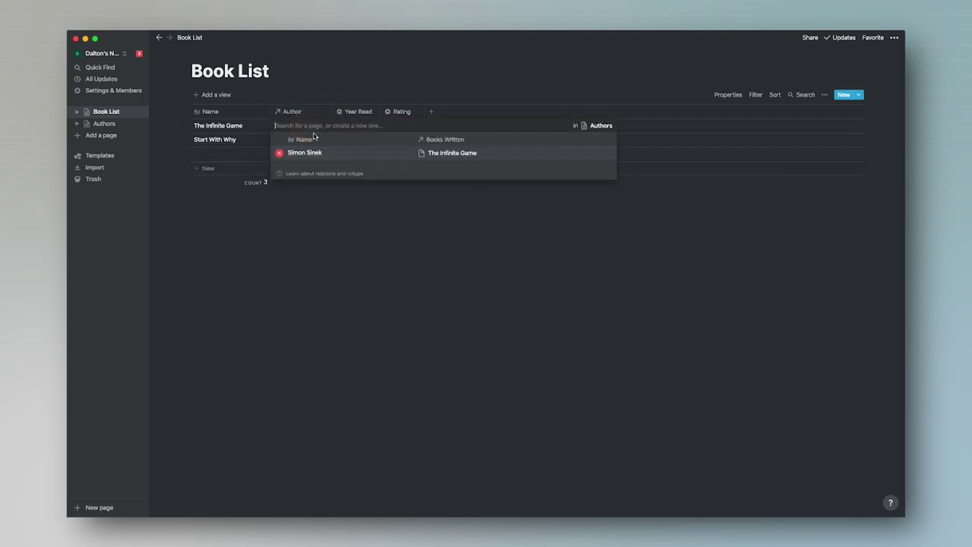
{"action": "left_click", "coordinate": [450, 158]}
{"action": "left_click", "coordinate": [421, 211]}
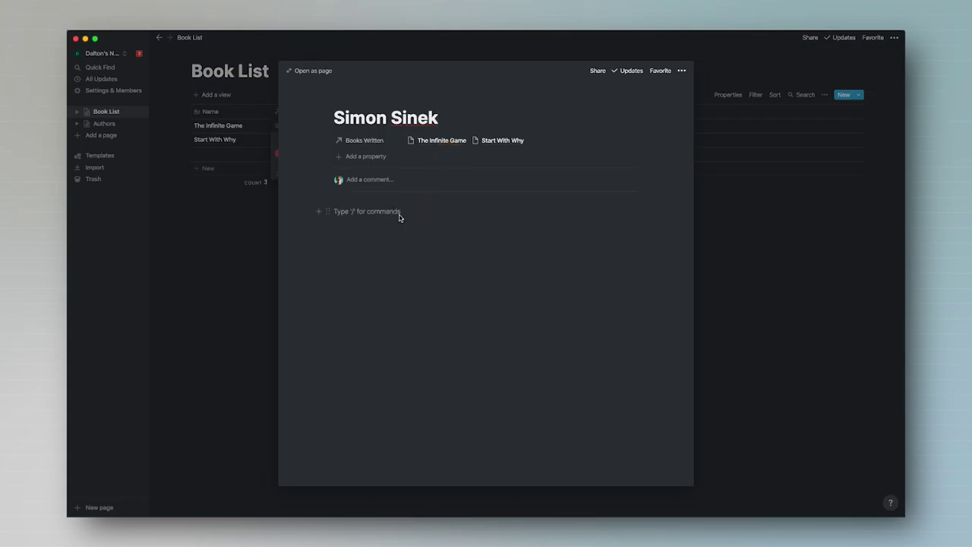
{"action": "type", "text": "Information about the author"}
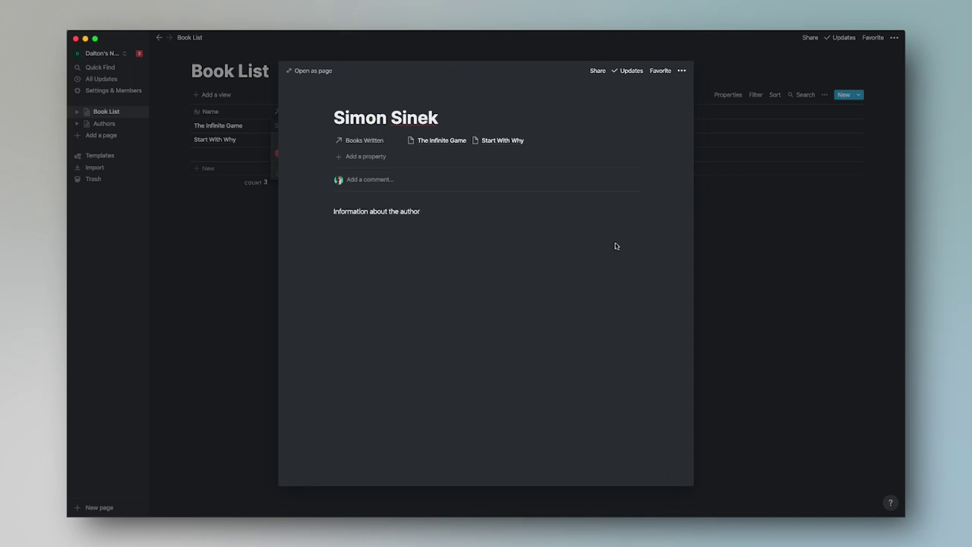
{"action": "left_click", "coordinate": [463, 141]}
{"action": "left_click", "coordinate": [199, 252]}
Open the Authors database and narrow its Name column to fit the author's name.
{"action": "left_click", "coordinate": [106, 114]}
{"action": "left_click", "coordinate": [105, 123]}
{"action": "left_click", "coordinate": [105, 123]}
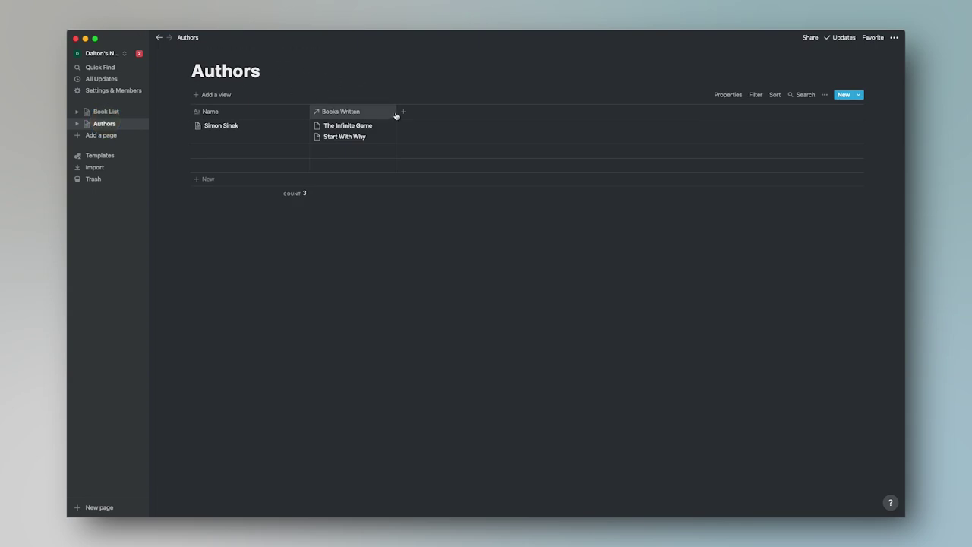
{"action": "left_click_drag", "start_coordinate": [309, 114], "coordinate": [251, 114]}
Add a URL property named Link to the Authors database.
{"action": "left_click", "coordinate": [345, 112]}
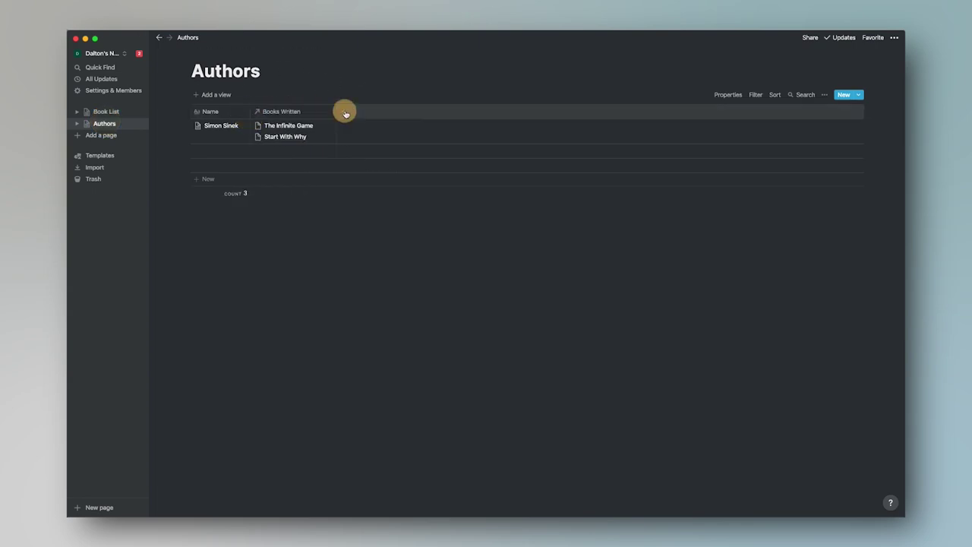
{"action": "type", "text": "Link"}
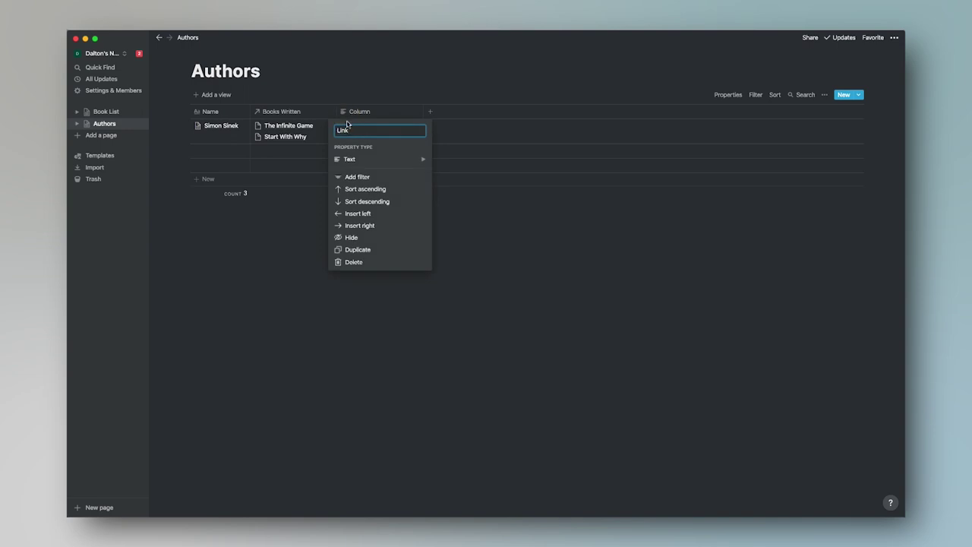
{"action": "left_click", "coordinate": [349, 159]}
{"action": "left_click", "coordinate": [475, 175]}
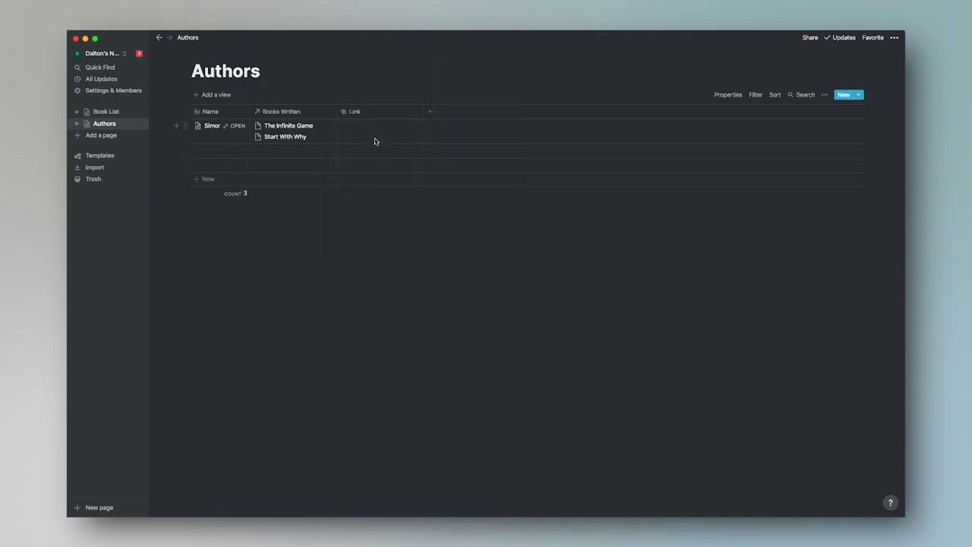
{"action": "left_click", "coordinate": [374, 135]}
{"action": "type", "text": "https://simonsinek.com/"}
{"action": "left_click", "coordinate": [459, 253]}
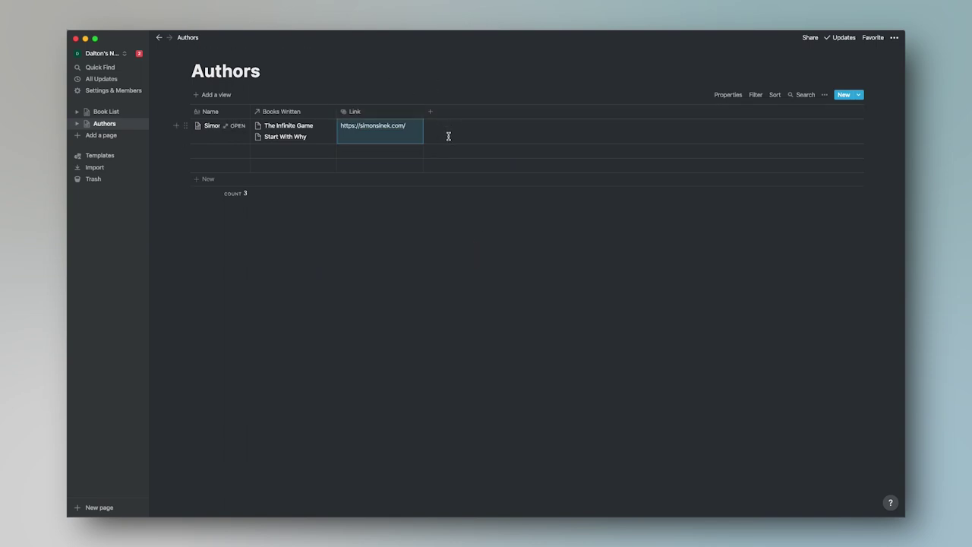
{"action": "left_click", "coordinate": [454, 244]}
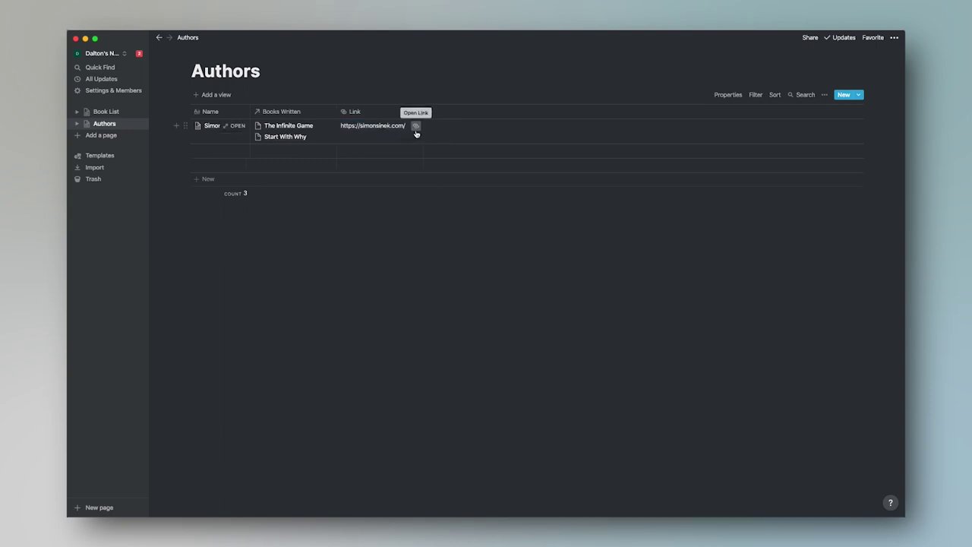
{"action": "left_click", "coordinate": [415, 127]}
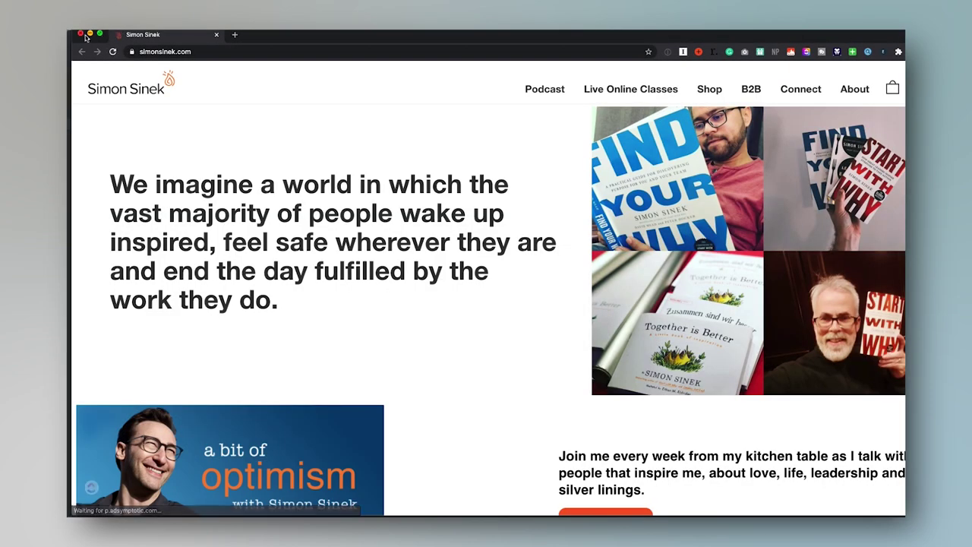
{"action": "left_click", "coordinate": [80, 34]}
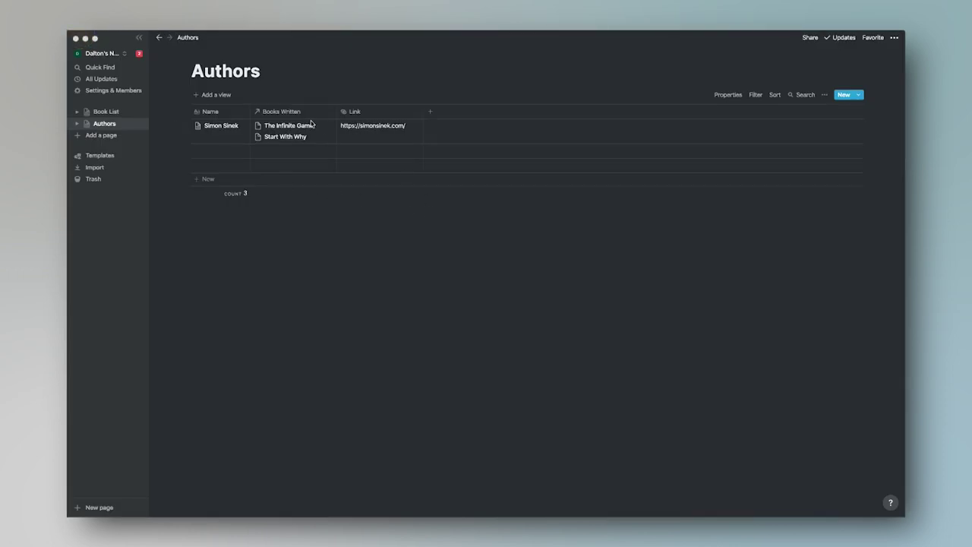
Narrow the Books Written column and turn off cell wrapping in the Authors table.
{"action": "mouse_move", "coordinate": [337, 112]}
{"action": "left_mouse_down"}
{"action": "mouse_move", "coordinate": [293, 109]}
{"action": "mouse_move", "coordinate": [328, 111]}
{"action": "left_mouse_up"}
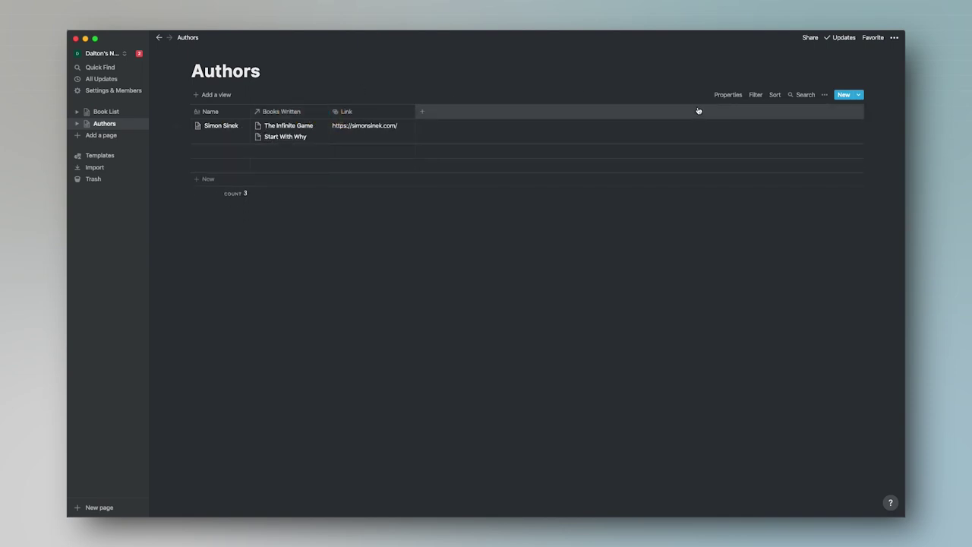
{"action": "left_click", "coordinate": [825, 96]}
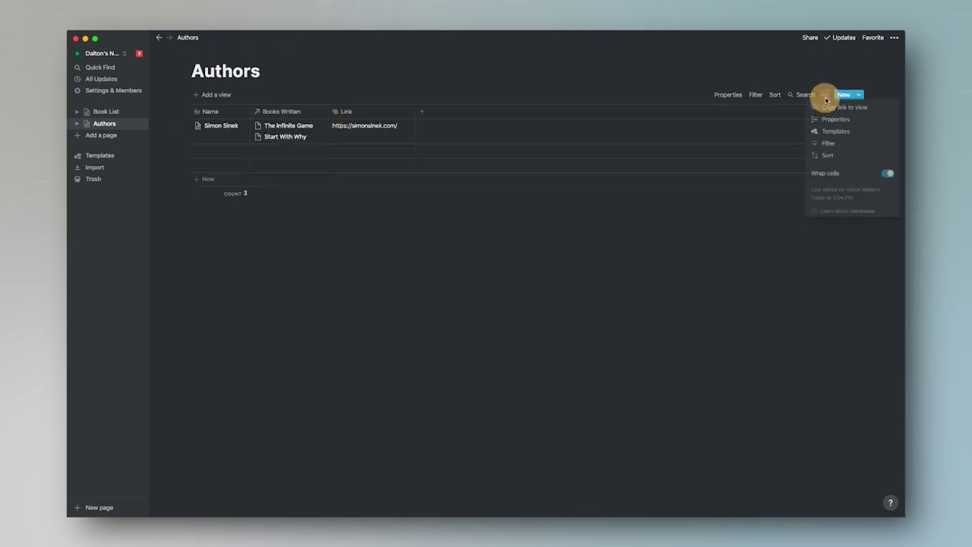
{"action": "left_click", "coordinate": [889, 175]}
{"action": "left_click", "coordinate": [517, 220]}
{"action": "mouse_move", "coordinate": [327, 110]}
{"action": "left_mouse_down"}
{"action": "mouse_move", "coordinate": [397, 109]}
{"action": "mouse_move", "coordinate": [317, 110]}
{"action": "left_mouse_up"}
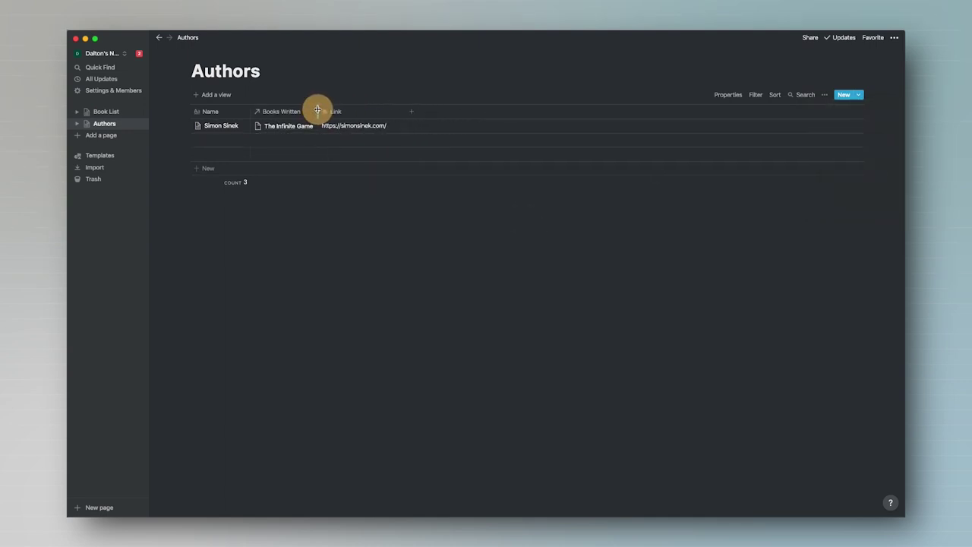
Turn cell wrapping on for the Authors table.
{"action": "left_click", "coordinate": [826, 96]}
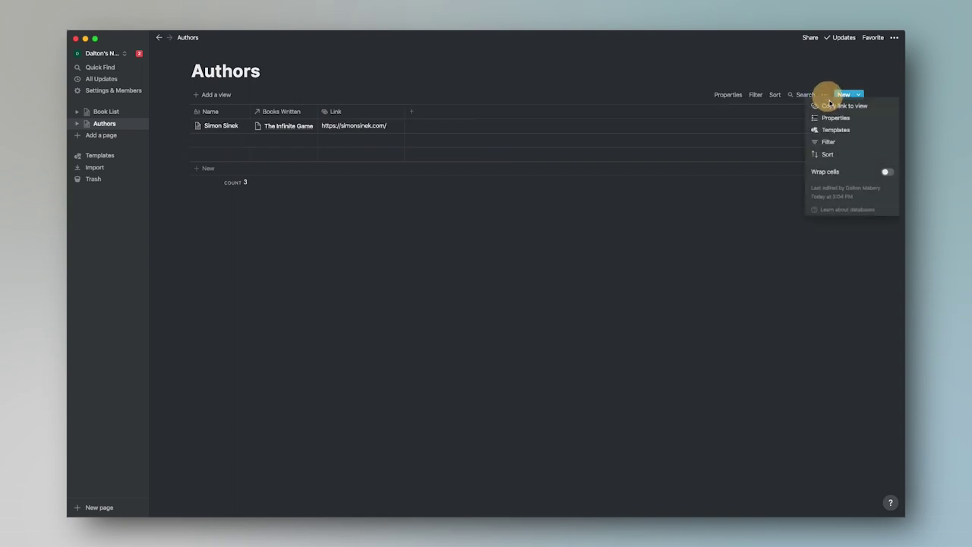
{"action": "left_click", "coordinate": [884, 172]}
{"action": "left_click", "coordinate": [628, 243]}
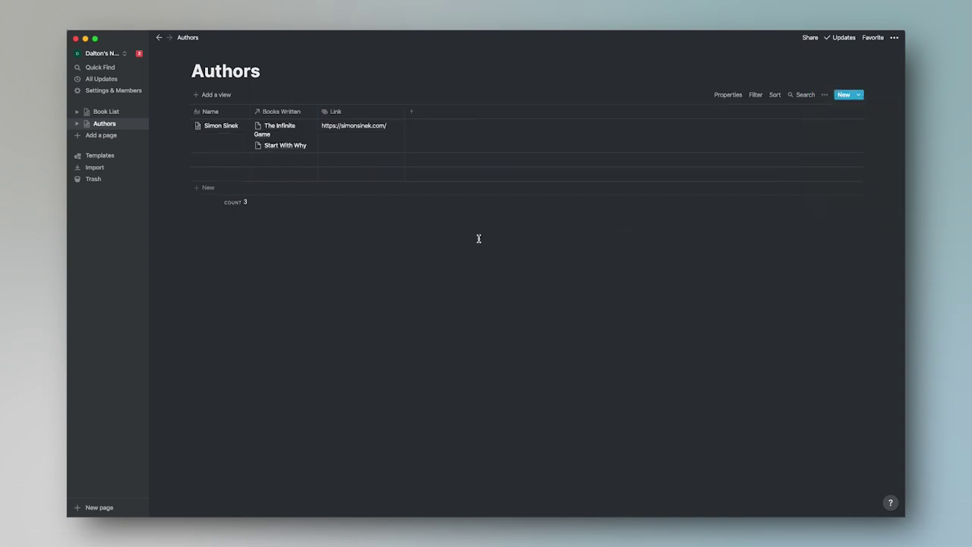
In the Book List database, rate The Infinite Game five stars and widen the Rating column to fit the stars.
{"action": "left_click", "coordinate": [106, 112]}
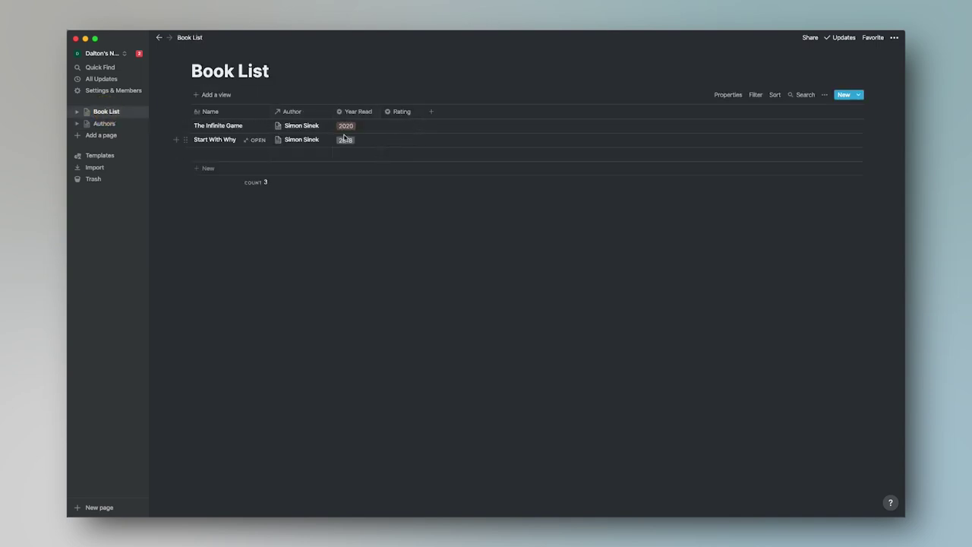
{"action": "left_click", "coordinate": [388, 126]}
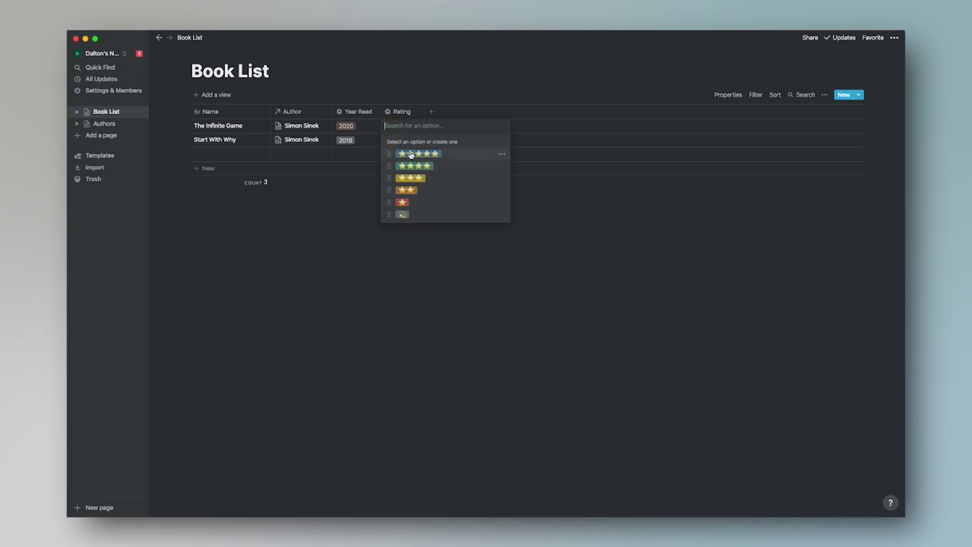
{"action": "left_click", "coordinate": [410, 154]}
{"action": "left_click_drag", "start_coordinate": [423, 111], "coordinate": [434, 112]}
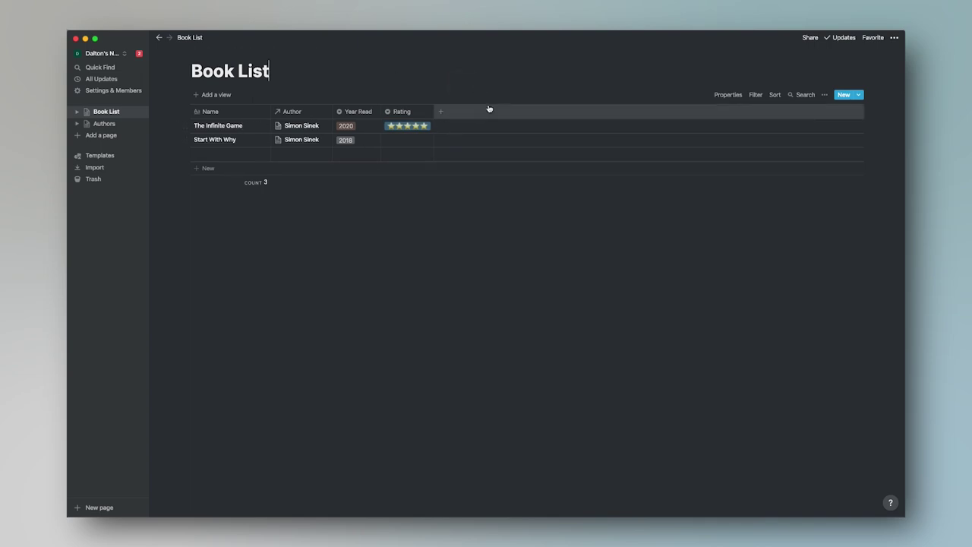
Add a property named Date Read to the Book List database and set its type to Date.
{"action": "left_click", "coordinate": [440, 114]}
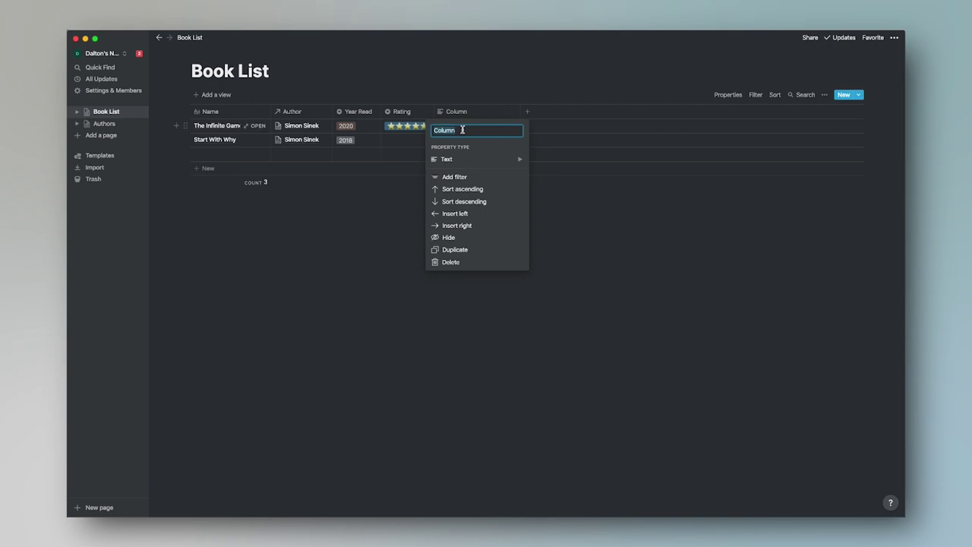
{"action": "mouse_move", "coordinate": [480, 163]}
{"action": "type", "text": "Date Read"}
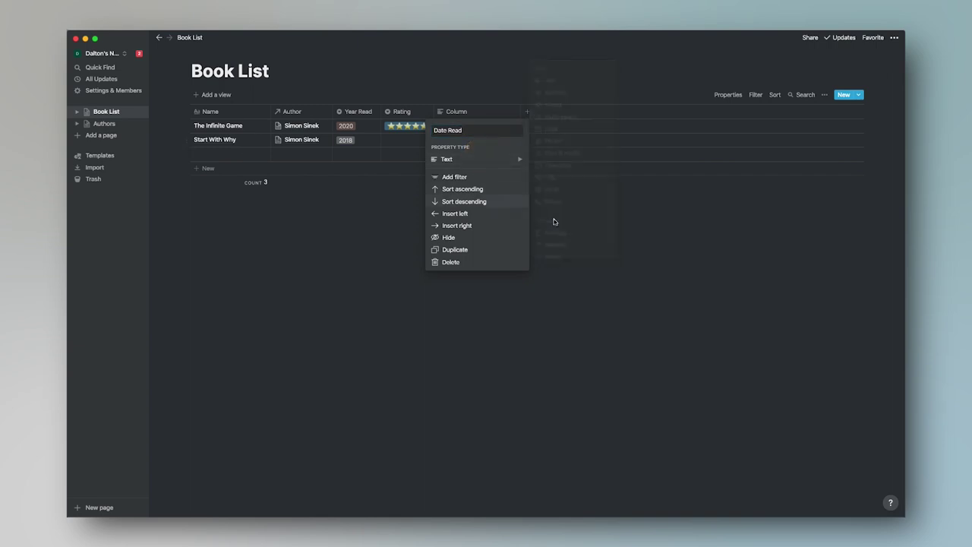
{"action": "mouse_move", "coordinate": [507, 156]}
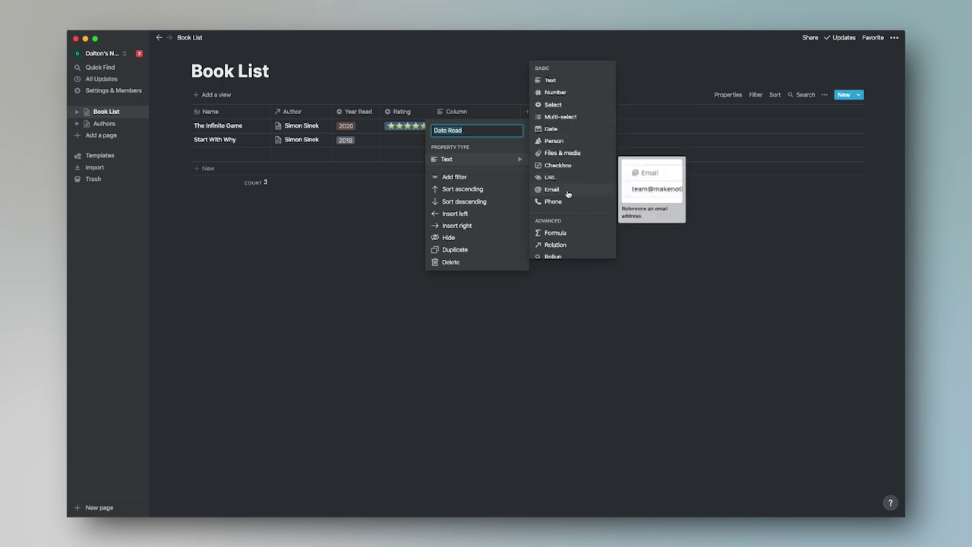
{"action": "scroll", "coordinate": [570, 190], "scroll_direction": "down", "scroll_amount": 2}
{"action": "scroll", "coordinate": [573, 206], "scroll_direction": "up", "scroll_amount": 2}
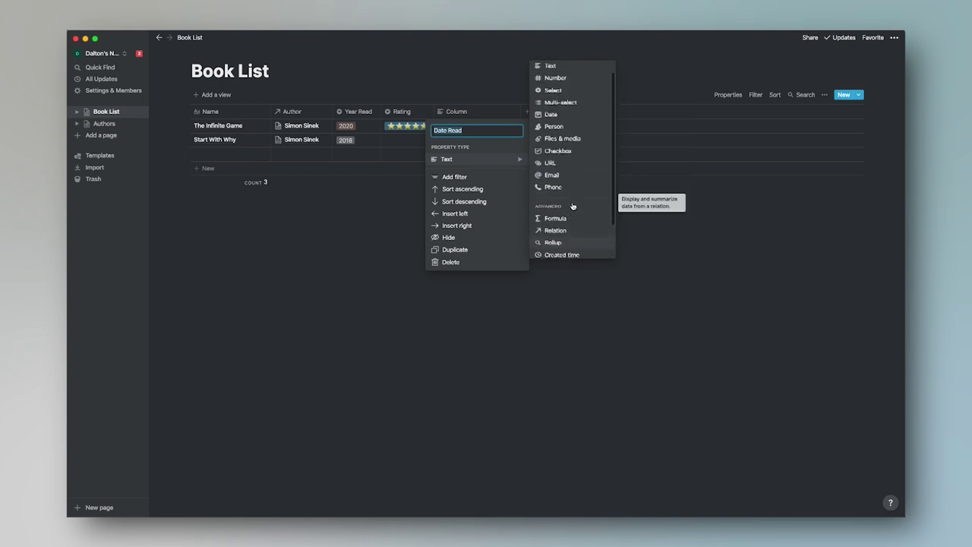
{"action": "left_click", "coordinate": [573, 129]}
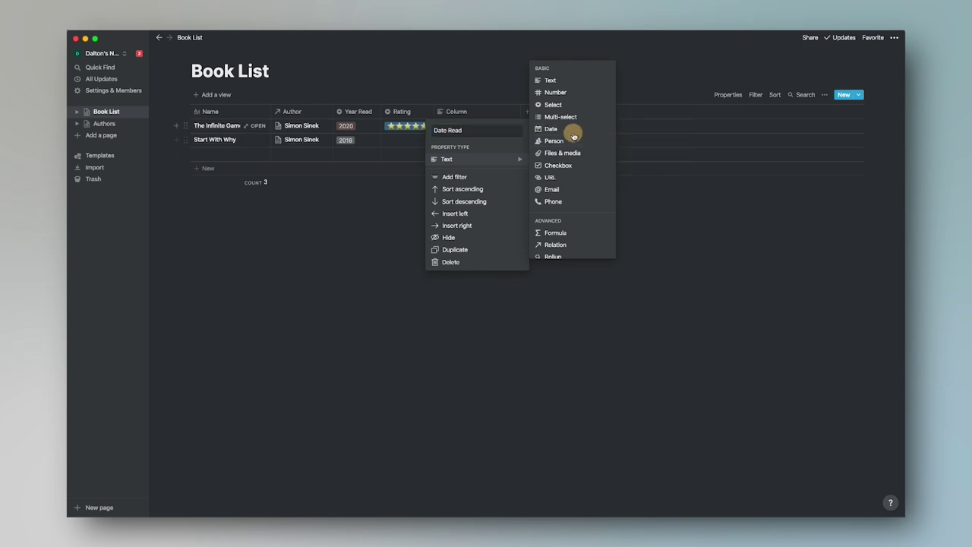
{"action": "left_click", "coordinate": [480, 81]}
Enable an end date in The Infinite Game's Date Read field and widen the column to fit the range on one line.
{"action": "left_click", "coordinate": [473, 125]}
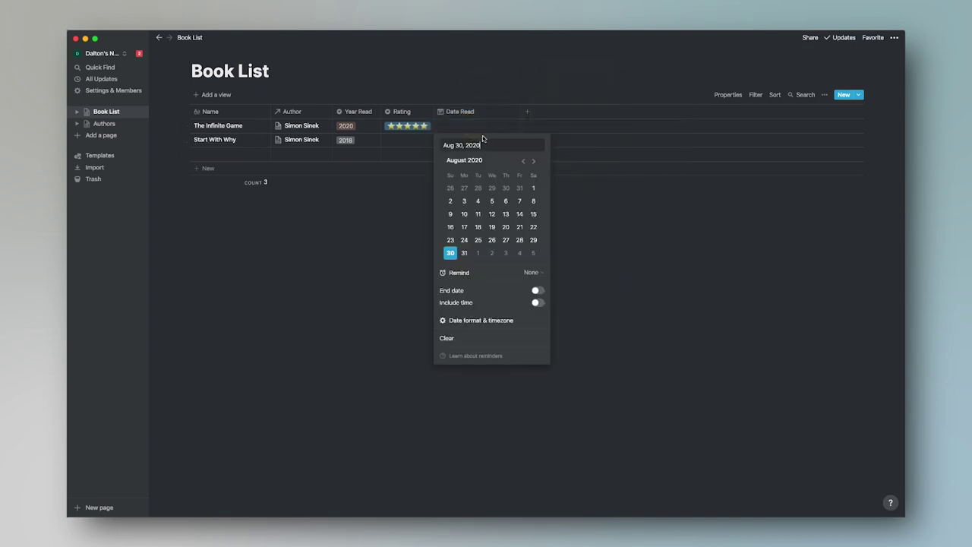
{"action": "left_click", "coordinate": [537, 292]}
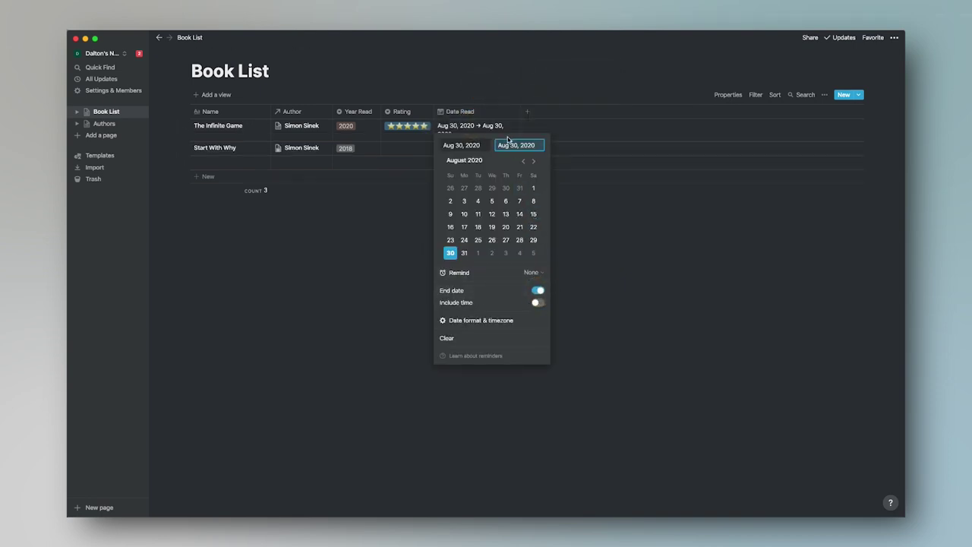
{"action": "left_click", "coordinate": [464, 144]}
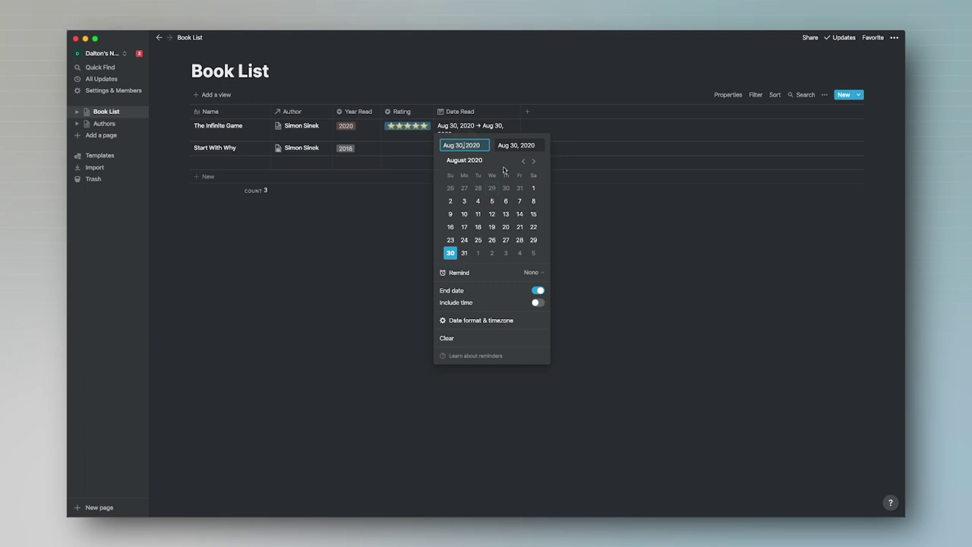
{"action": "left_click", "coordinate": [523, 86]}
{"action": "left_click_drag", "start_coordinate": [521, 111], "coordinate": [533, 111]}
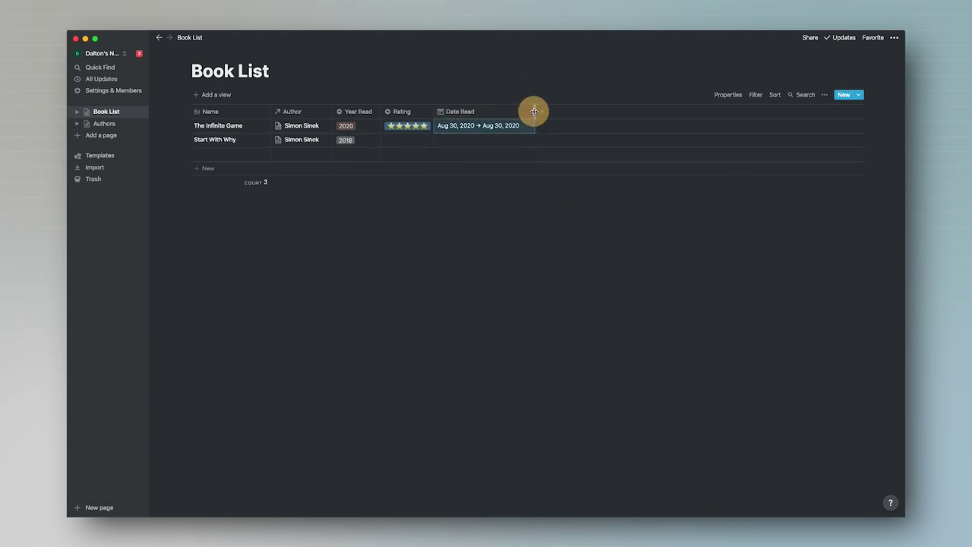
Set the start date of The Infinite Game's Date Read range to Feb 1, 2020.
{"action": "left_click", "coordinate": [457, 126]}
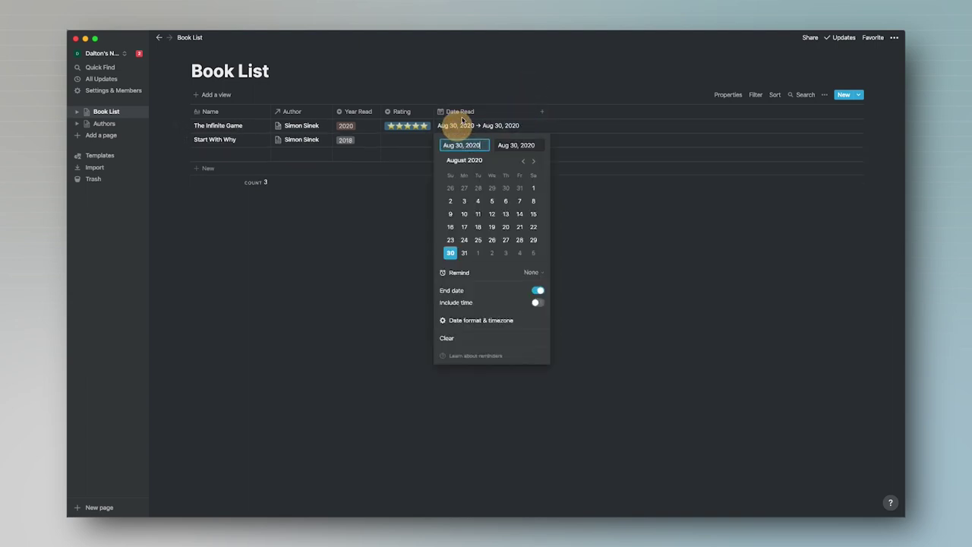
{"action": "left_click", "coordinate": [523, 162]}
{"action": "left_click", "coordinate": [523, 162]}
{"action": "left_click", "coordinate": [523, 162]}
{"action": "left_click", "coordinate": [523, 161]}
{"action": "left_click", "coordinate": [523, 162]}
{"action": "left_click", "coordinate": [523, 162]}
{"action": "left_click", "coordinate": [523, 162]}
{"action": "left_click", "coordinate": [523, 161]}
{"action": "left_click", "coordinate": [533, 161]}
{"action": "left_click", "coordinate": [533, 160]}
{"action": "left_click", "coordinate": [534, 187]}
{"action": "left_click", "coordinate": [534, 201]}
{"action": "left_click", "coordinate": [533, 187]}
Set the end date of The Infinite Game's Date Read range to Feb 8, 2020.
{"action": "left_click", "coordinate": [521, 144]}
{"action": "left_click", "coordinate": [522, 162]}
{"action": "left_click", "coordinate": [522, 163]}
{"action": "left_click", "coordinate": [522, 162]}
{"action": "left_click", "coordinate": [522, 162]}
{"action": "left_click", "coordinate": [523, 163]}
{"action": "left_click", "coordinate": [522, 162]}
{"action": "left_click", "coordinate": [522, 162]}
{"action": "left_click", "coordinate": [532, 161]}
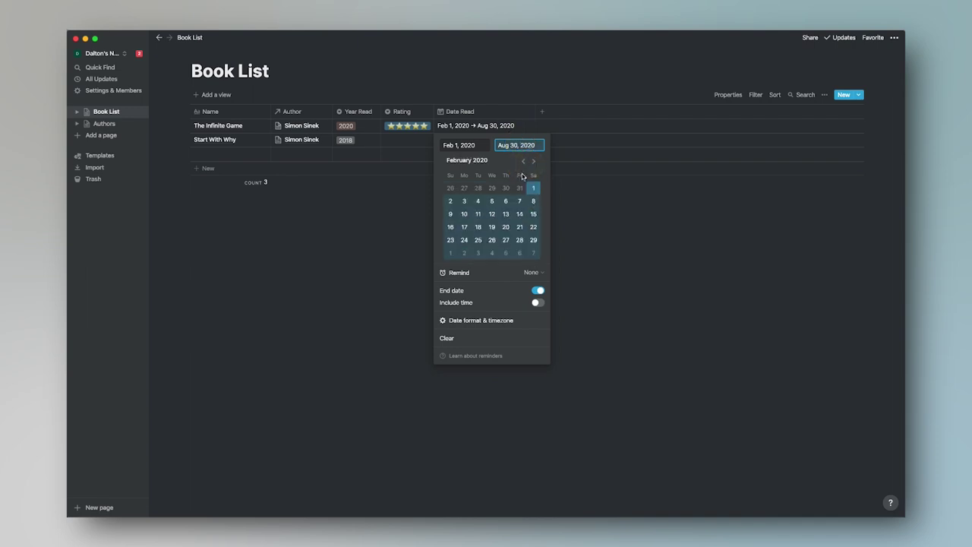
{"action": "left_click", "coordinate": [533, 200]}
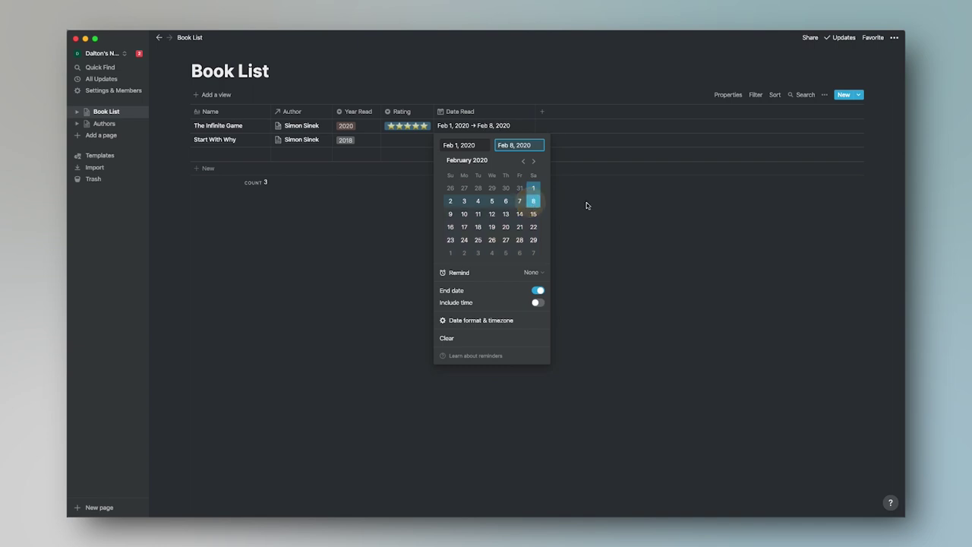
{"action": "left_click", "coordinate": [585, 202]}
{"action": "left_click", "coordinate": [524, 76]}
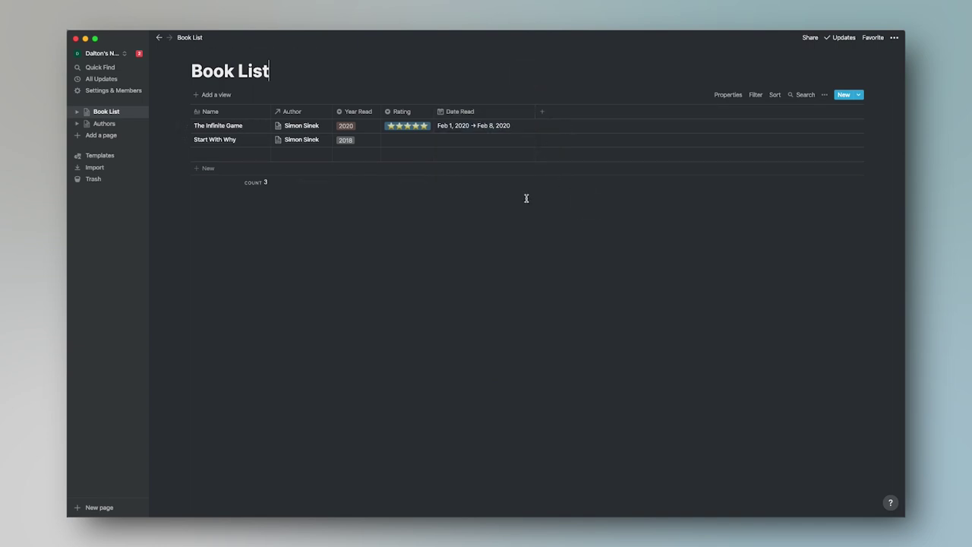
Enter Aug 1, 2020 as the Date Read for Start With Why, and clear that date again.
{"action": "left_click", "coordinate": [498, 142]}
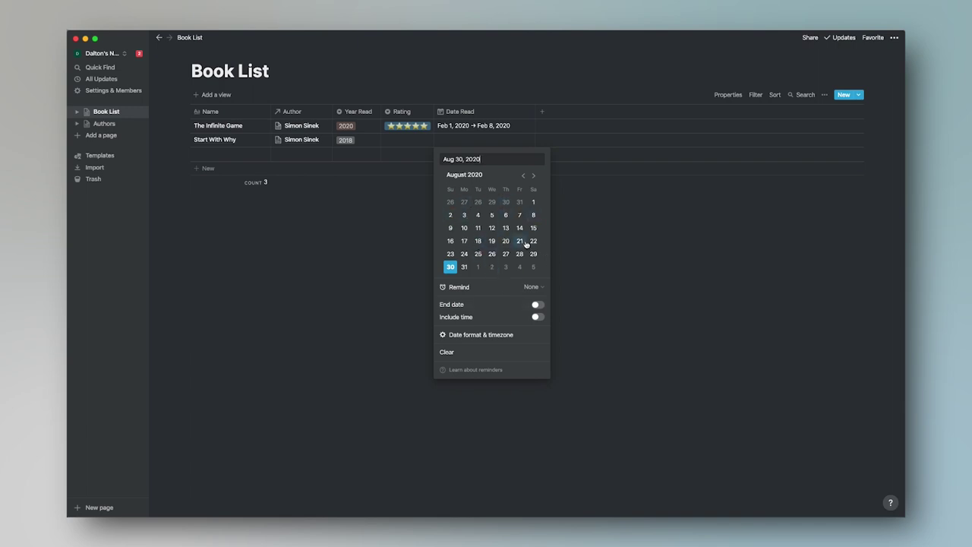
{"action": "left_click", "coordinate": [533, 201]}
{"action": "left_click", "coordinate": [623, 229]}
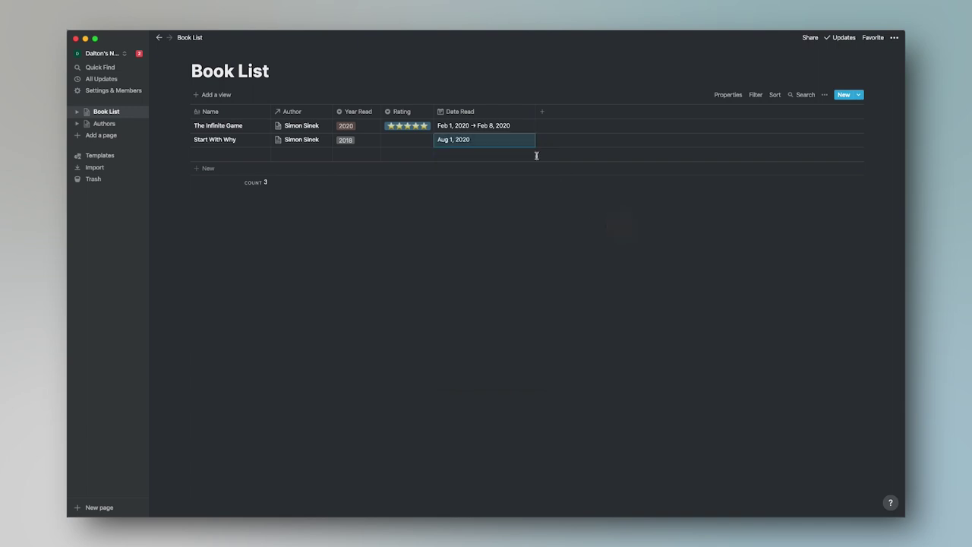
{"action": "left_click", "coordinate": [481, 145]}
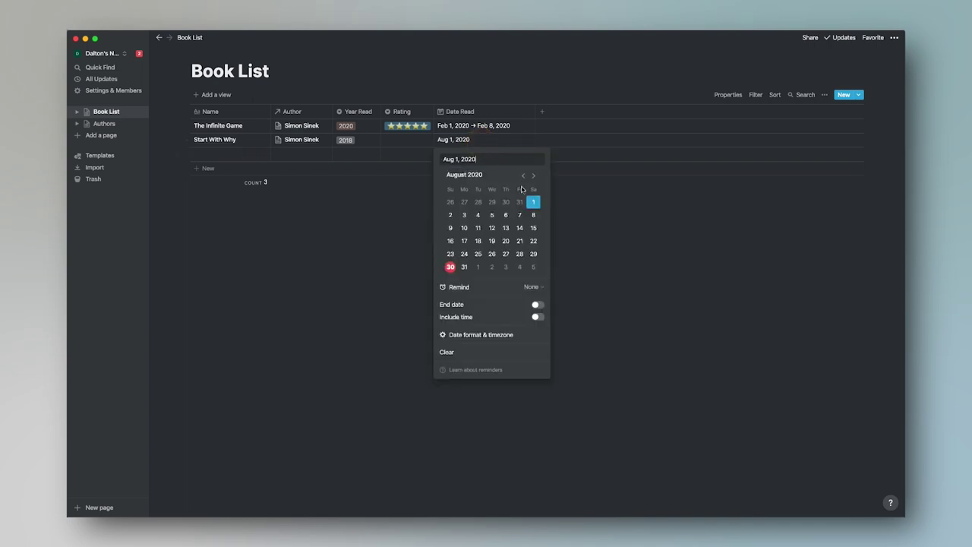
{"action": "left_click", "coordinate": [497, 350]}
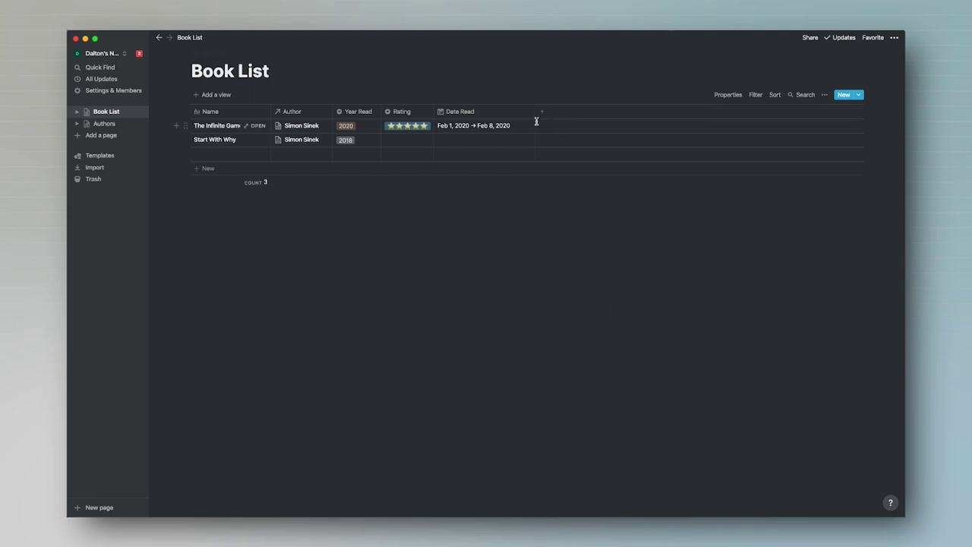
Narrow the Date Read column to fit its date range and add a Select property named Genre.
{"action": "left_click_drag", "start_coordinate": [535, 111], "coordinate": [517, 115]}
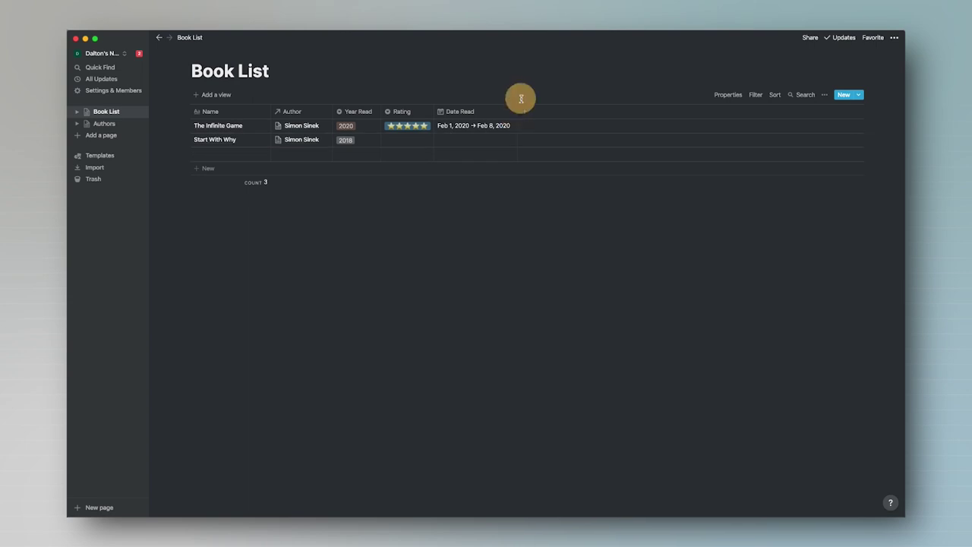
{"action": "left_click", "coordinate": [525, 114]}
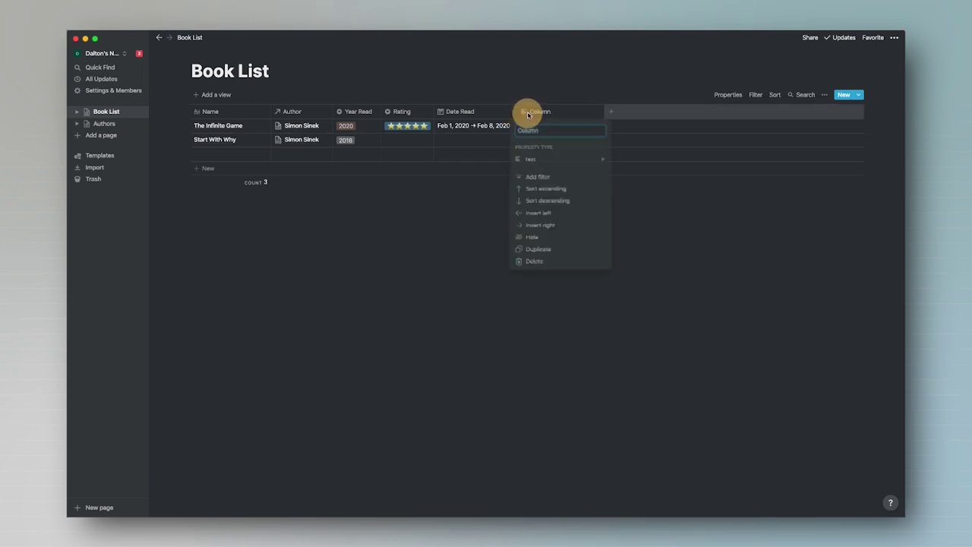
{"action": "type", "text": "Ty"}
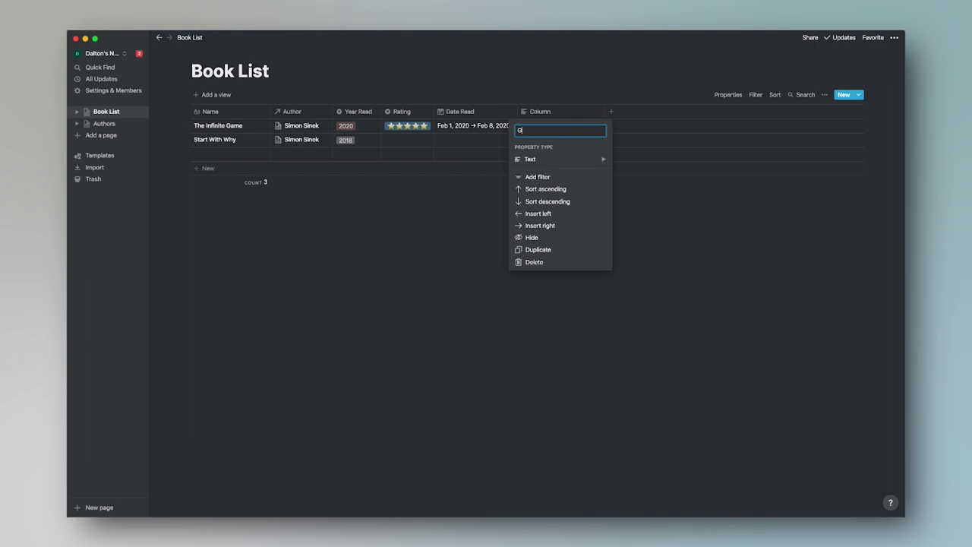
{"action": "left_click", "coordinate": [519, 161]}
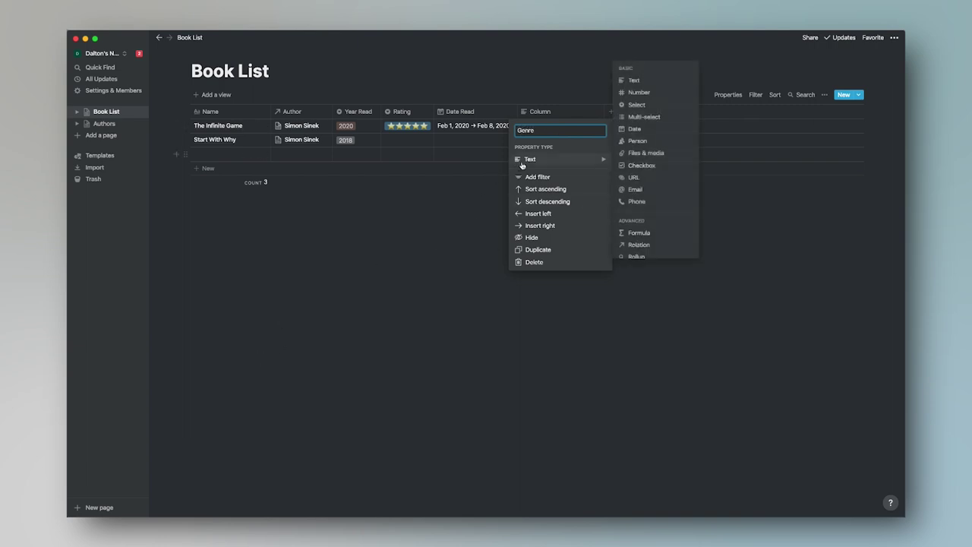
{"action": "left_click", "coordinate": [655, 108]}
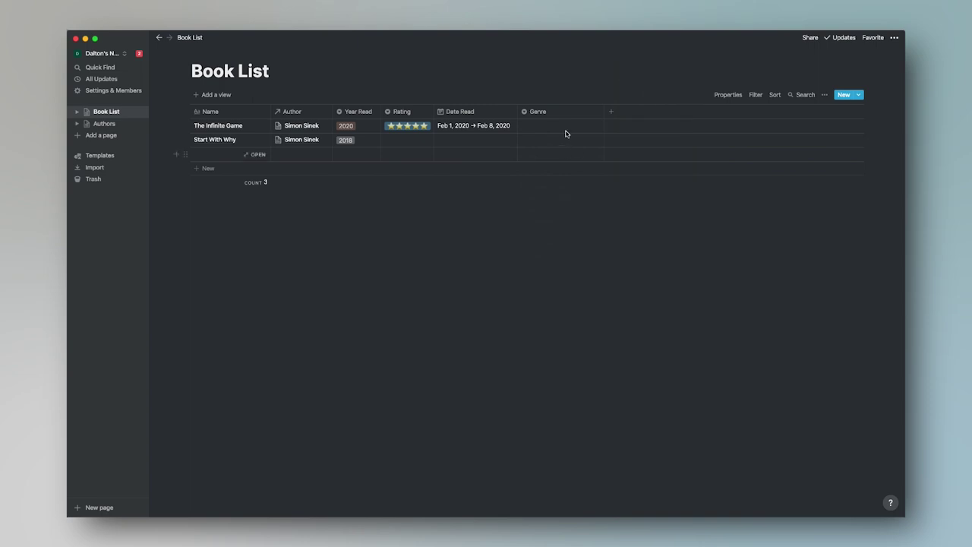
Create the Genre options Non Fiction and Fiction from The Infinite Game's cell, clear the cell, and reopen its option list.
{"action": "left_click", "coordinate": [564, 125]}
{"action": "type", "text": "Non Fiction"}
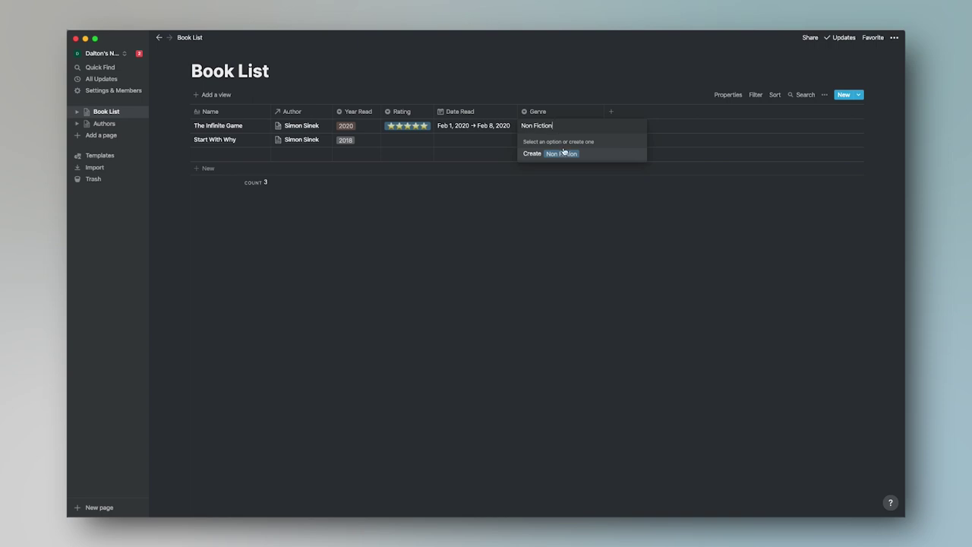
{"action": "left_click", "coordinate": [564, 153]}
{"action": "left_click", "coordinate": [559, 127]}
{"action": "key", "text": "BackSpace"}
{"action": "type", "text": "Fic"}
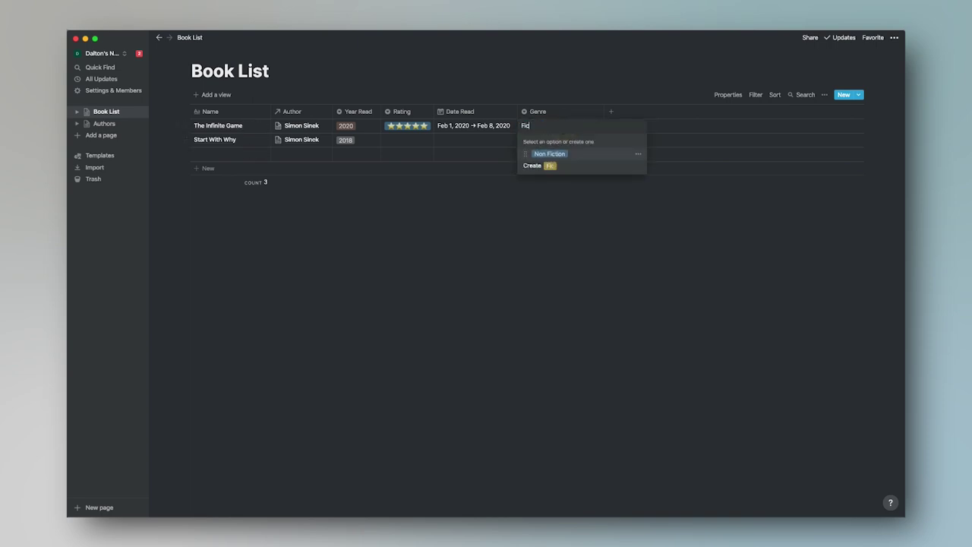
{"action": "left_click", "coordinate": [551, 165]}
{"action": "left_click", "coordinate": [554, 125]}
{"action": "key", "text": "BackSpace"}
{"action": "left_click", "coordinate": [591, 209]}
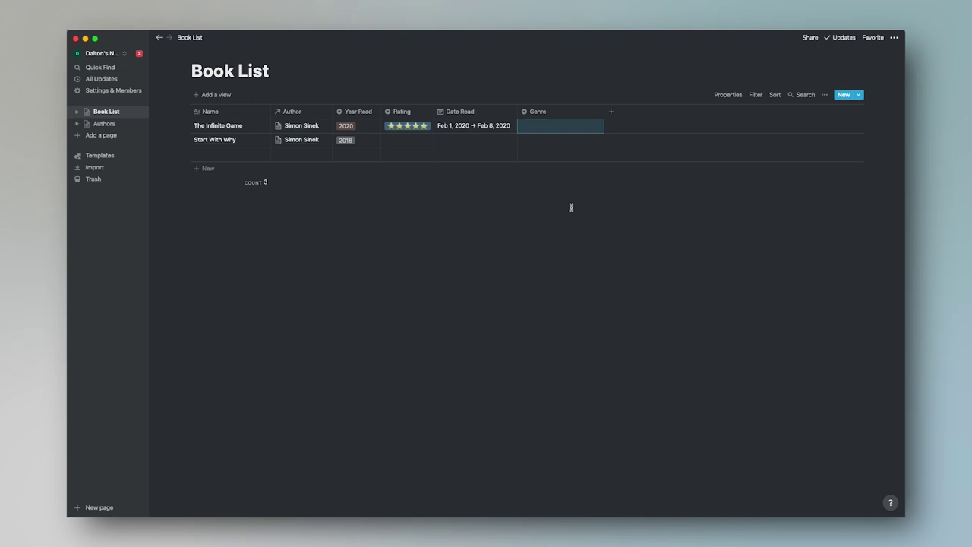
{"action": "left_click", "coordinate": [563, 136]}
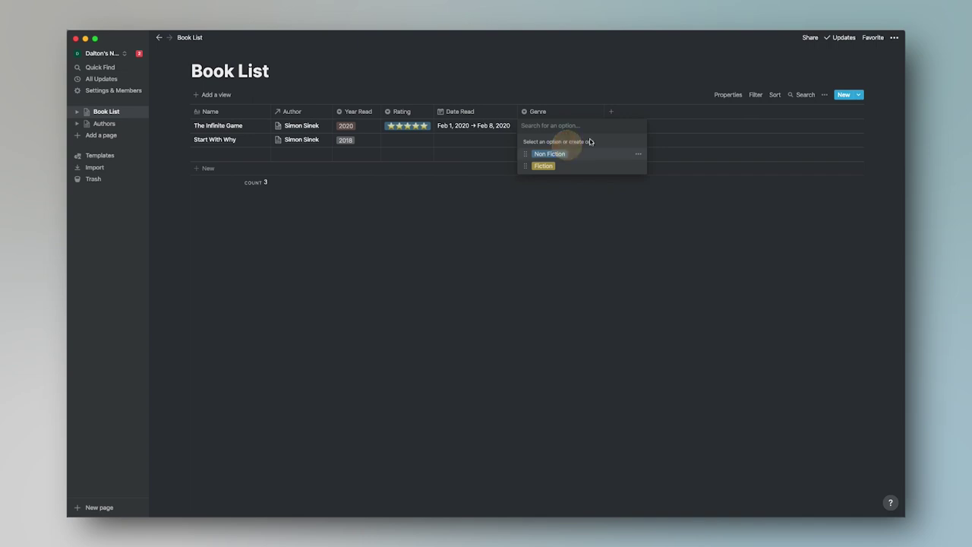
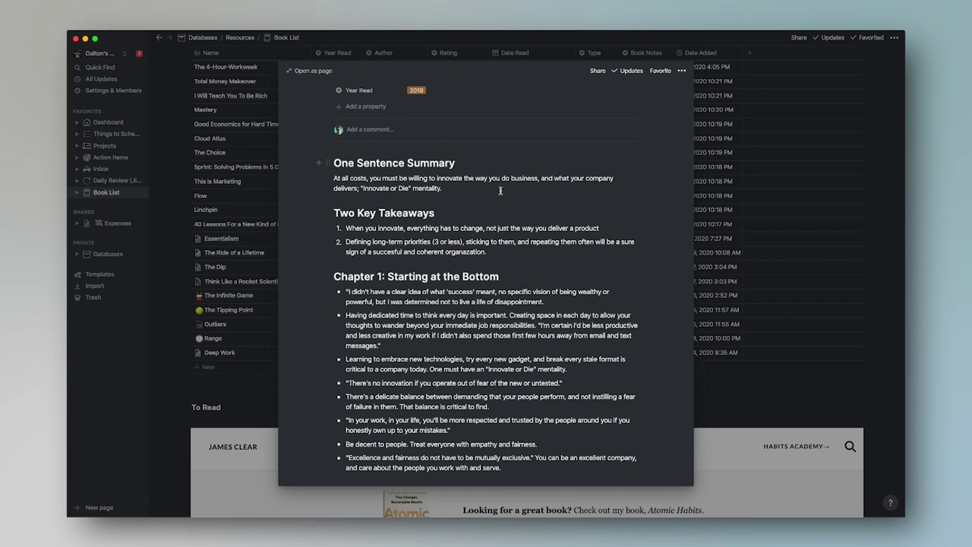
Review the example book page's notes, from the One Sentence Summary through the chapter sections, and close the page.
{"action": "left_click", "coordinate": [399, 191]}
{"action": "scroll", "coordinate": [507, 208], "scroll_direction": "down", "scroll_amount": 5}
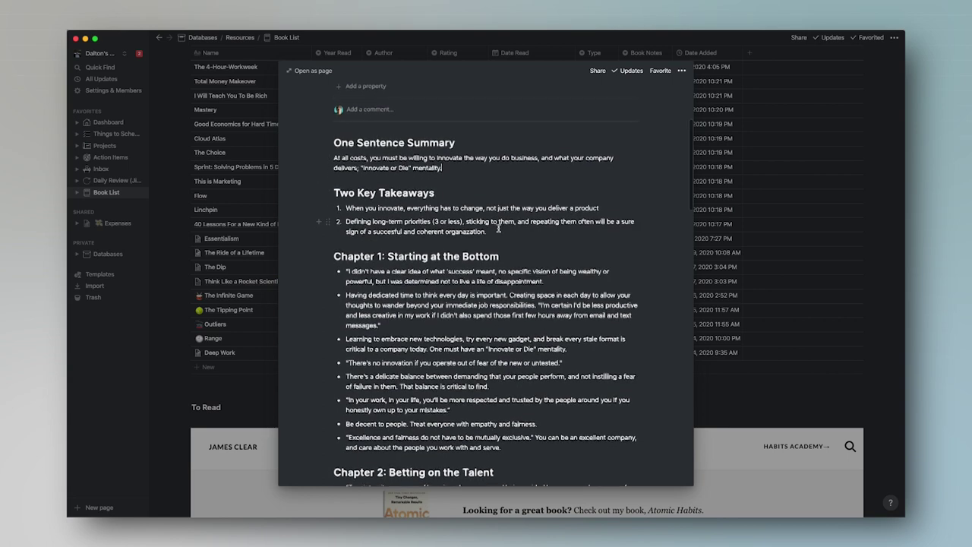
{"action": "scroll", "coordinate": [501, 228], "scroll_direction": "down", "scroll_amount": 8}
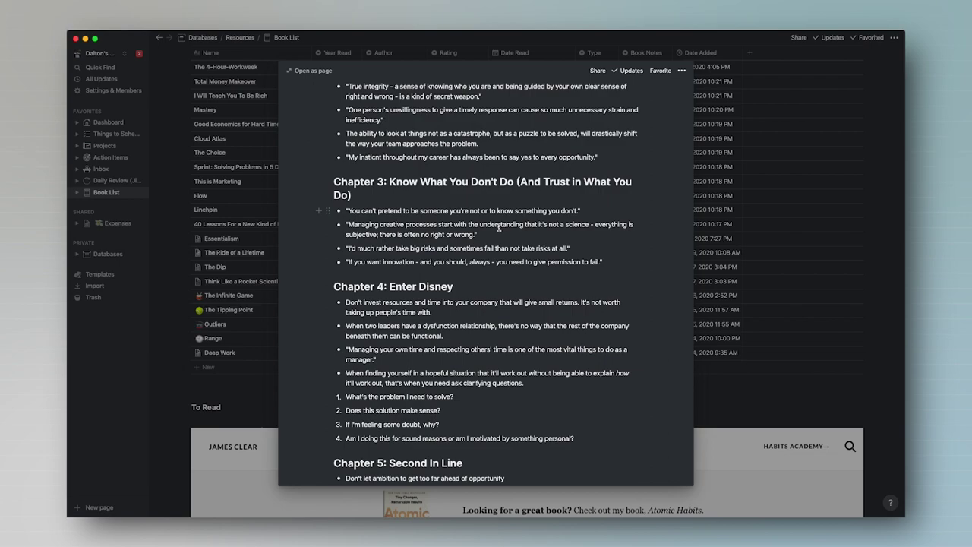
{"action": "scroll", "coordinate": [466, 243], "scroll_direction": "down", "scroll_amount": 5}
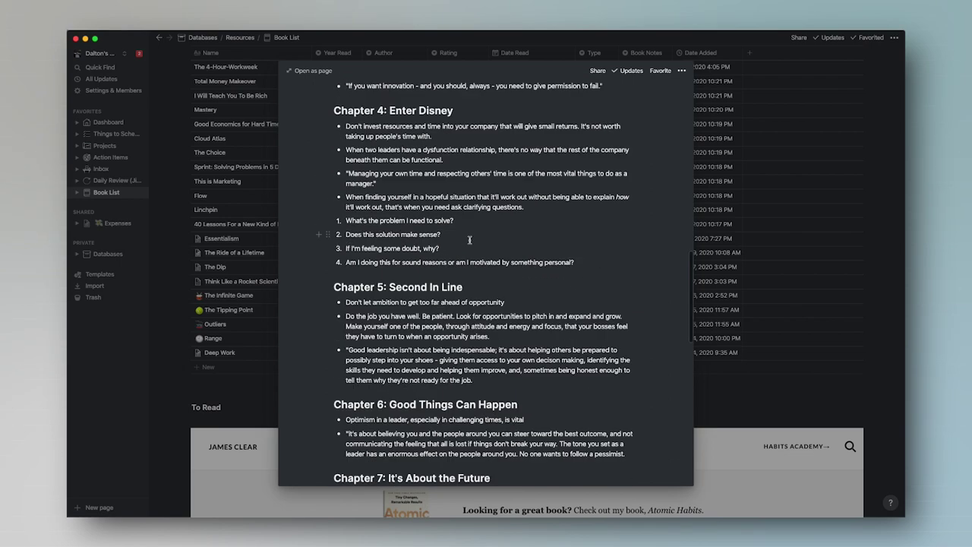
{"action": "scroll", "coordinate": [472, 242], "scroll_direction": "up", "scroll_amount": 10}
{"action": "key", "text": "Escape"}
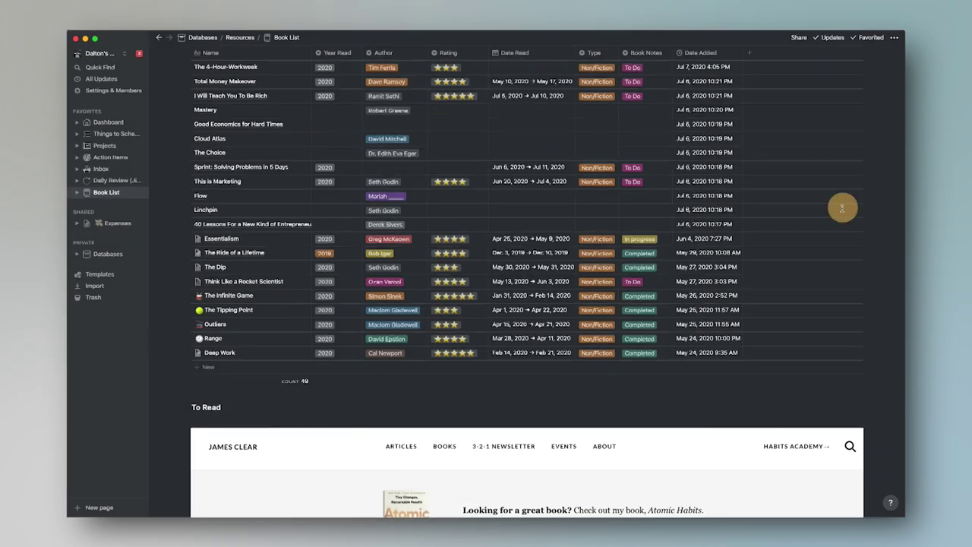
Switch back to the workspace with the three-row Book List and change its Book Notes property to Checkbox.
{"action": "left_click", "coordinate": [110, 53]}
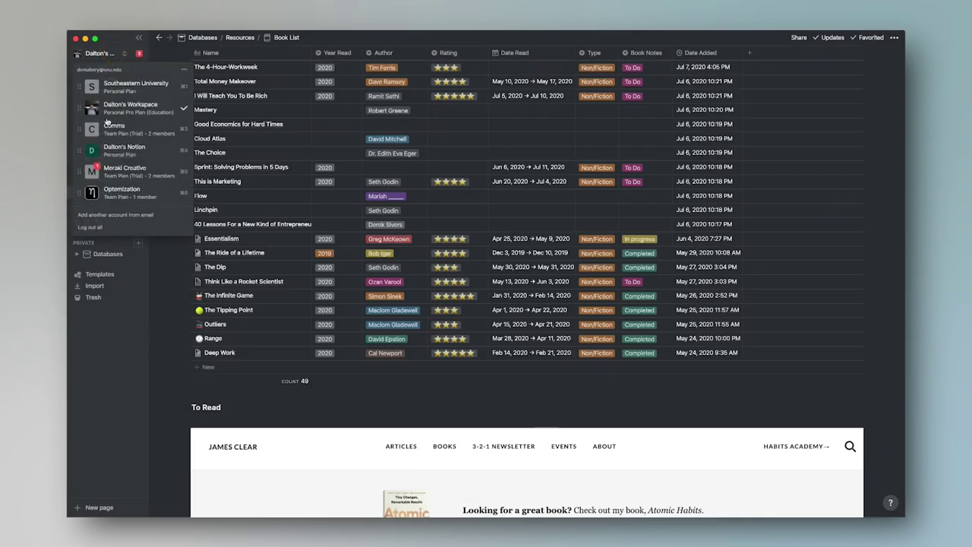
{"action": "left_click", "coordinate": [125, 147]}
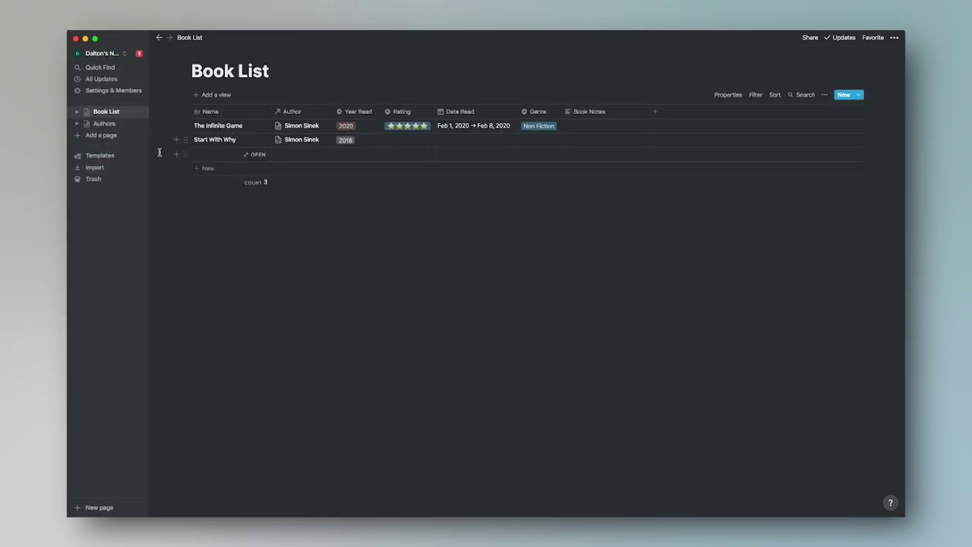
{"action": "left_click", "coordinate": [636, 111]}
{"action": "left_click", "coordinate": [625, 160]}
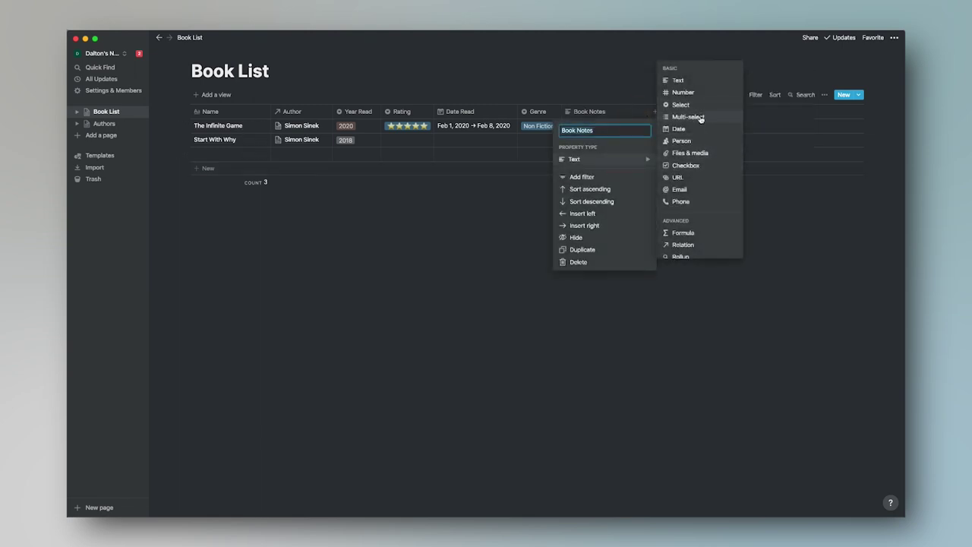
{"action": "left_click", "coordinate": [691, 166]}
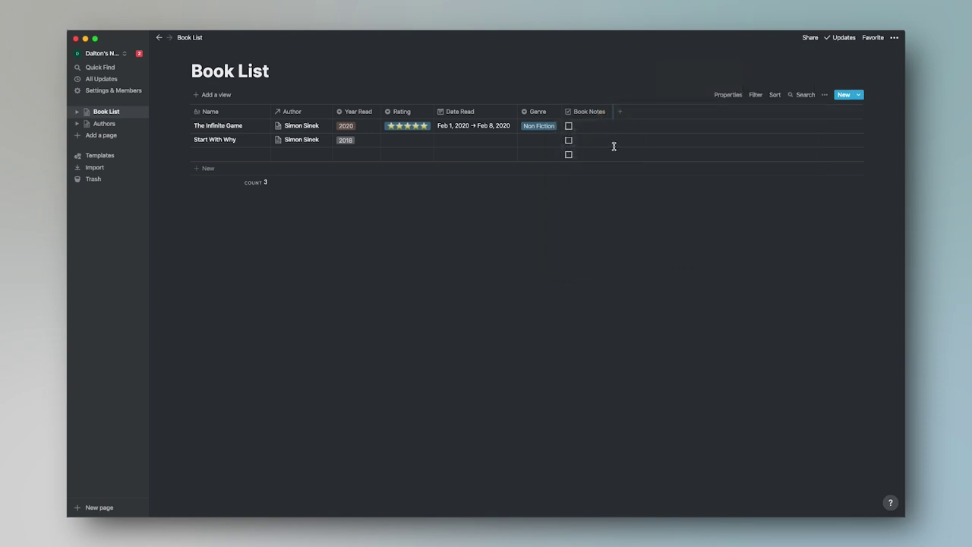
Tick the Book Notes checkbox for The Infinite Game and clear it again.
{"action": "left_click", "coordinate": [569, 127]}
{"action": "left_click", "coordinate": [570, 127]}
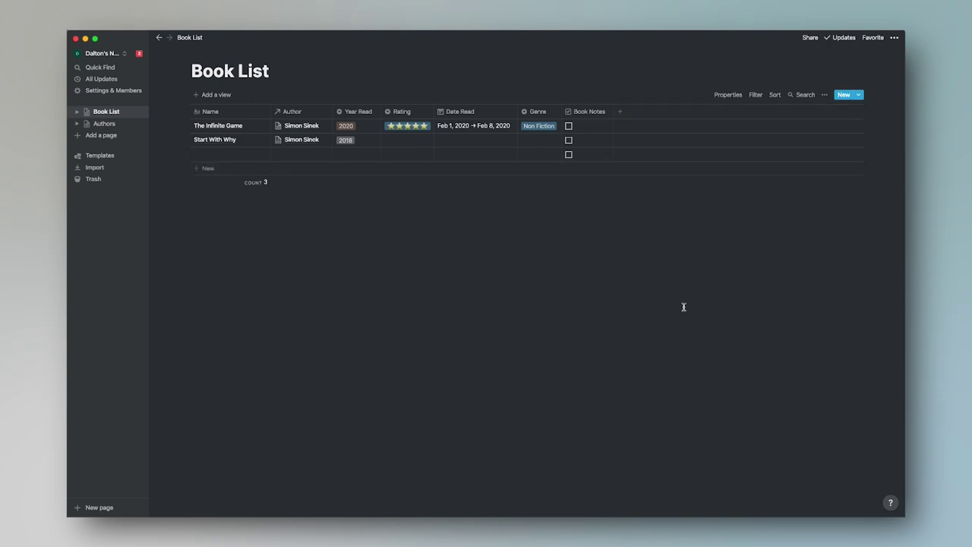
Add a Created time property after Book Notes in the Book List and narrow its column slightly.
{"action": "left_click", "coordinate": [620, 115]}
{"action": "mouse_move", "coordinate": [660, 161]}
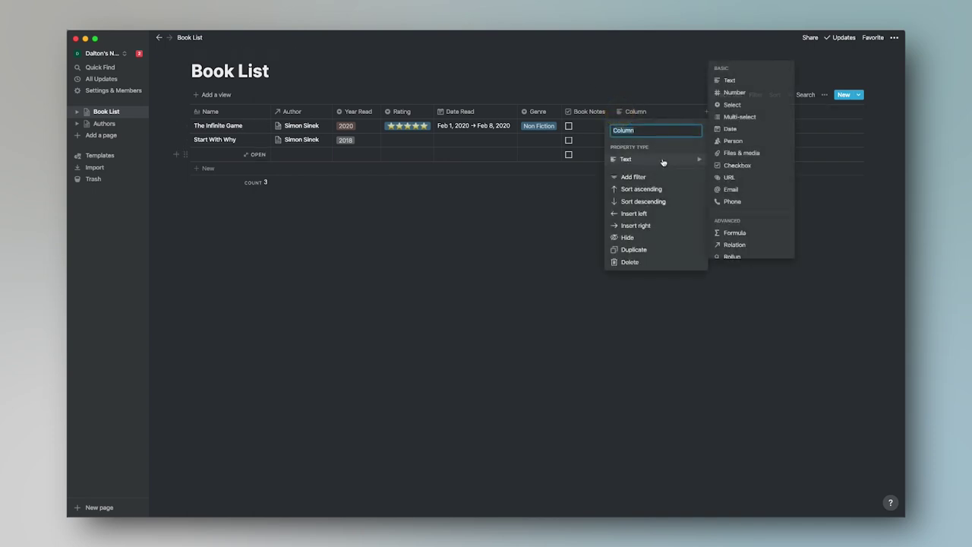
{"action": "scroll", "coordinate": [747, 213], "scroll_direction": "down", "scroll_amount": 2}
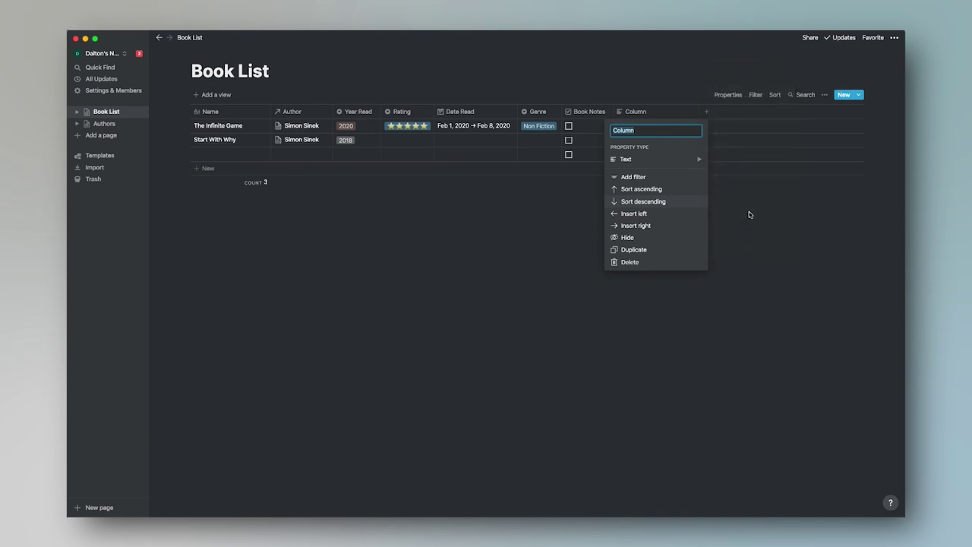
{"action": "scroll", "coordinate": [758, 199], "scroll_direction": "down", "scroll_amount": 2}
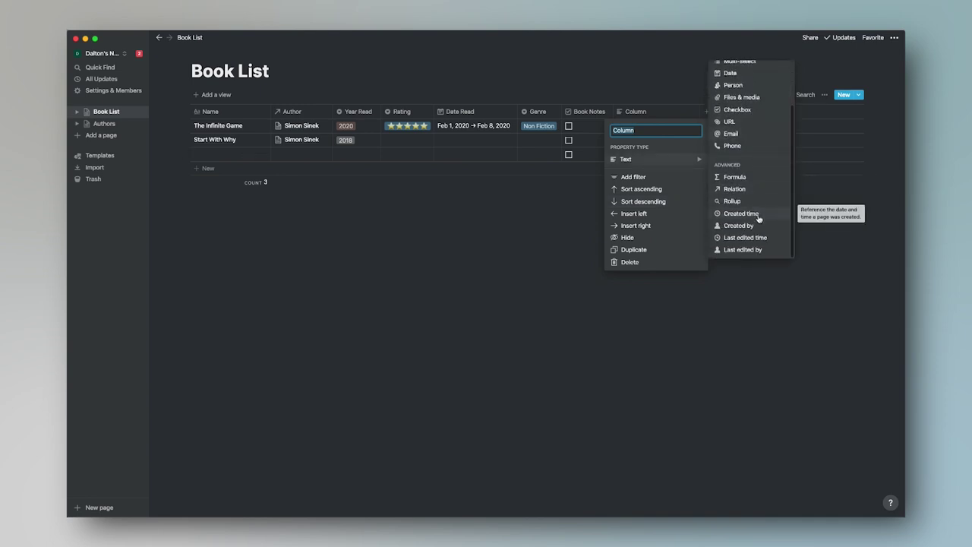
{"action": "left_click", "coordinate": [760, 215]}
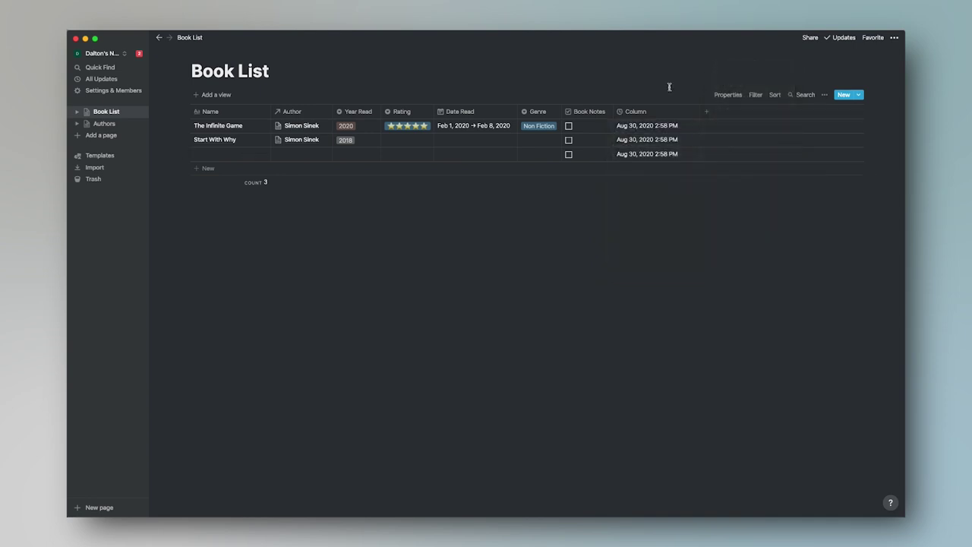
{"action": "left_click", "coordinate": [696, 111]}
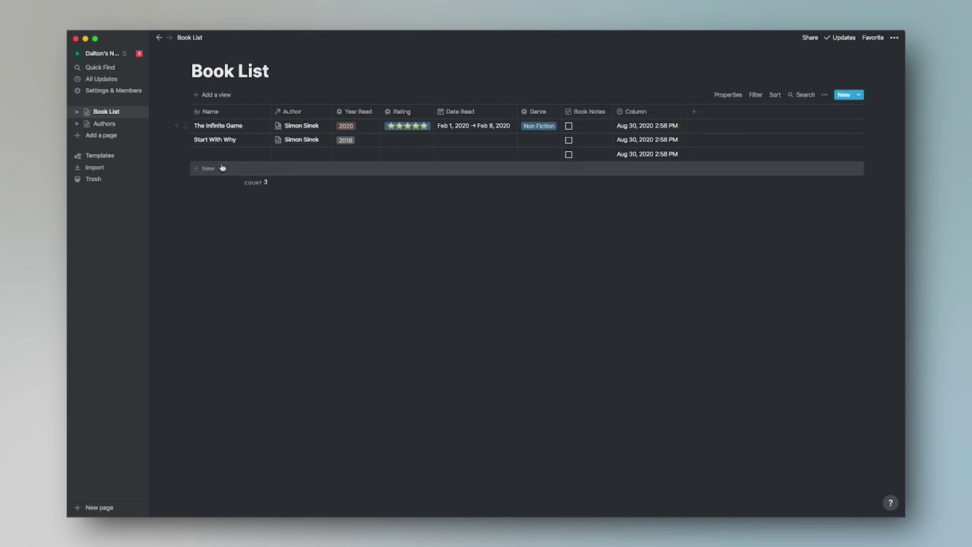
Delete the empty third row from the Book List.
{"action": "right_click", "coordinate": [190, 161]}
{"action": "right_click", "coordinate": [187, 152]}
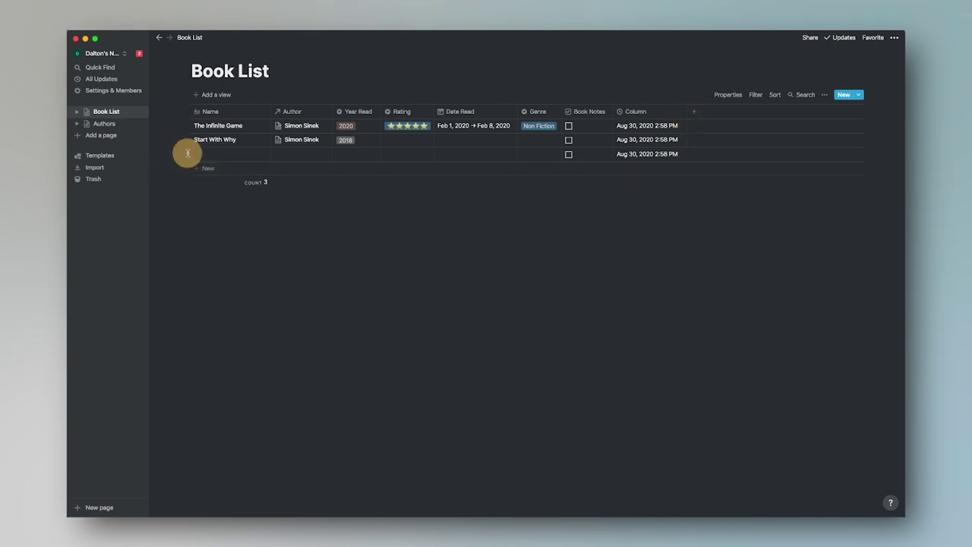
{"action": "left_click", "coordinate": [188, 151]}
{"action": "left_click", "coordinate": [188, 153]}
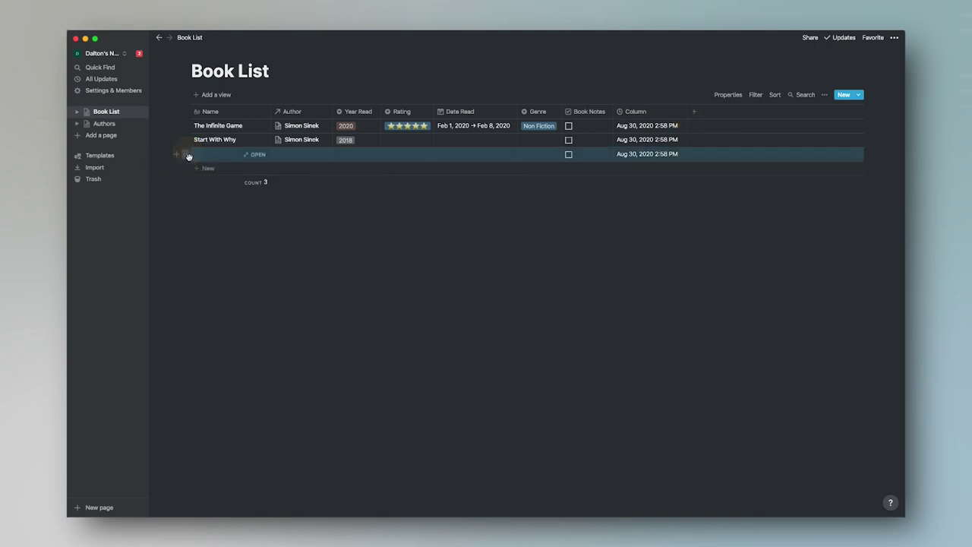
{"action": "left_click", "coordinate": [188, 155]}
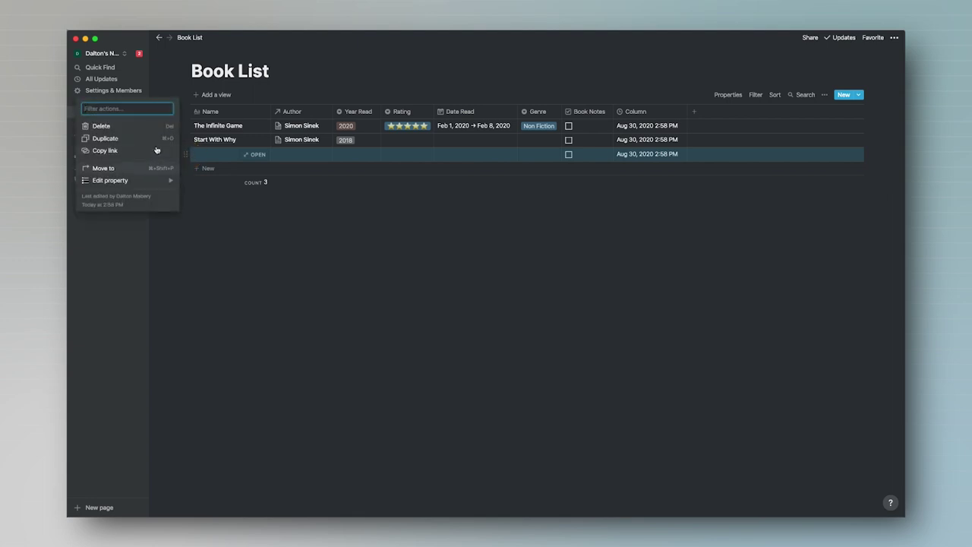
{"action": "left_click", "coordinate": [148, 130]}
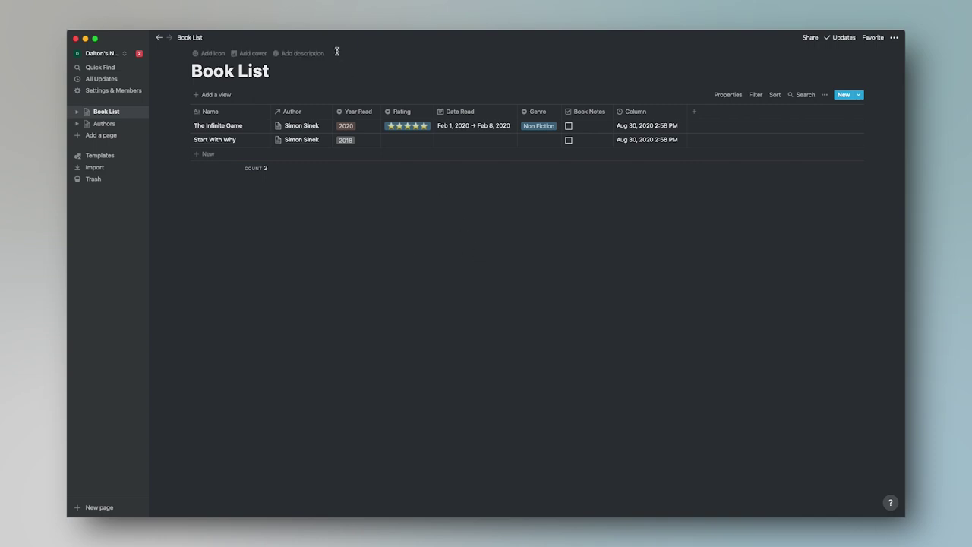
Give the Book List page the stack of books emoji as its icon, using the search term book.
{"action": "left_click", "coordinate": [225, 55]}
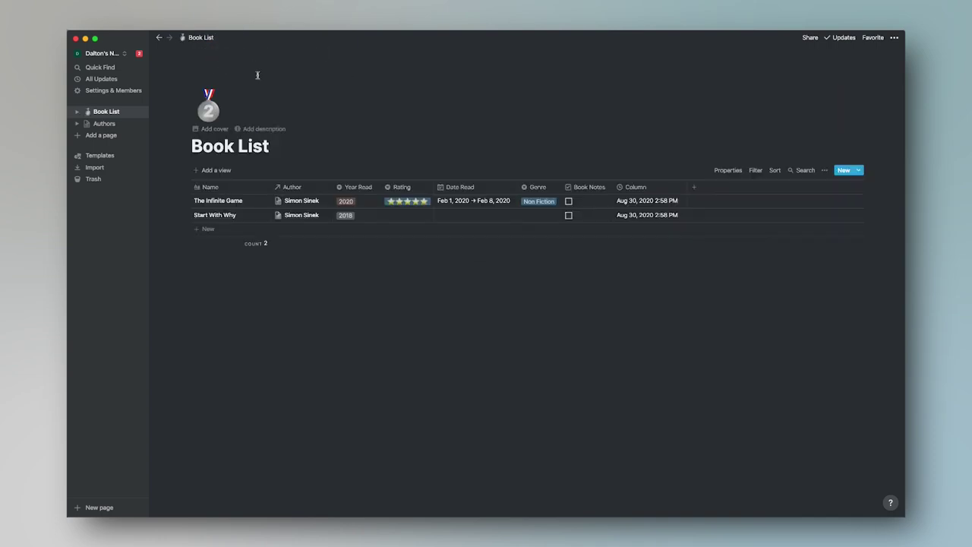
{"action": "left_click", "coordinate": [209, 114]}
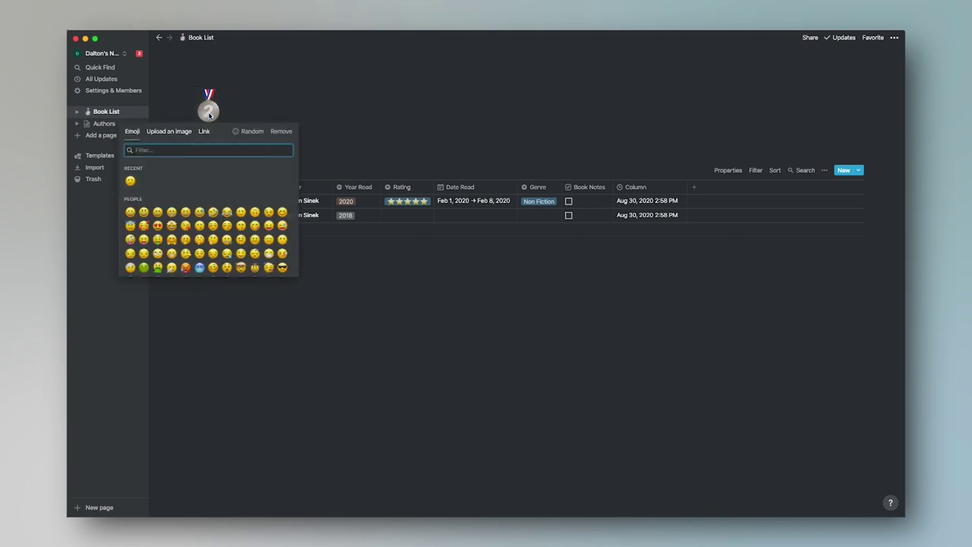
{"action": "type", "text": "bok"}
{"action": "key", "text": "BackSpace"}
{"action": "key", "text": "BackSpace"}
{"action": "key", "text": "BackSpace"}
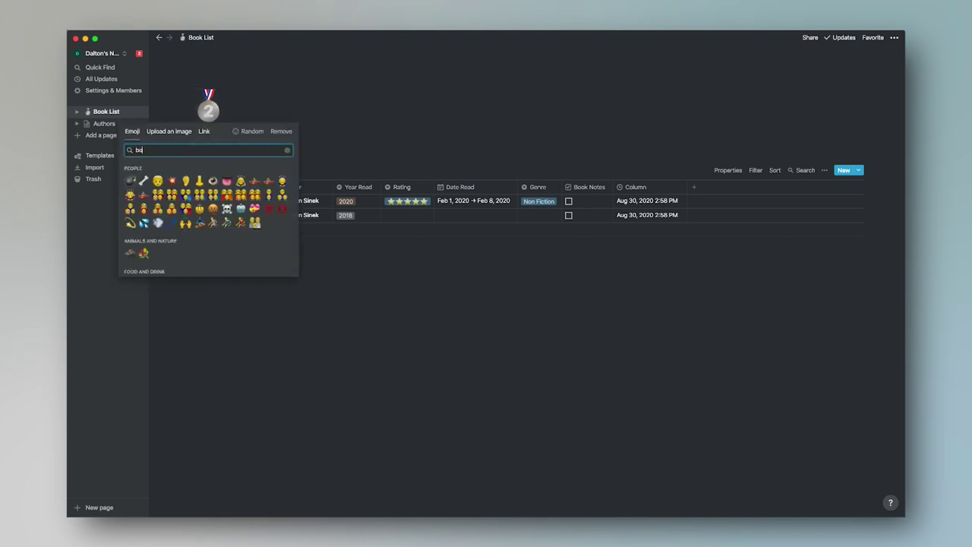
{"action": "type", "text": "book"}
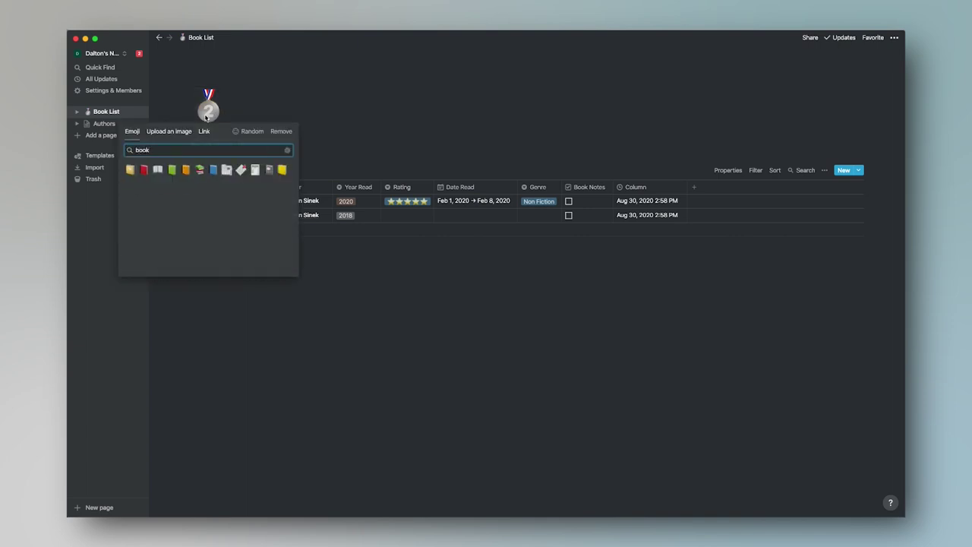
{"action": "left_click", "coordinate": [199, 169]}
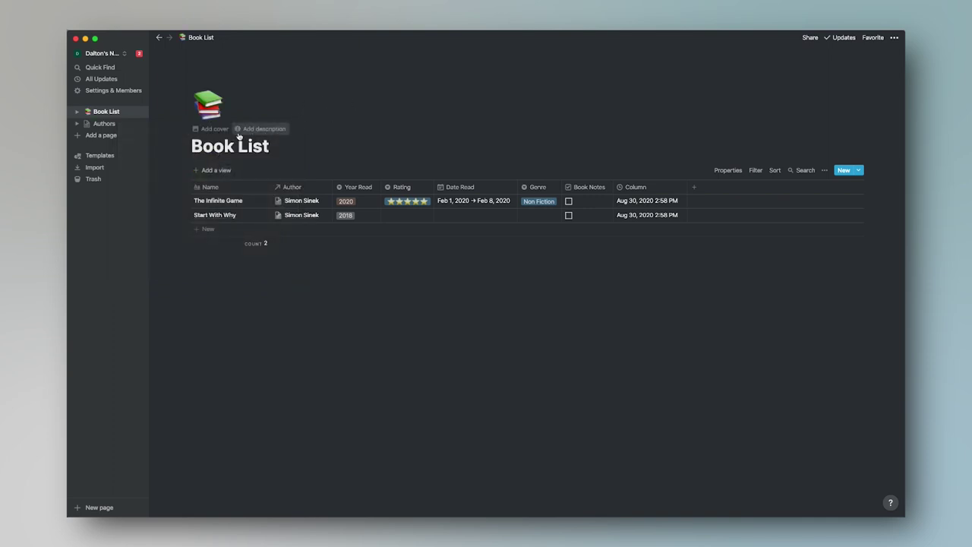
Add a gradient cover to the Book List page, reposition it to show its green area, and save the position.
{"action": "left_click", "coordinate": [215, 129]}
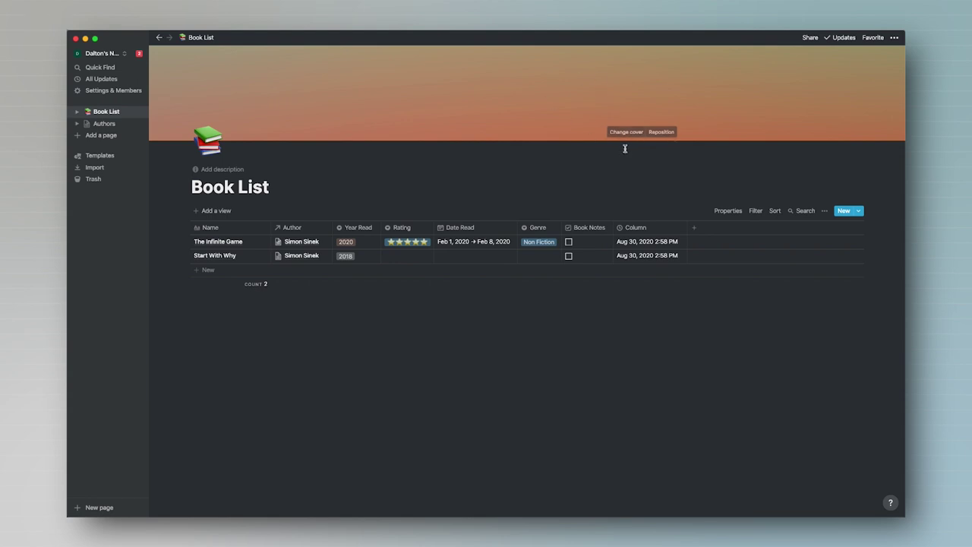
{"action": "left_click", "coordinate": [666, 131]}
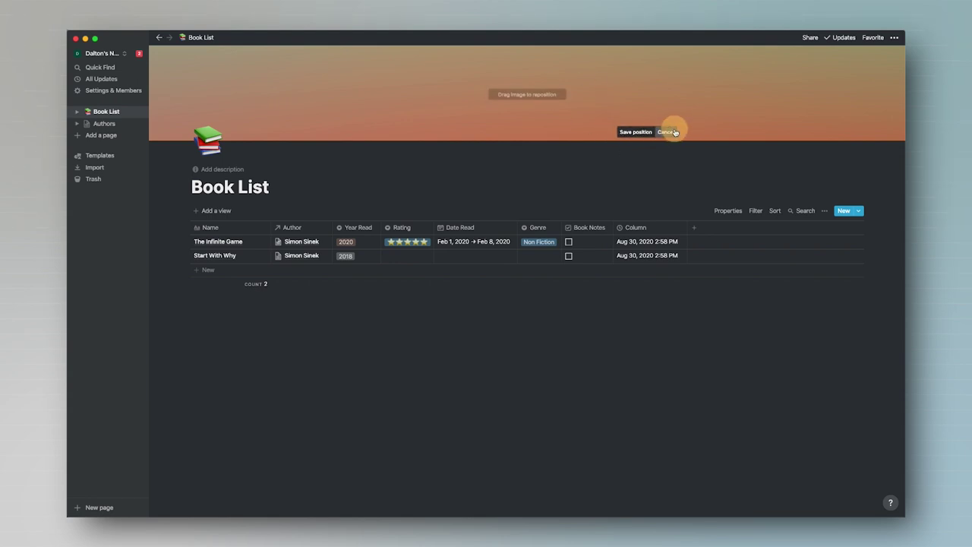
{"action": "left_click_drag", "start_coordinate": [619, 85], "coordinate": [582, 327]}
{"action": "left_click", "coordinate": [639, 385]}
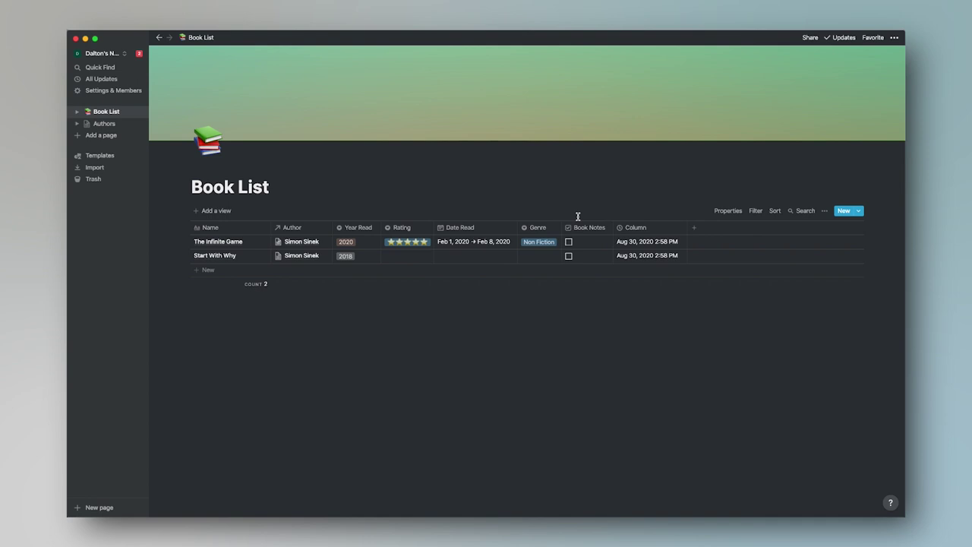
Create a Table view named All Books and place the Year Read column ahead of the Author column.
{"action": "left_click", "coordinate": [228, 213]}
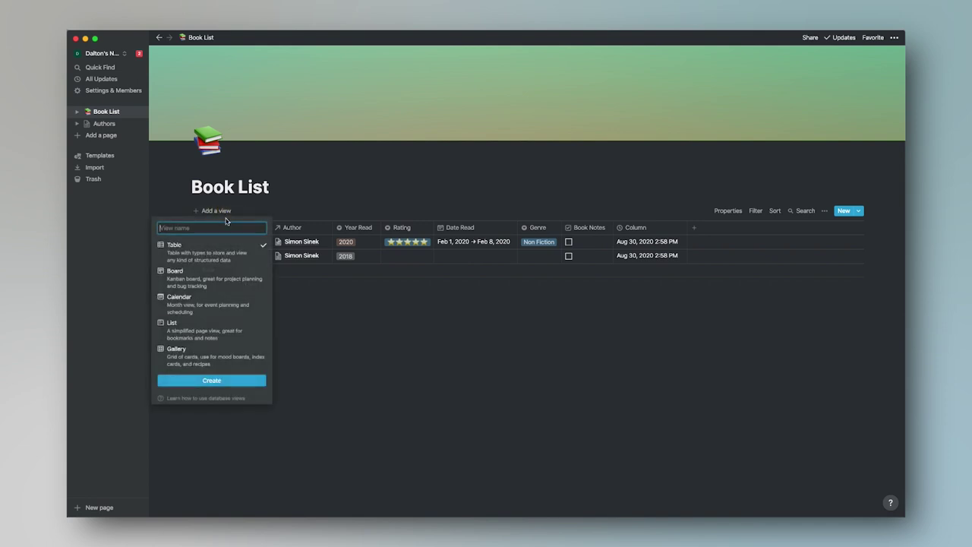
{"action": "type", "text": "All Books"}
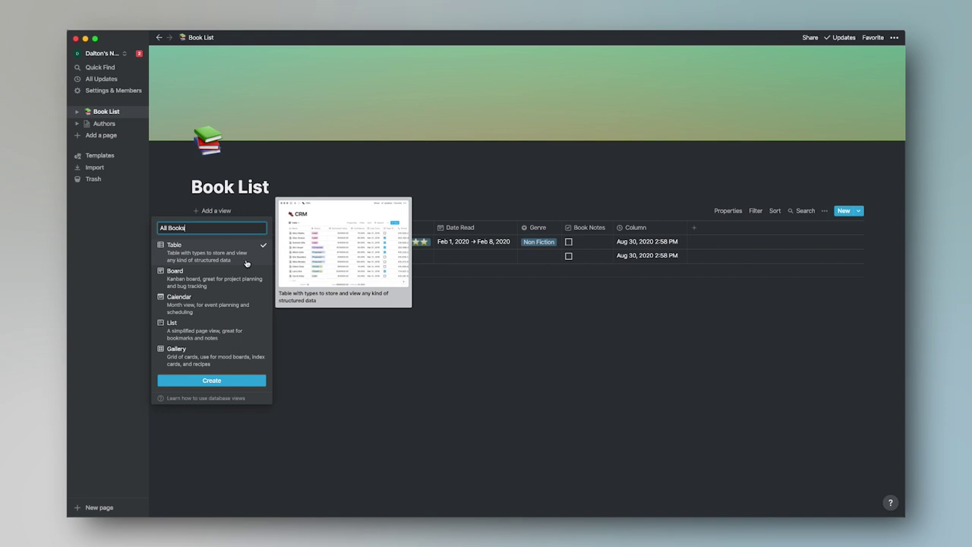
{"action": "mouse_move", "coordinate": [231, 261]}
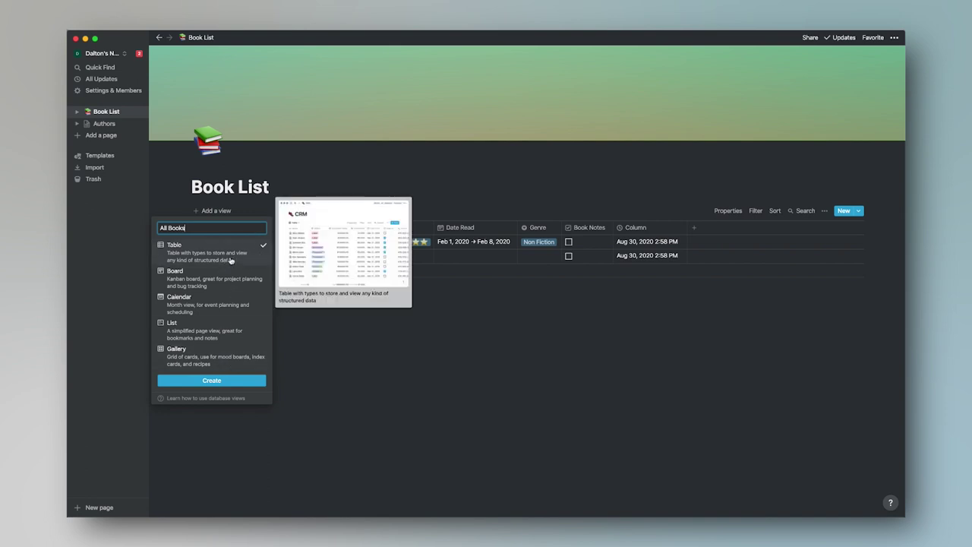
{"action": "left_click", "coordinate": [213, 379]}
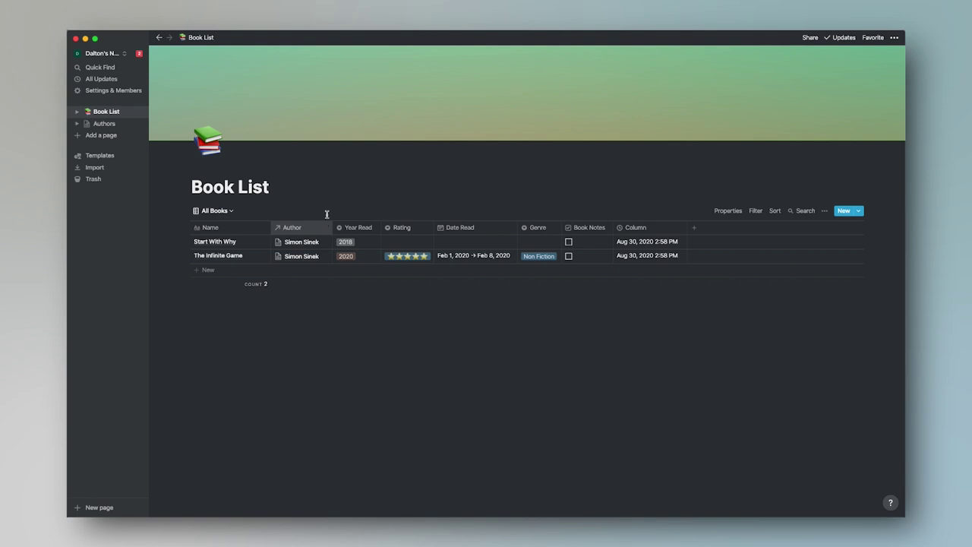
{"action": "mouse_move", "coordinate": [314, 232]}
{"action": "left_mouse_down"}
{"action": "mouse_move", "coordinate": [686, 246]}
{"action": "mouse_move", "coordinate": [672, 235]}
{"action": "mouse_move", "coordinate": [326, 232]}
{"action": "left_mouse_up"}
{"action": "left_click_drag", "start_coordinate": [585, 227], "coordinate": [622, 225]}
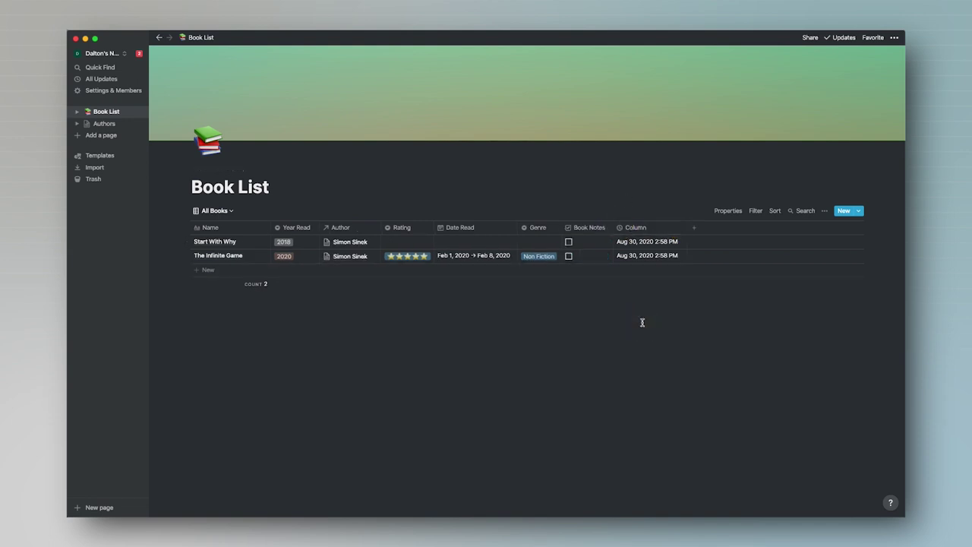
Sort the All Books view by Author in ascending order.
{"action": "left_click", "coordinate": [775, 213]}
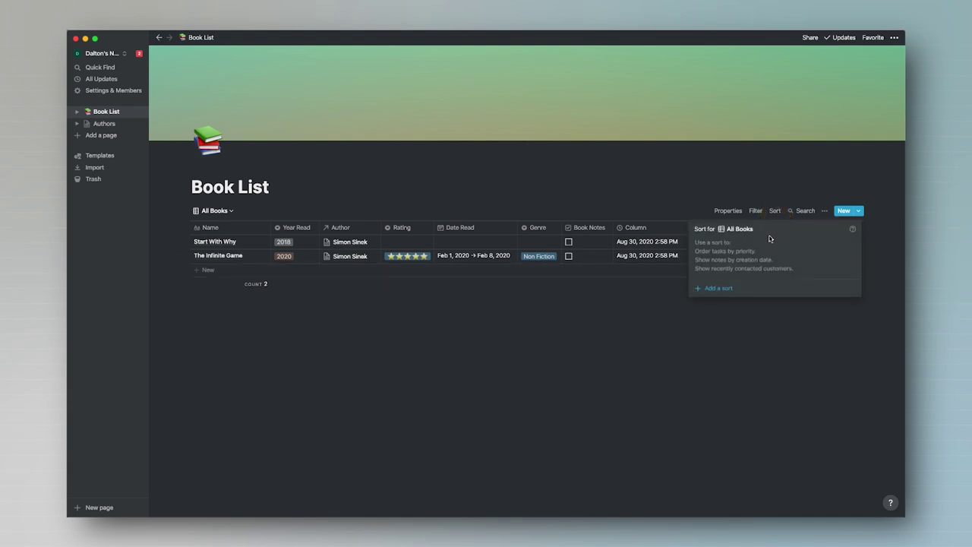
{"action": "left_click", "coordinate": [716, 288]}
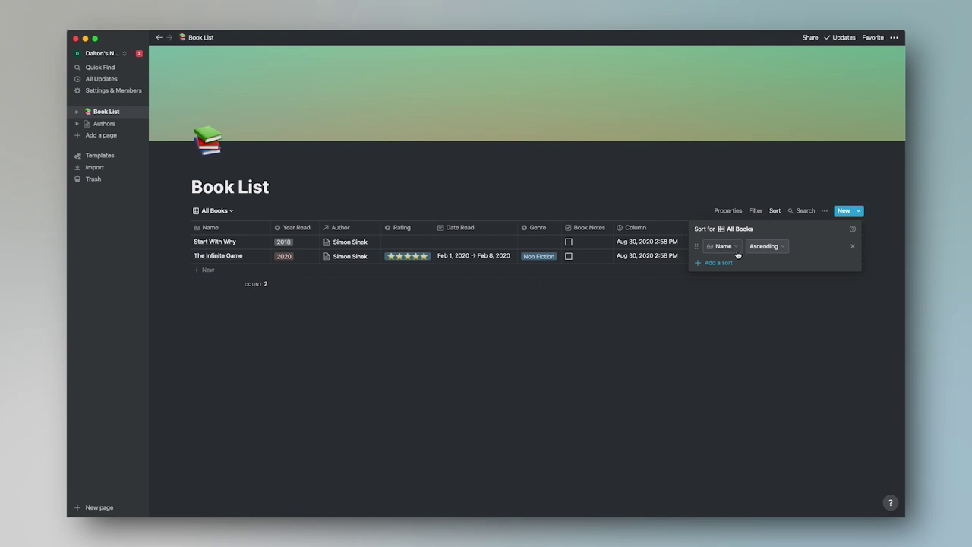
{"action": "left_click", "coordinate": [731, 249]}
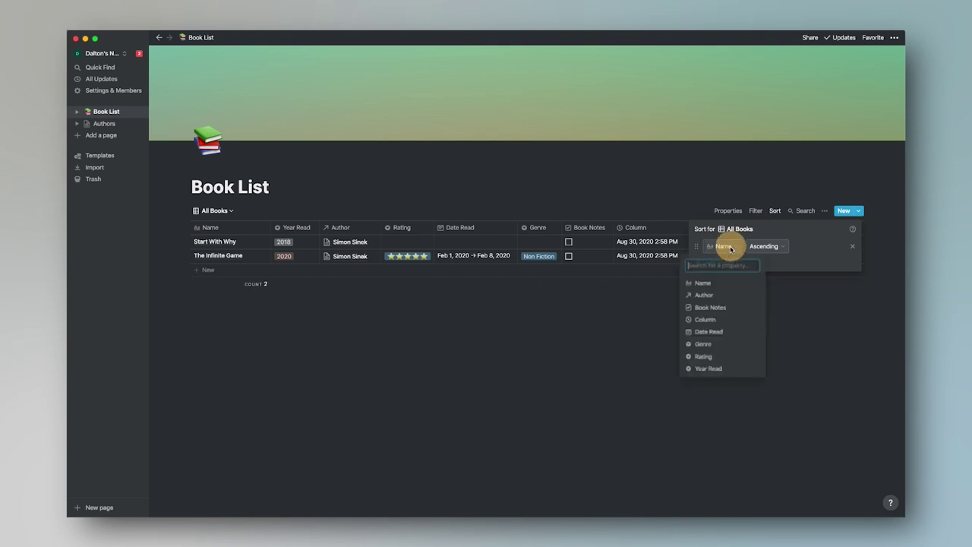
{"action": "left_click", "coordinate": [729, 293]}
{"action": "left_click", "coordinate": [781, 324]}
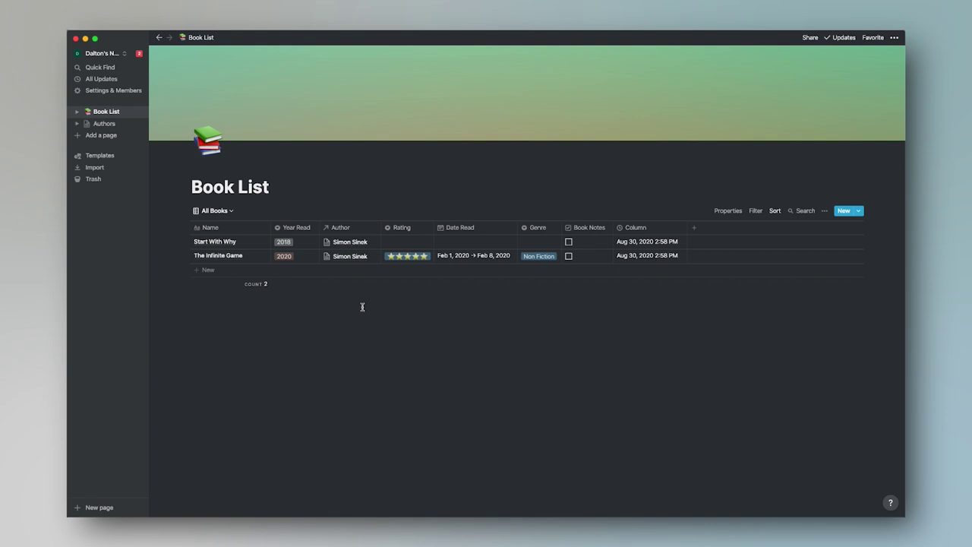
{"action": "left_click", "coordinate": [774, 211]}
{"action": "left_click", "coordinate": [755, 211]}
{"action": "left_click", "coordinate": [755, 210]}
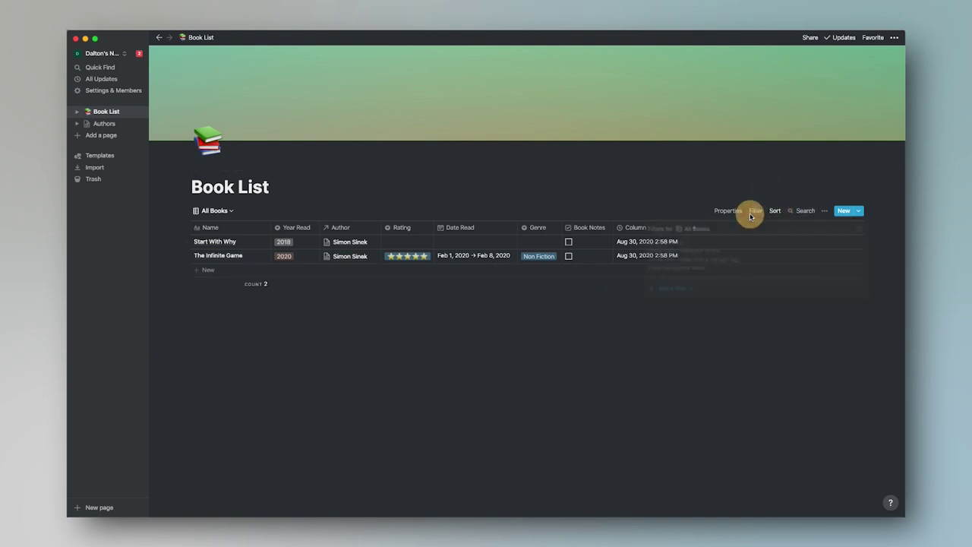
{"action": "left_click", "coordinate": [674, 173]}
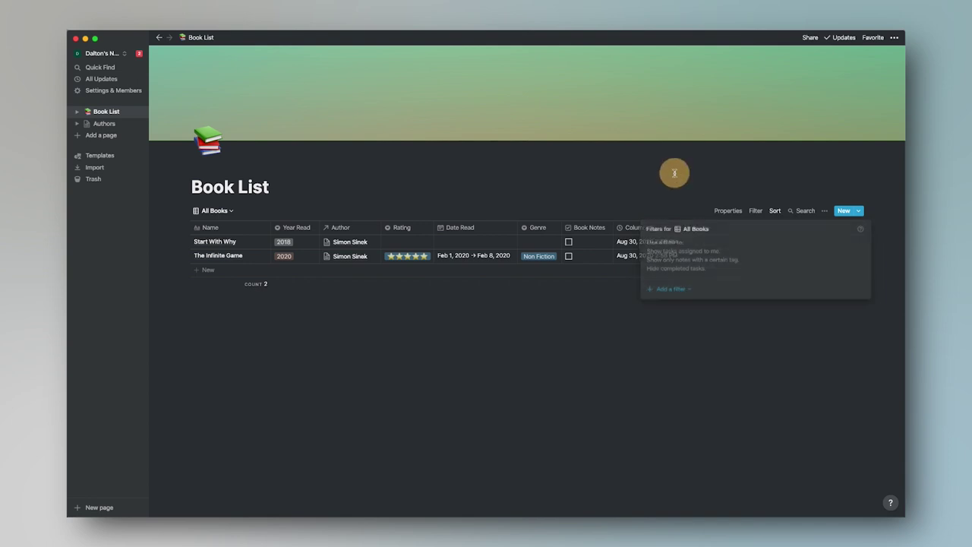
Delete the Default view of the Book List.
{"action": "left_click", "coordinate": [230, 212]}
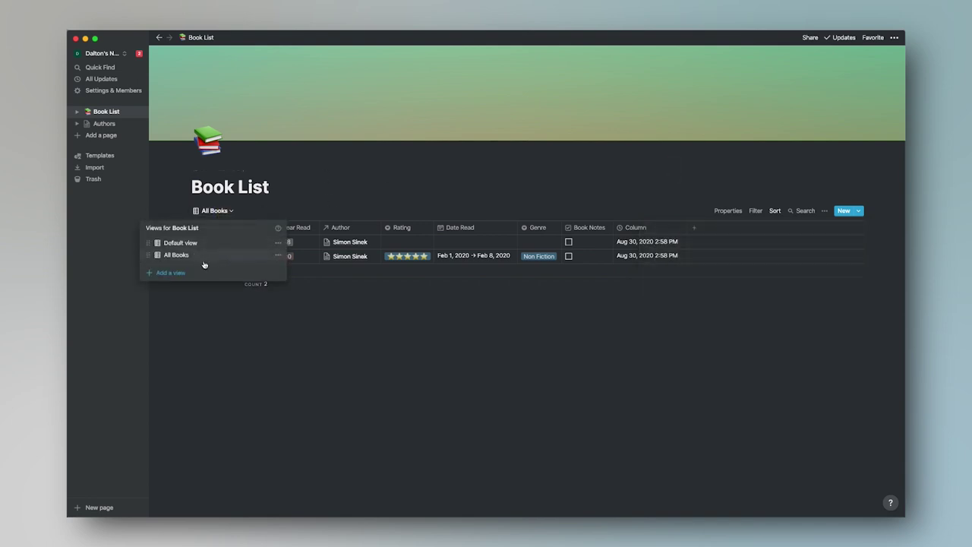
{"action": "left_click", "coordinate": [278, 242]}
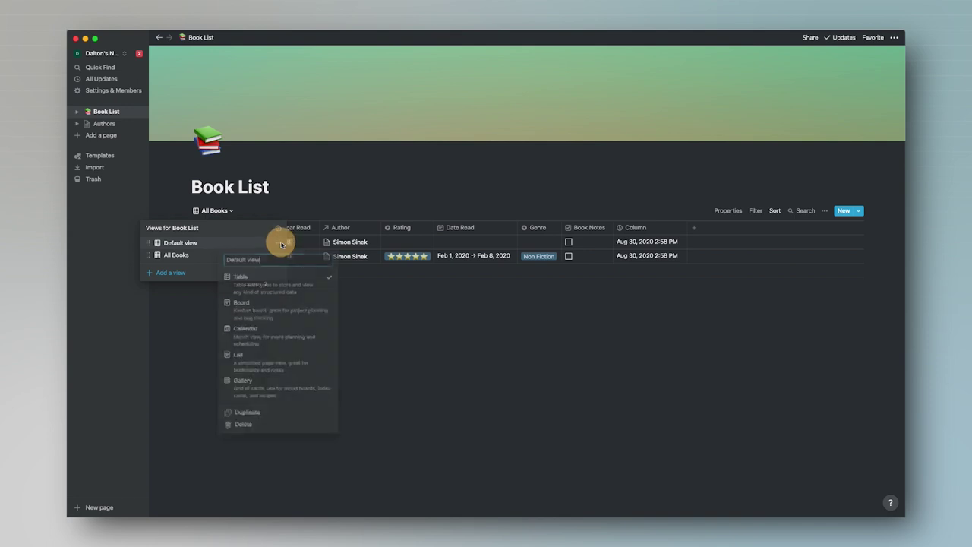
{"action": "left_click", "coordinate": [255, 428]}
{"action": "left_click", "coordinate": [473, 278]}
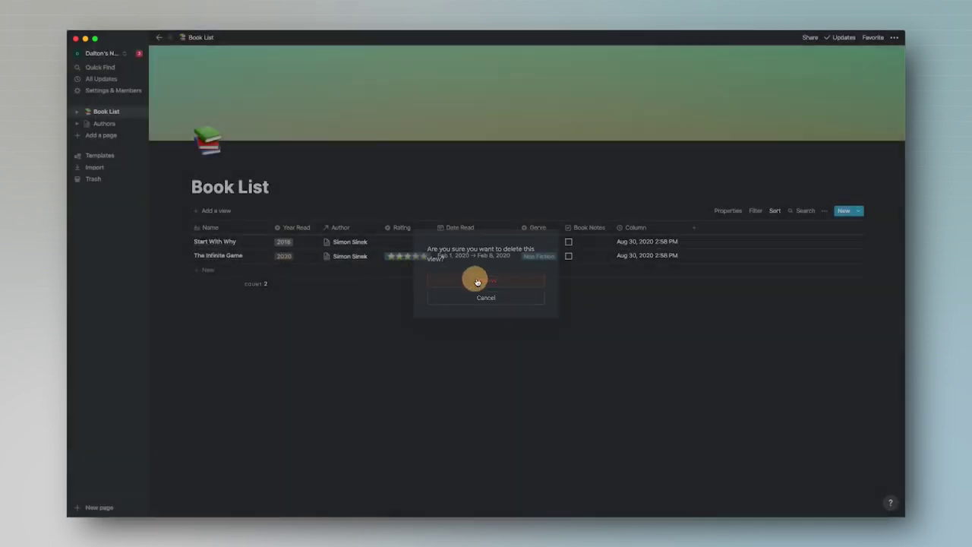
Create a Table view named Reading Now... in the Book List.
{"action": "left_click", "coordinate": [226, 211]}
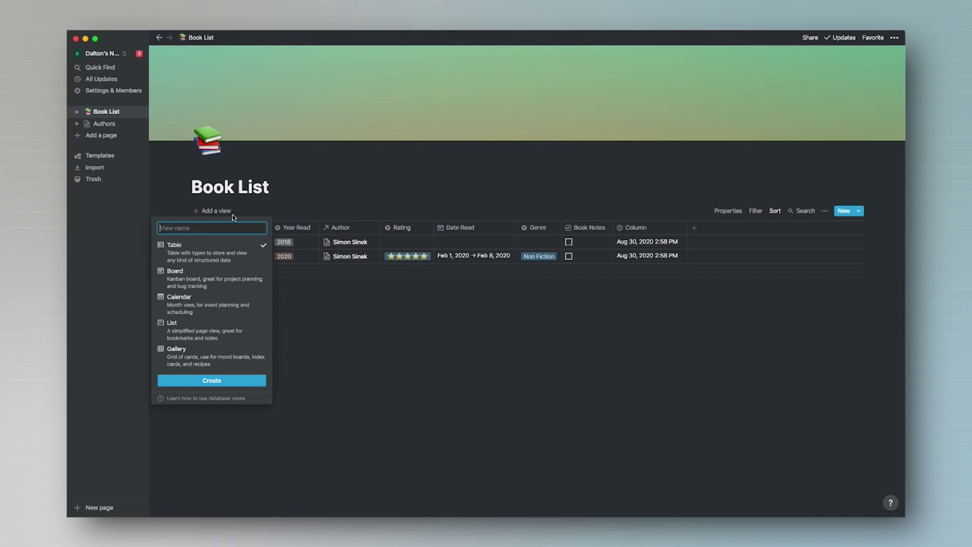
{"action": "type", "text": "Reading Now..."}
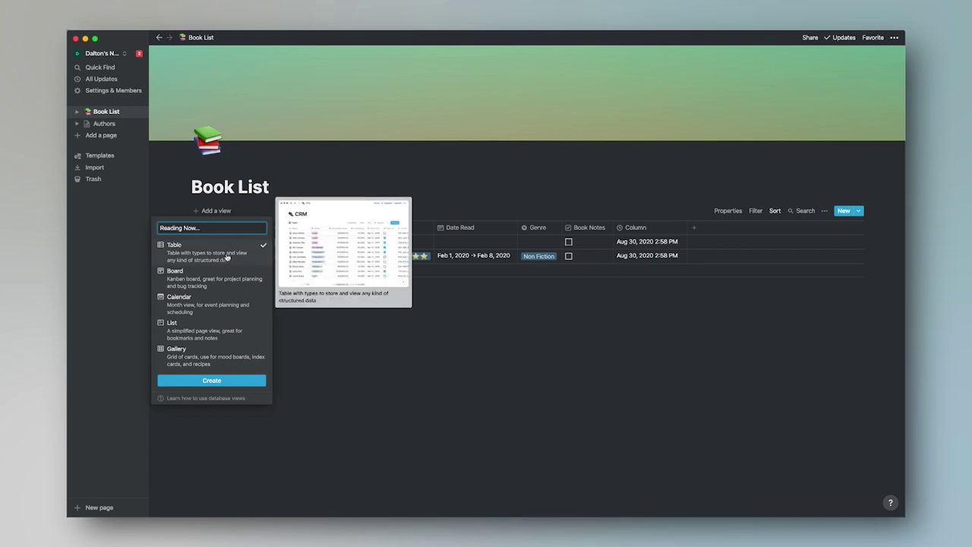
{"action": "left_click", "coordinate": [226, 380]}
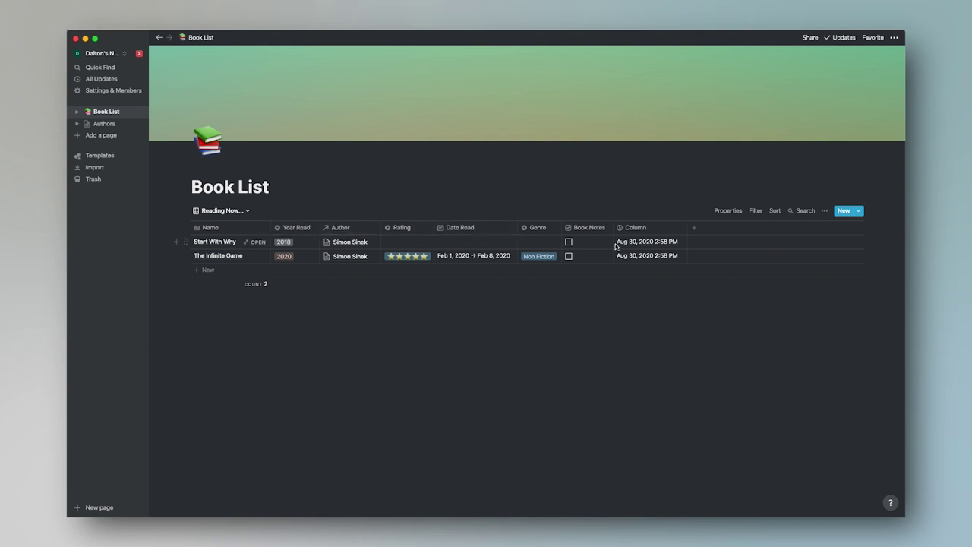
Filter the Reading Now... view to books whose Rating is empty.
{"action": "left_click", "coordinate": [756, 210]}
{"action": "left_click", "coordinate": [590, 317]}
{"action": "left_click", "coordinate": [760, 212]}
{"action": "left_click", "coordinate": [689, 291]}
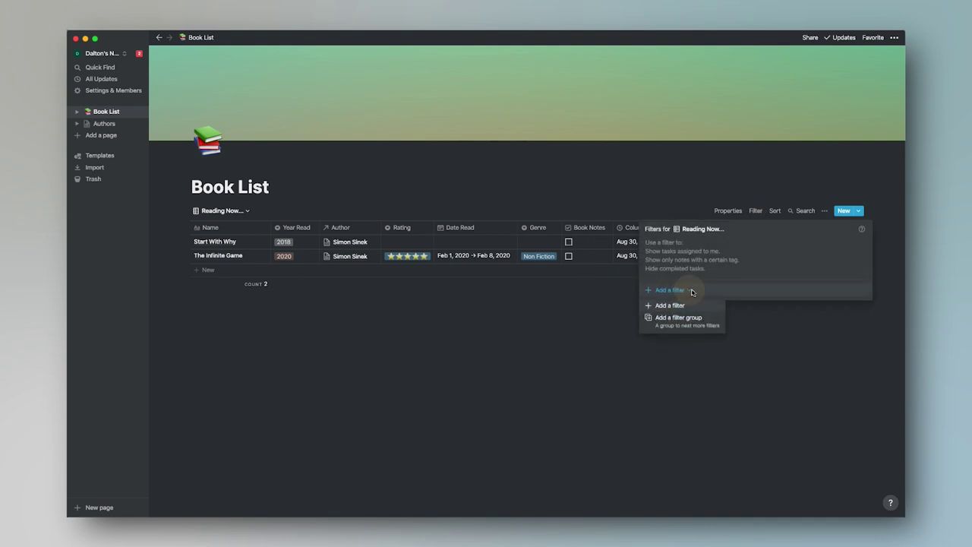
{"action": "left_click", "coordinate": [681, 306]}
{"action": "left_click", "coordinate": [683, 248]}
{"action": "left_click", "coordinate": [694, 357]}
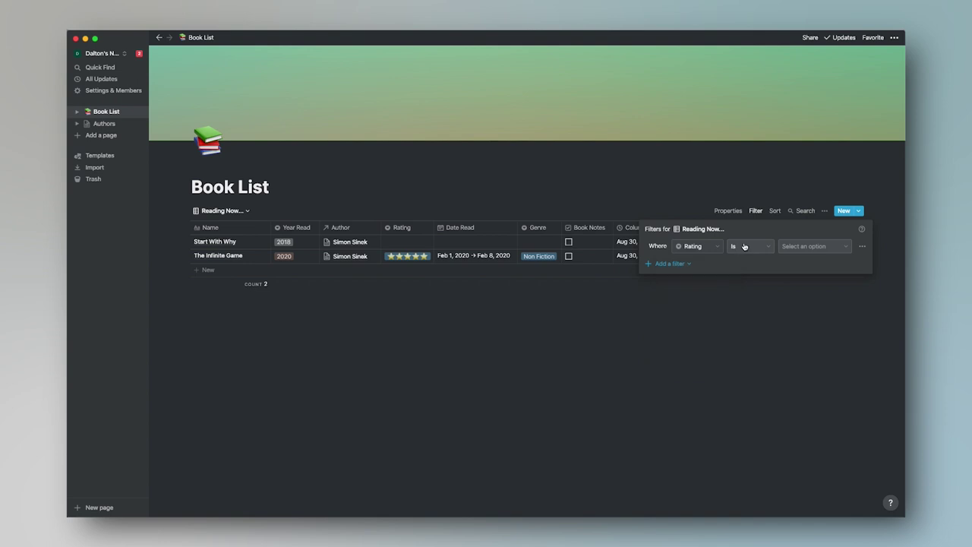
{"action": "left_click", "coordinate": [748, 246]}
{"action": "left_click", "coordinate": [804, 245]}
{"action": "left_click", "coordinate": [803, 245]}
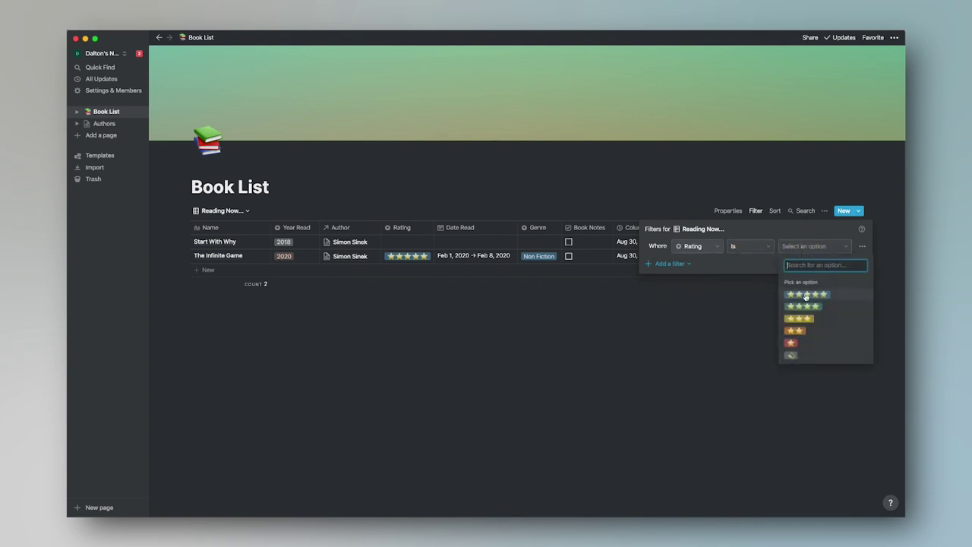
{"action": "left_click", "coordinate": [751, 245]}
{"action": "left_click", "coordinate": [751, 245]}
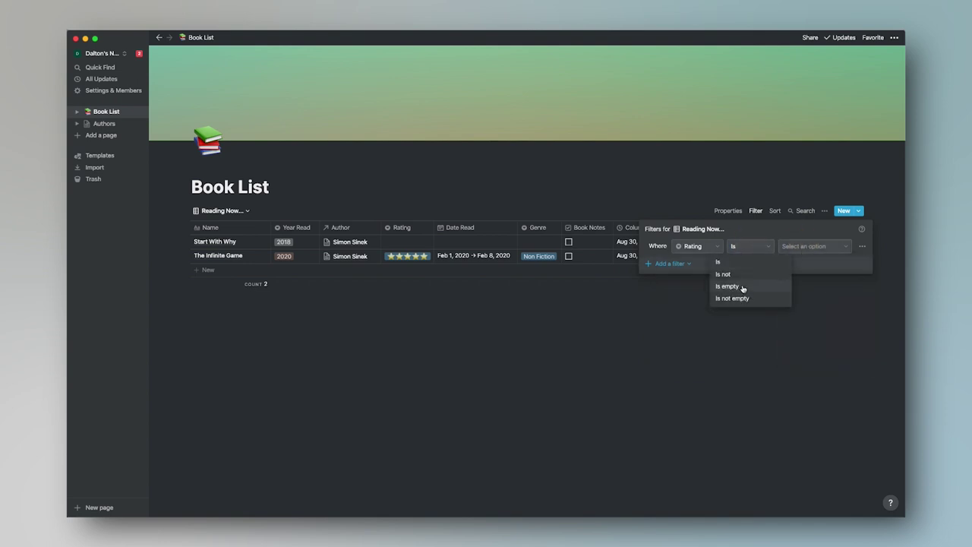
{"action": "left_click", "coordinate": [741, 287]}
{"action": "left_click", "coordinate": [643, 325]}
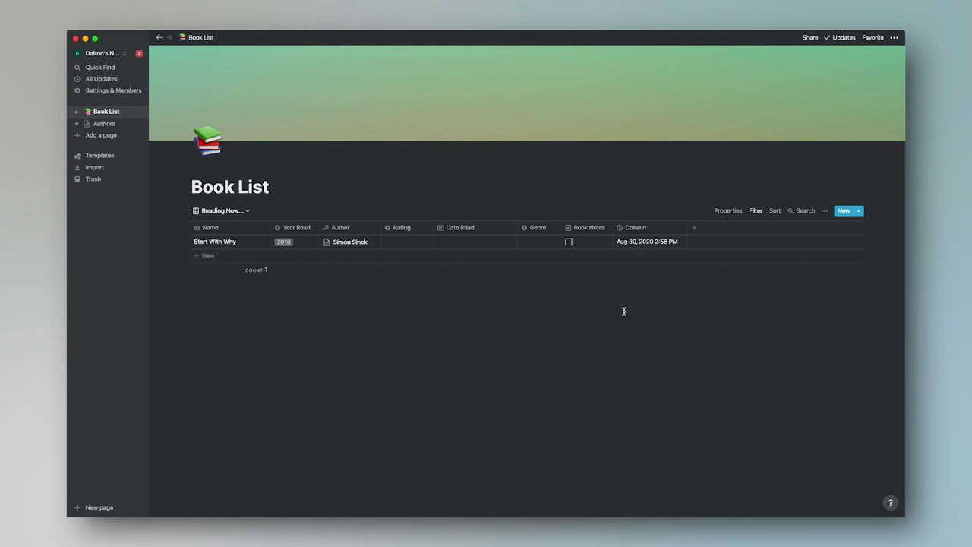
Sort the Reading Now... view by Name in ascending order.
{"action": "left_click", "coordinate": [774, 211]}
{"action": "left_click", "coordinate": [719, 289]}
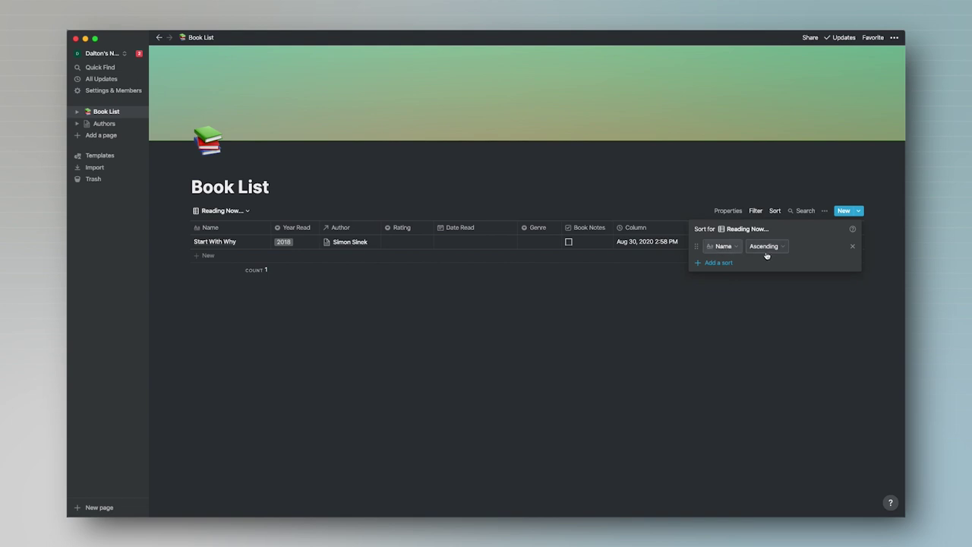
{"action": "left_click", "coordinate": [722, 298]}
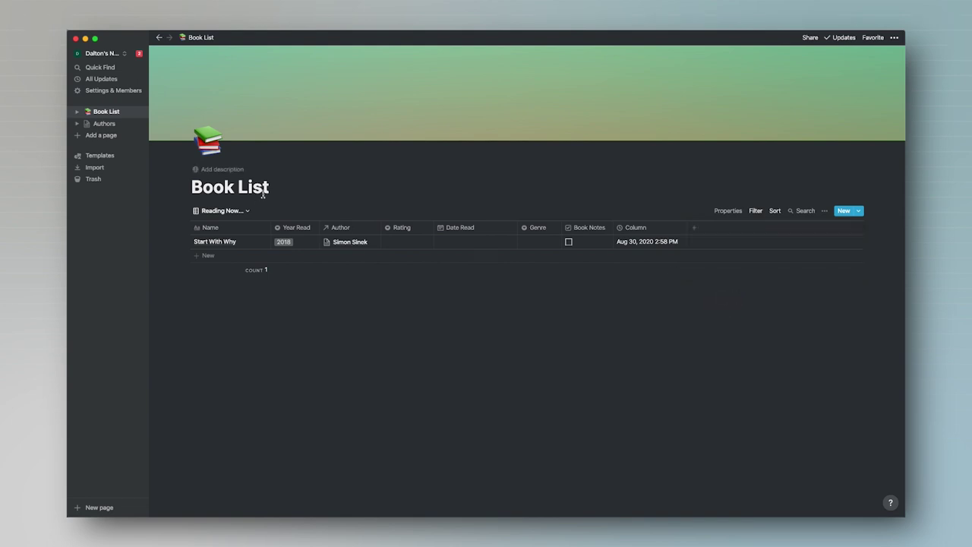
Set the Date Read of Start With Why to Aug 23, 2020.
{"action": "left_click", "coordinate": [479, 240]}
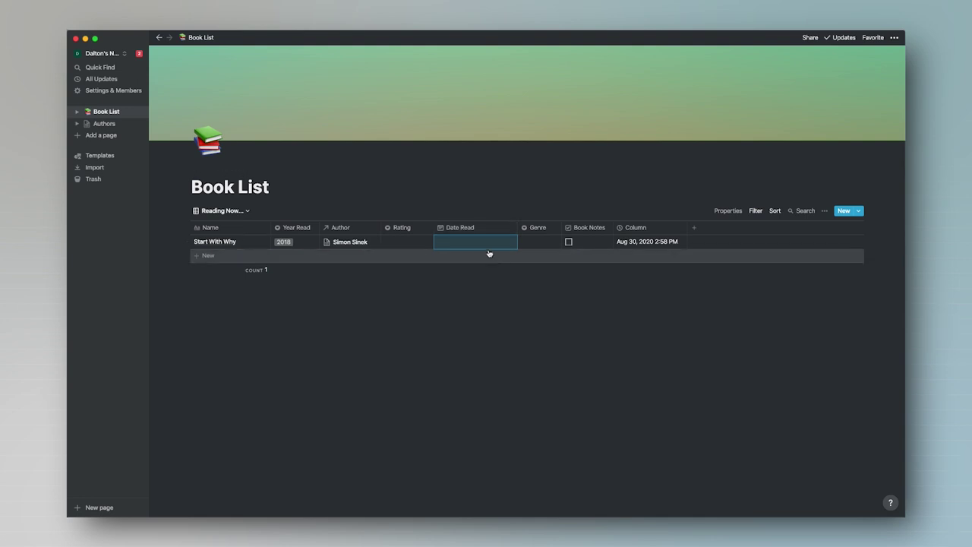
{"action": "left_click", "coordinate": [481, 244]}
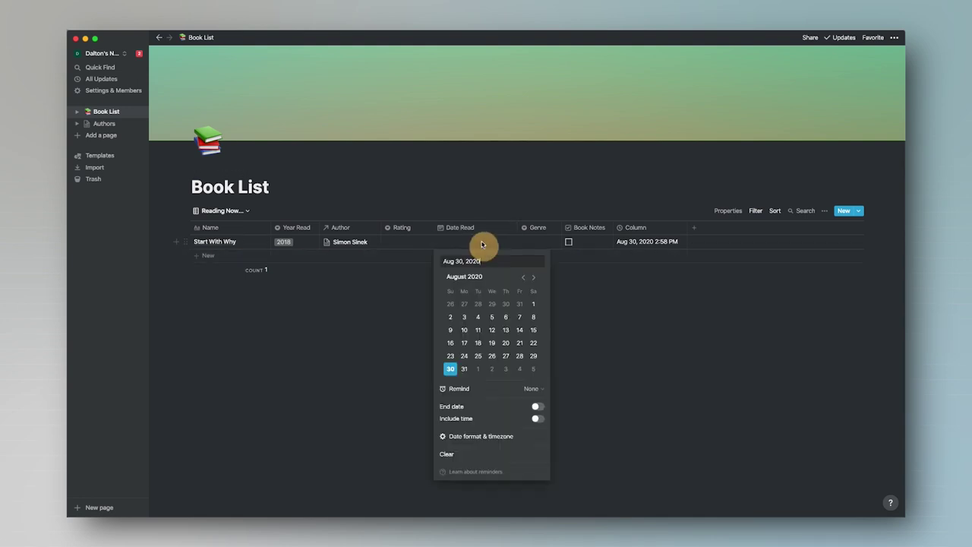
{"action": "left_click", "coordinate": [450, 355]}
{"action": "left_click", "coordinate": [678, 315]}
{"action": "left_click", "coordinate": [495, 270]}
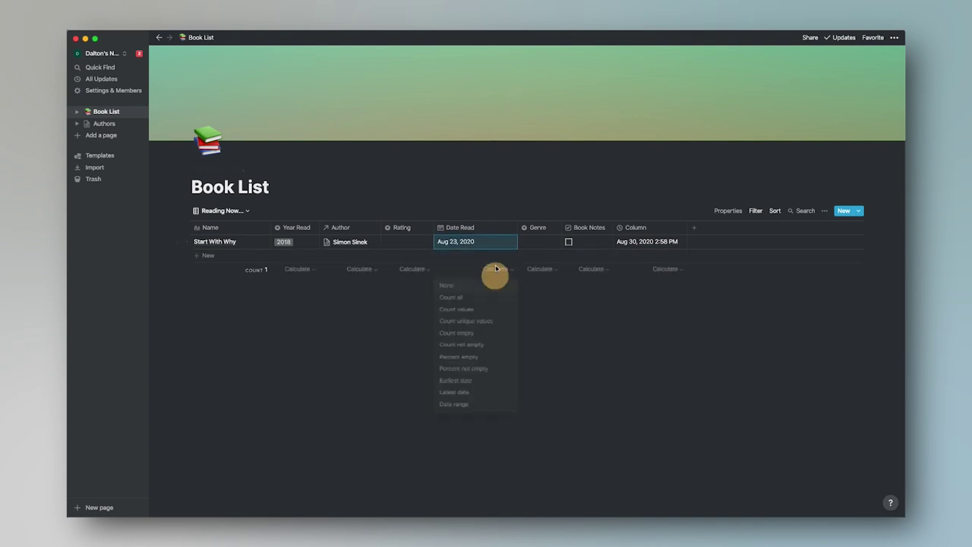
{"action": "left_click", "coordinate": [487, 205]}
{"action": "left_click", "coordinate": [488, 321]}
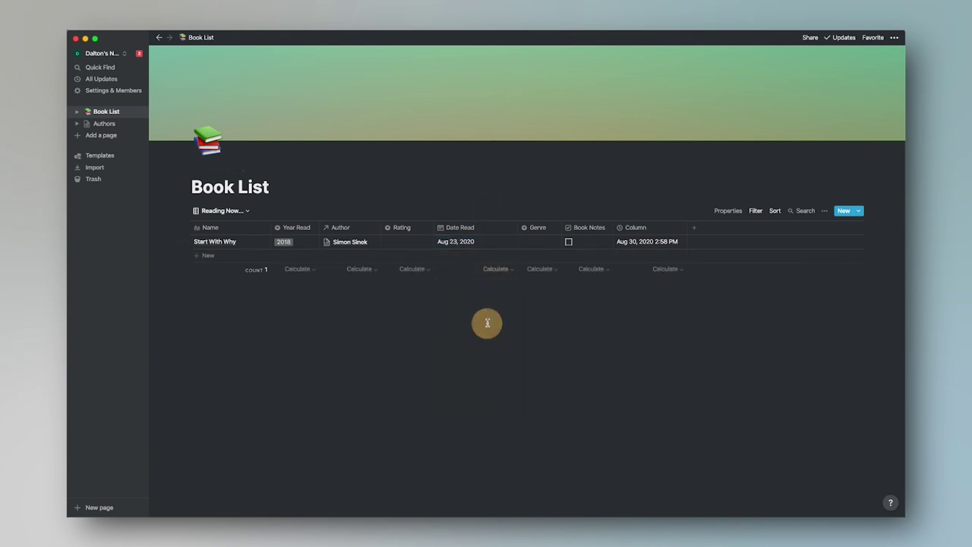
Add a second And condition to the Reading Now... filter requiring that Date Read is not empty.
{"action": "left_click", "coordinate": [755, 210]}
{"action": "left_click", "coordinate": [683, 263]}
{"action": "left_click", "coordinate": [675, 276]}
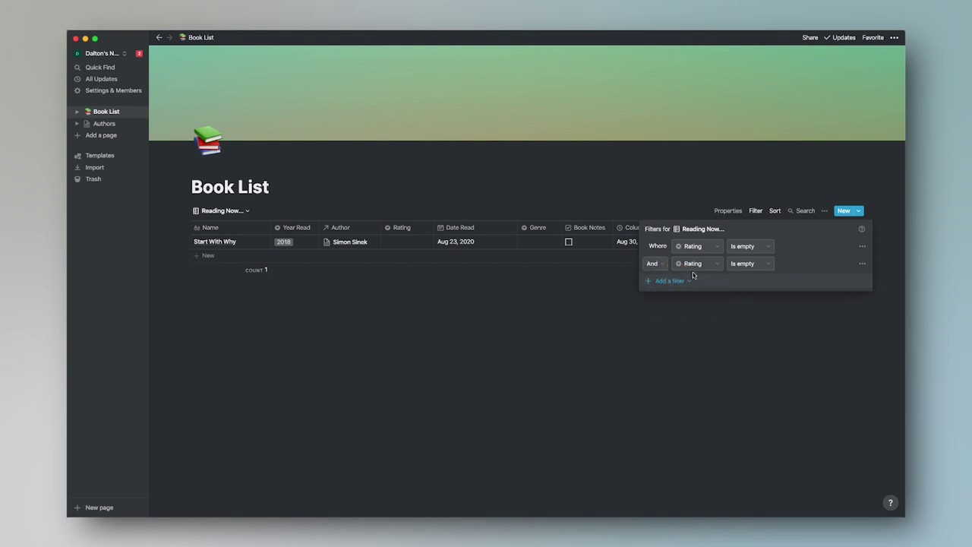
{"action": "left_click", "coordinate": [691, 262]}
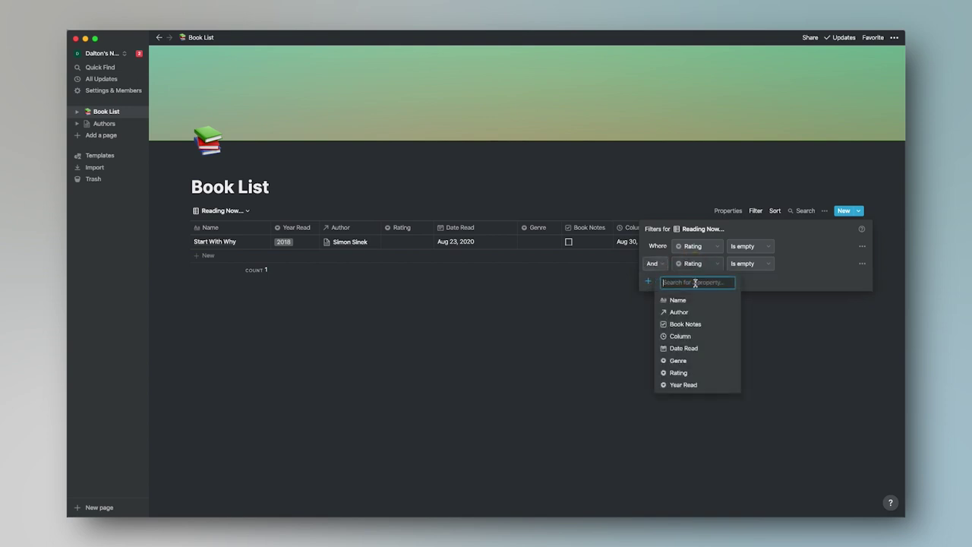
{"action": "left_click", "coordinate": [685, 348]}
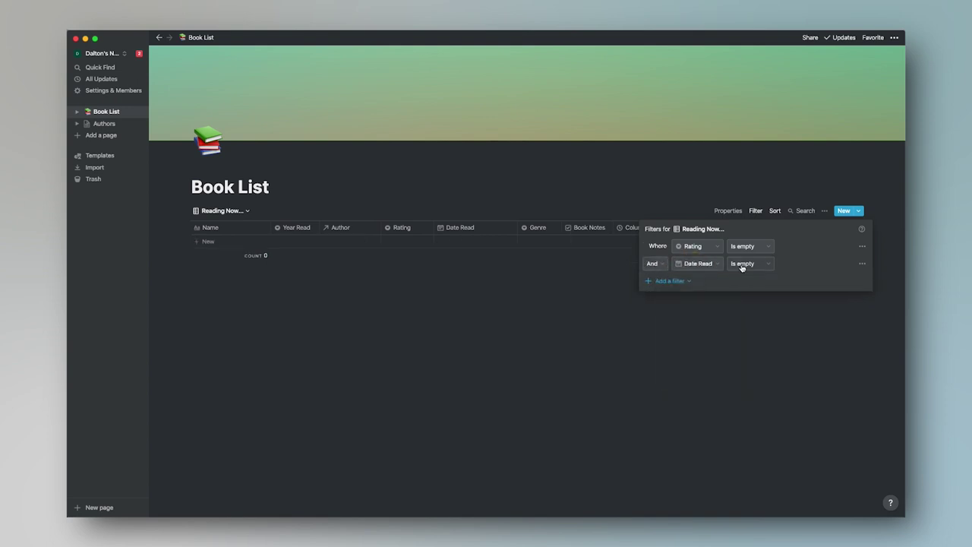
{"action": "left_click", "coordinate": [741, 264]}
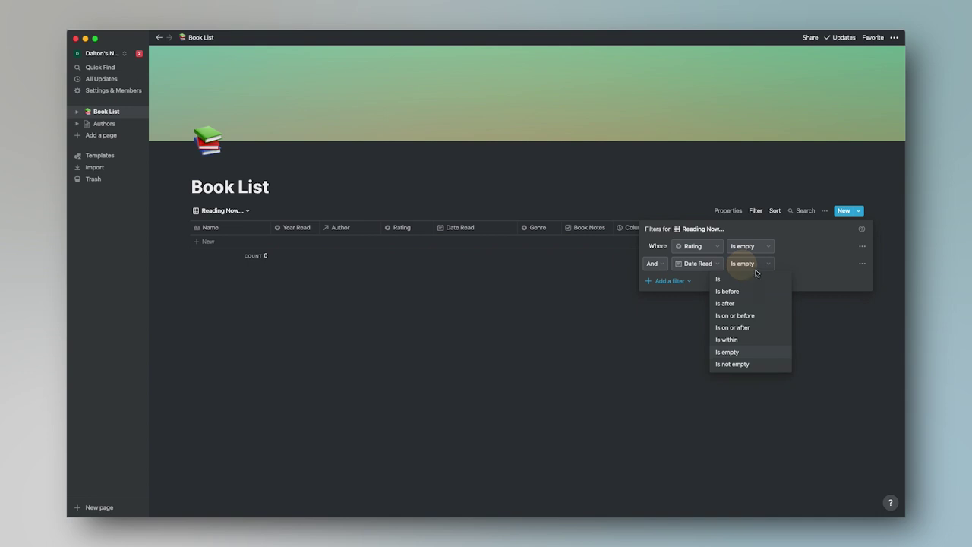
{"action": "left_click", "coordinate": [749, 363]}
{"action": "left_click", "coordinate": [651, 349]}
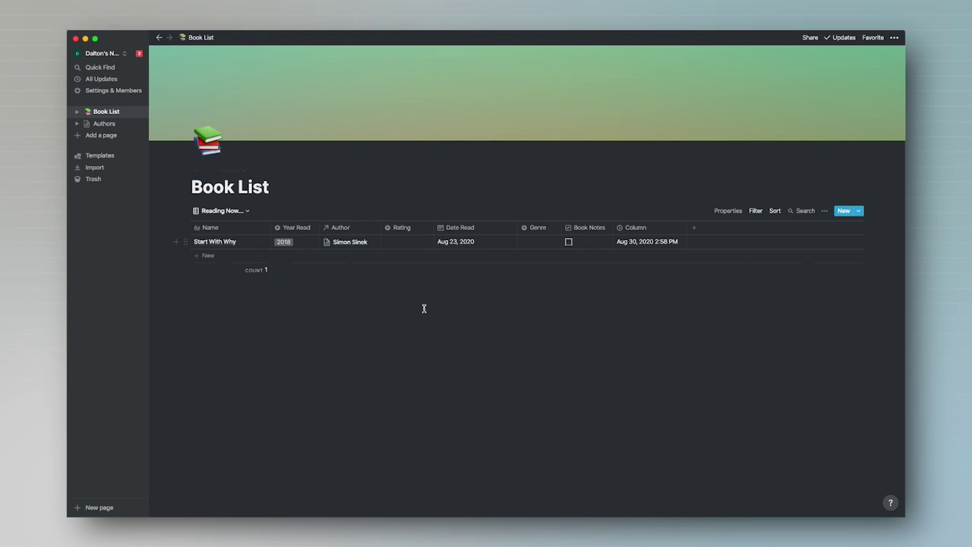
Create a Table view named To Read in the Book List.
{"action": "left_click", "coordinate": [230, 210]}
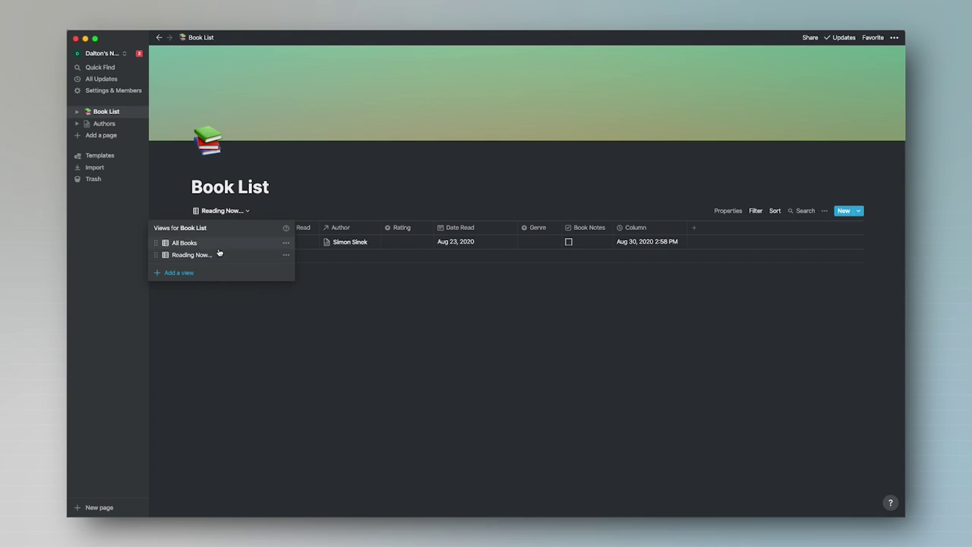
{"action": "left_click", "coordinate": [204, 273]}
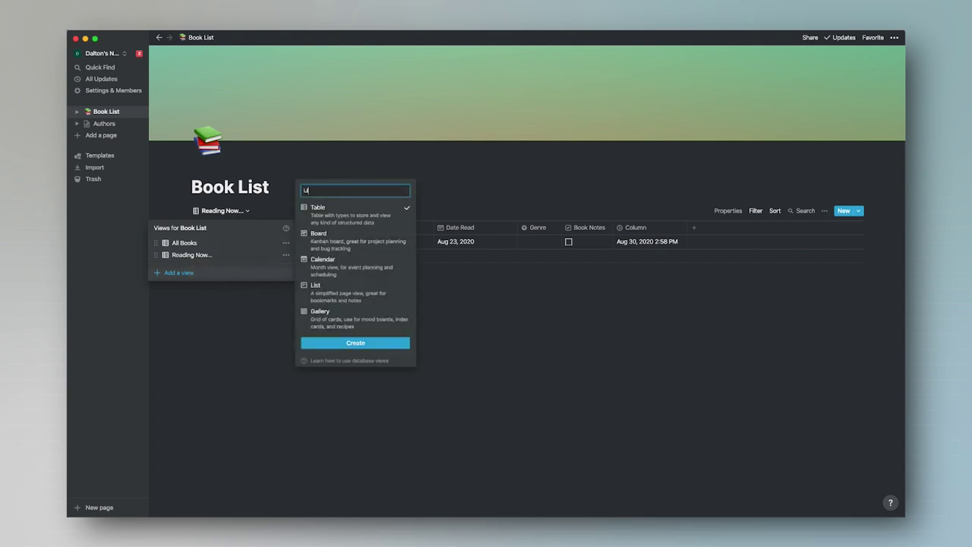
{"action": "type", "text": "To"}
{"action": "key", "text": "Return"}
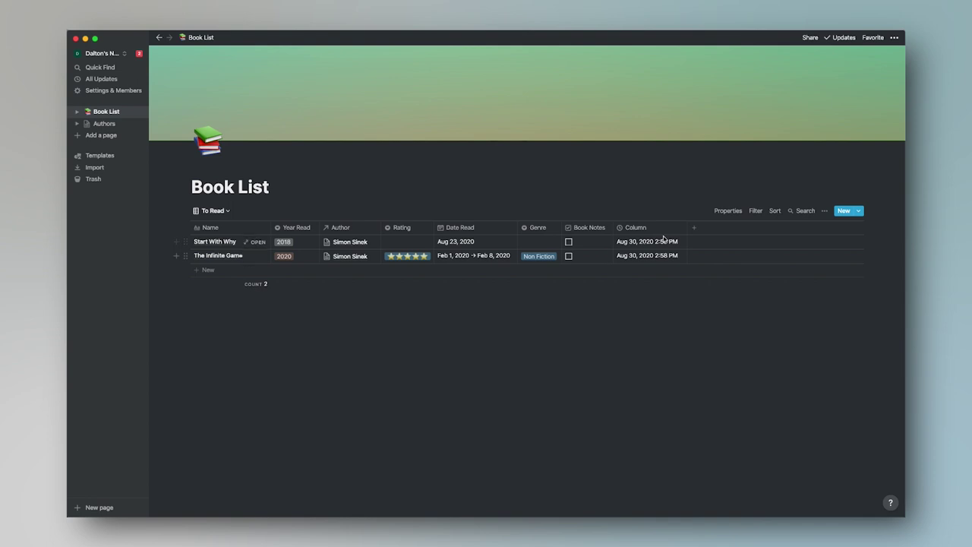
Filter the To Read view to books whose Date Read is empty.
{"action": "left_click", "coordinate": [760, 211]}
{"action": "left_click", "coordinate": [676, 291]}
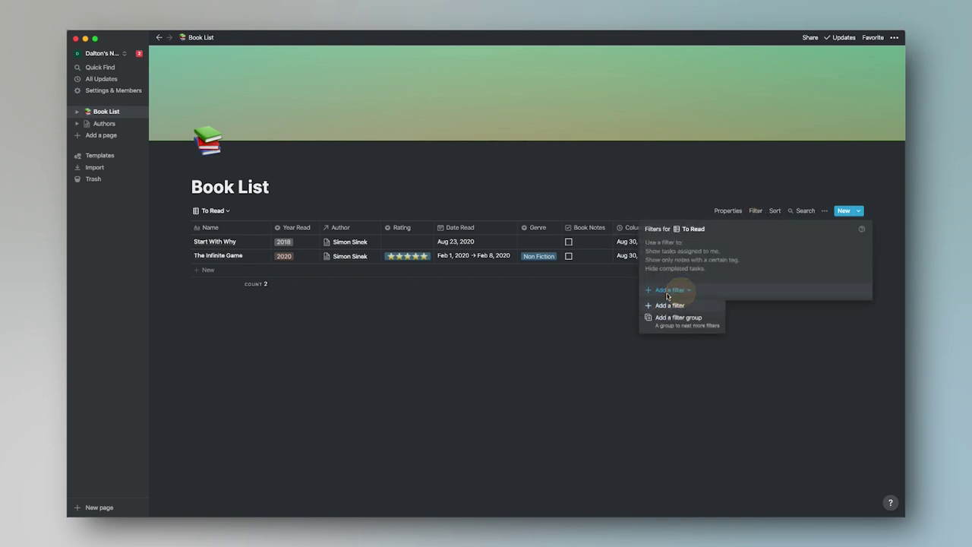
{"action": "left_click", "coordinate": [673, 306]}
{"action": "left_click", "coordinate": [691, 246]}
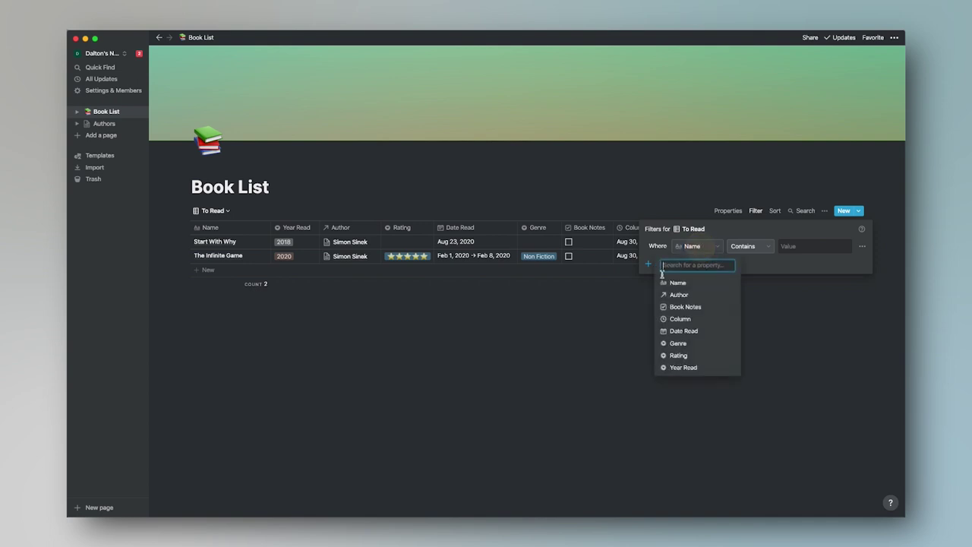
{"action": "left_click", "coordinate": [694, 331]}
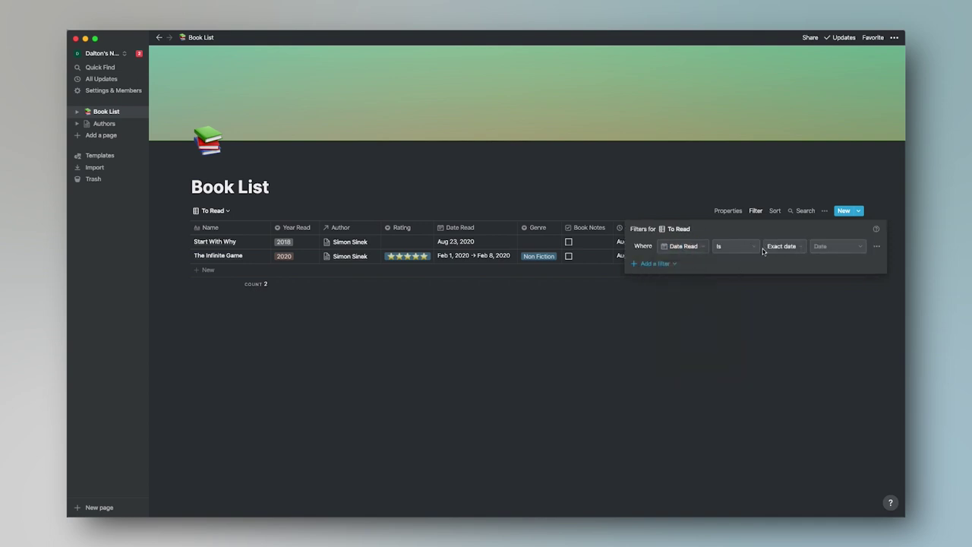
{"action": "left_click", "coordinate": [755, 252]}
{"action": "left_click", "coordinate": [742, 332]}
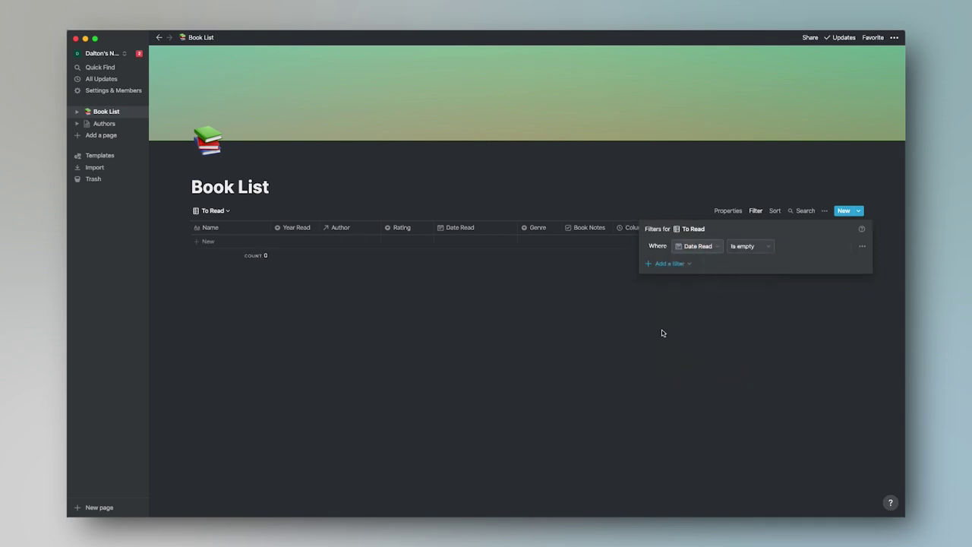
{"action": "left_click", "coordinate": [661, 331]}
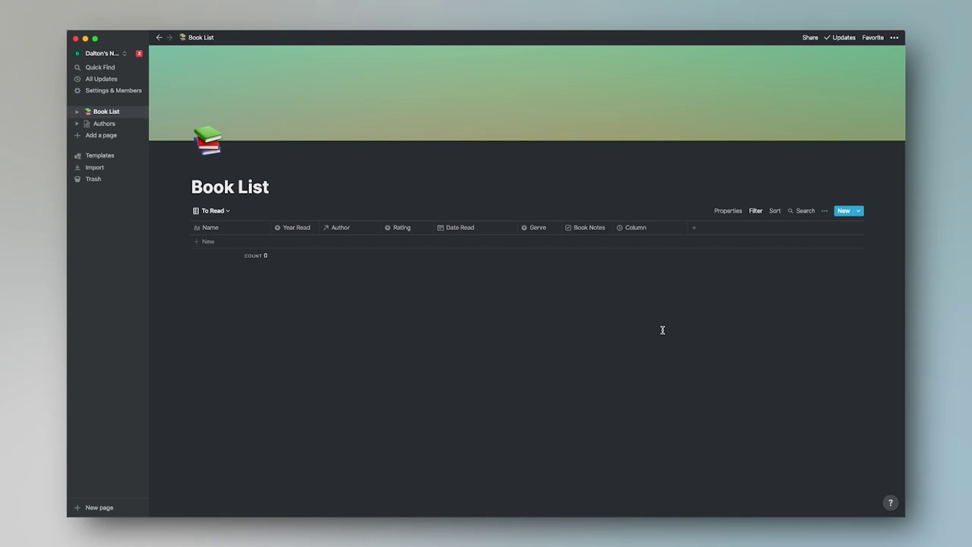
Add a book named Atomic Habits in the To Read view.
{"action": "left_click", "coordinate": [208, 241]}
{"action": "type", "text": "Atomic Habits"}
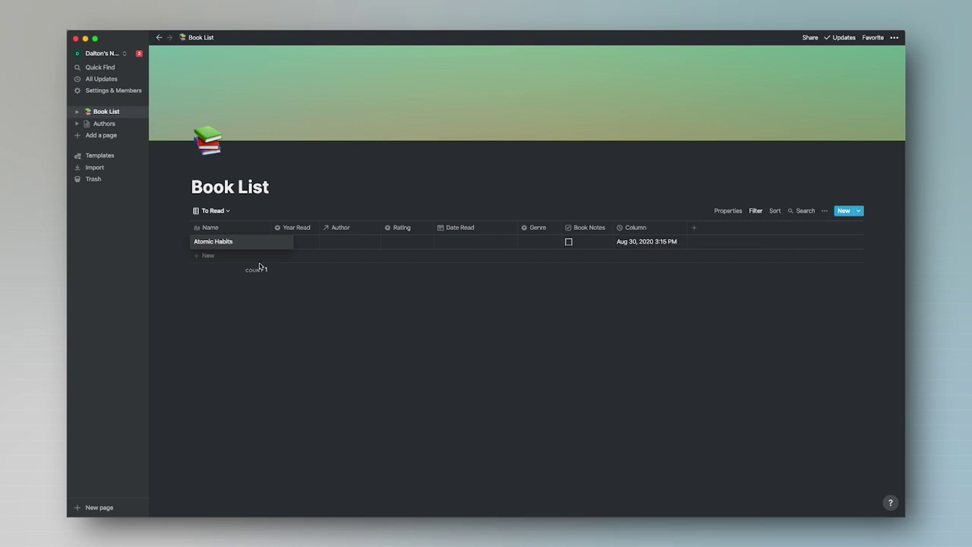
{"action": "left_click", "coordinate": [332, 288]}
Create a James Clear page in the Authors database and link it as the author of Atomic Habits.
{"action": "left_click", "coordinate": [336, 241]}
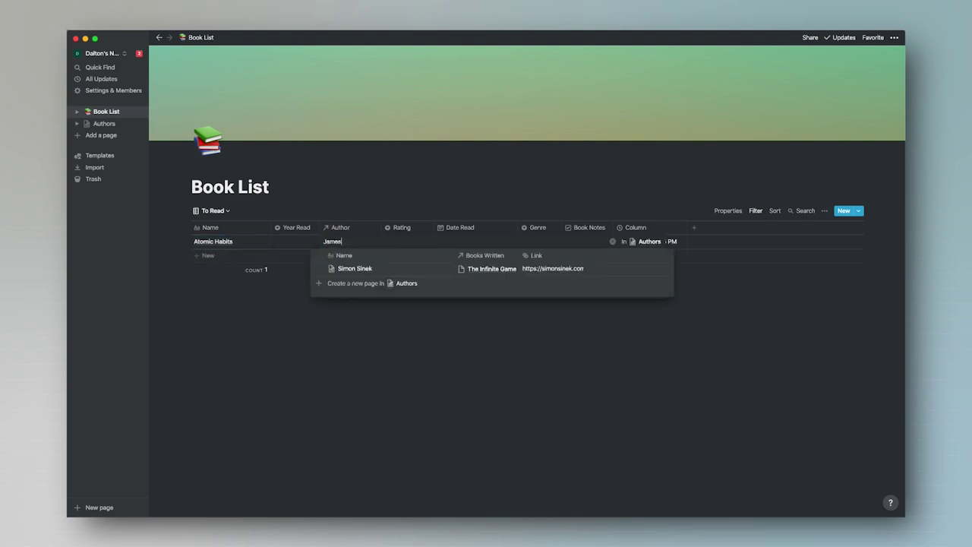
{"action": "type", "text": "James Clear"}
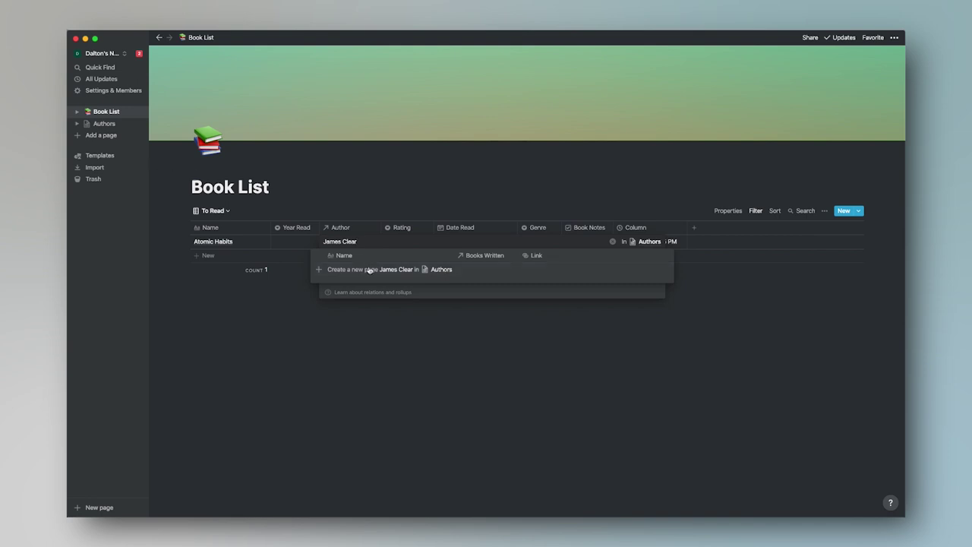
{"action": "left_click", "coordinate": [435, 274]}
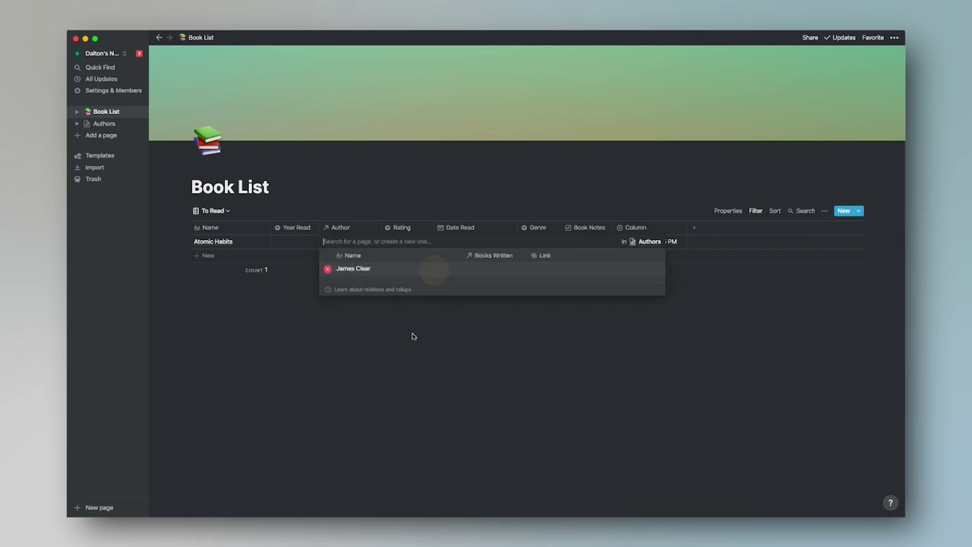
{"action": "left_click", "coordinate": [441, 353]}
{"action": "left_click", "coordinate": [391, 316]}
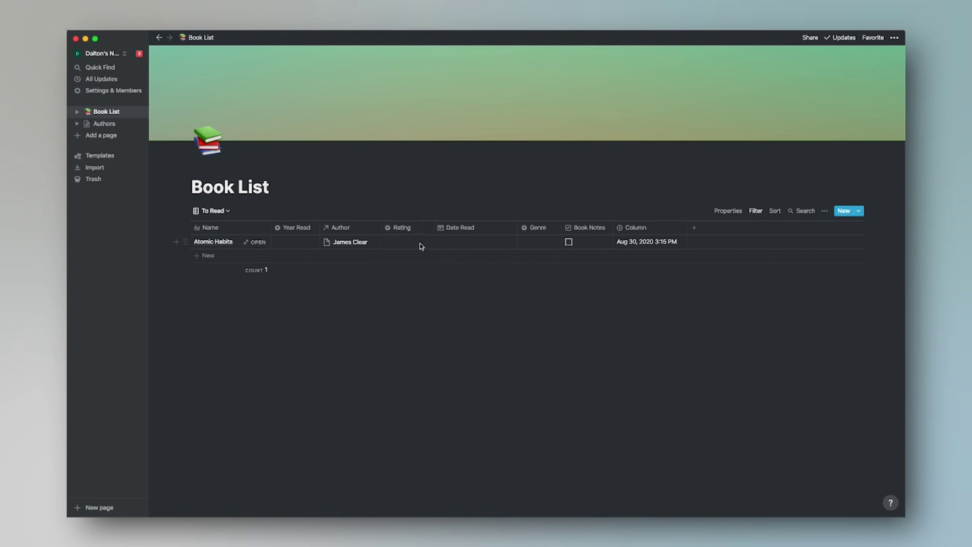
Sort the To Read view by Name in ascending order.
{"action": "left_click", "coordinate": [776, 210]}
{"action": "left_click", "coordinate": [716, 282]}
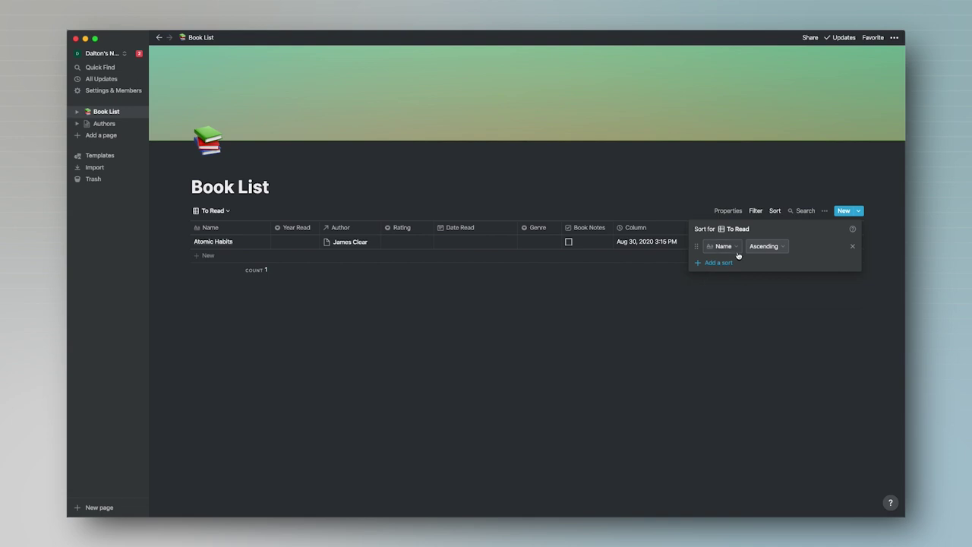
{"action": "left_click", "coordinate": [707, 321]}
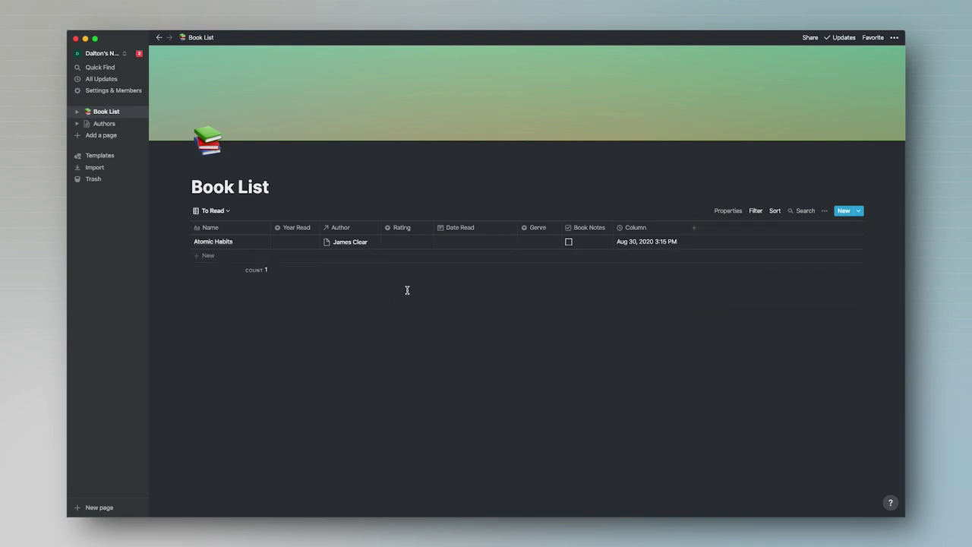
Review the books in the Reading Now... view and return to the To Read view.
{"action": "left_click", "coordinate": [228, 212]}
{"action": "left_click", "coordinate": [224, 253]}
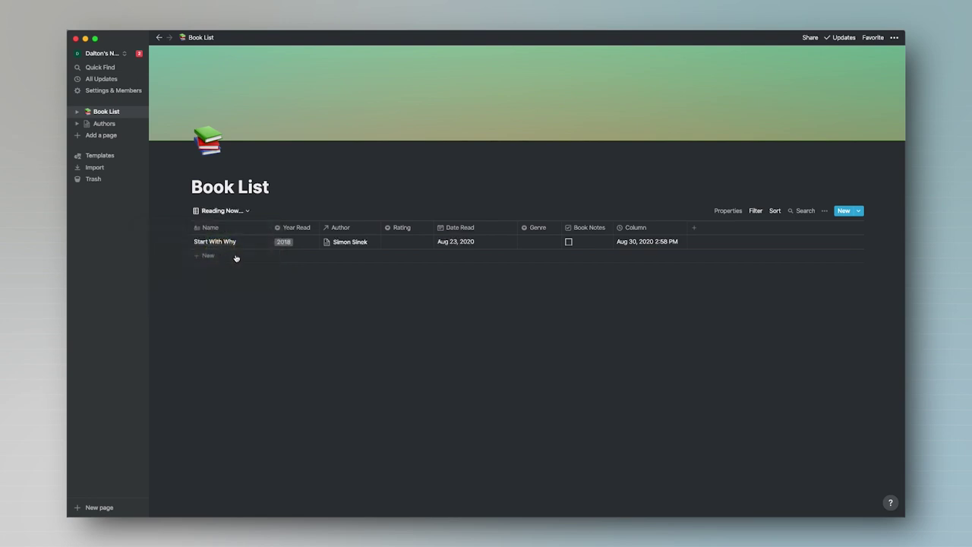
{"action": "mouse_move", "coordinate": [257, 268]}
{"action": "left_click", "coordinate": [226, 210]}
{"action": "left_click", "coordinate": [228, 267]}
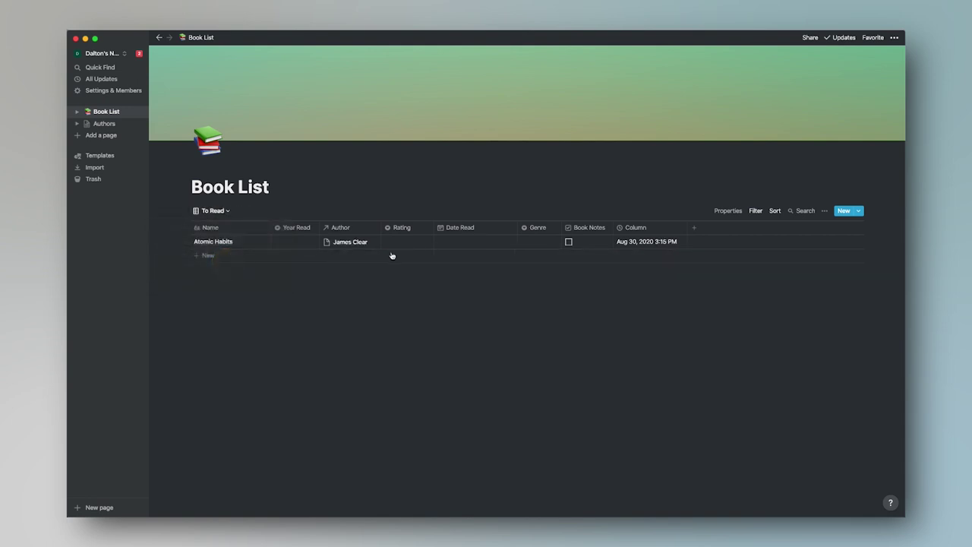
Set the Date Read of Atomic Habits to Aug 30, 2020 and switch to the Reading Now... view.
{"action": "left_click", "coordinate": [466, 238]}
{"action": "left_click", "coordinate": [450, 368]}
{"action": "left_click", "coordinate": [595, 359]}
{"action": "left_click", "coordinate": [228, 213]}
{"action": "left_click", "coordinate": [216, 255]}
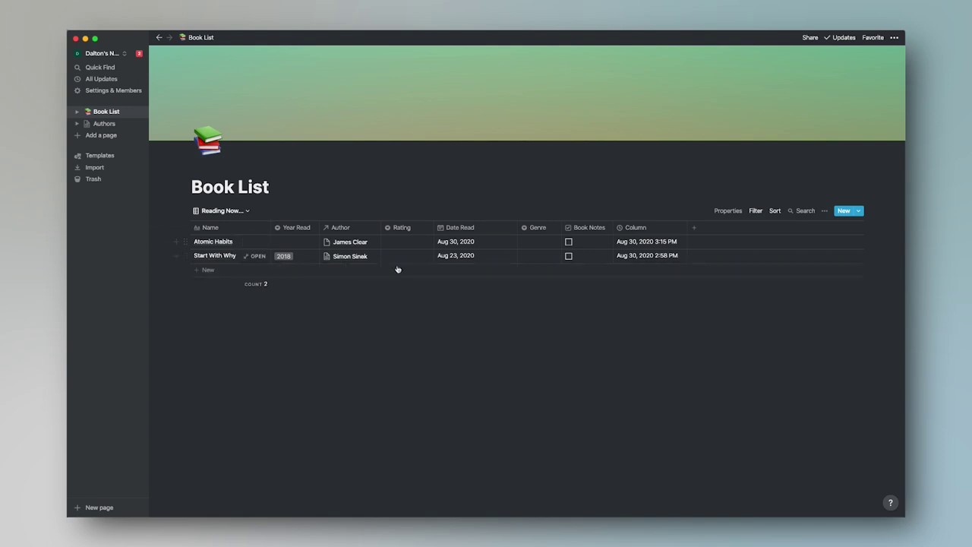
Add a table view named 2020 to the Book List database.
{"action": "left_click", "coordinate": [228, 211]}
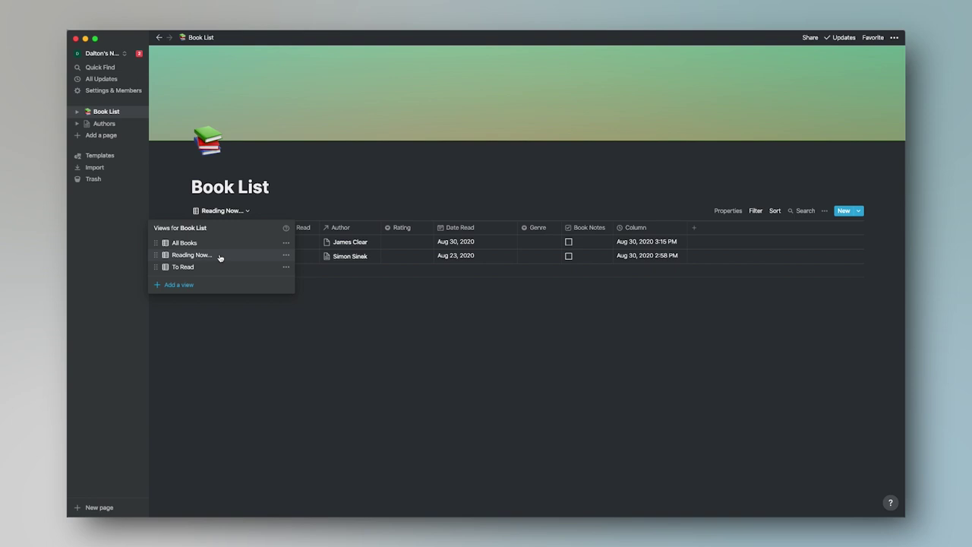
{"action": "left_click", "coordinate": [218, 285]}
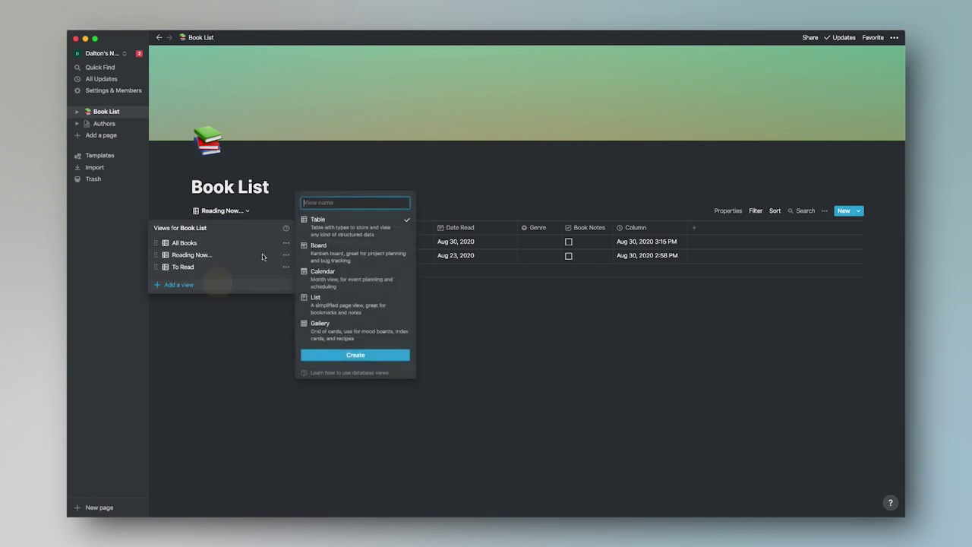
{"action": "type", "text": "2020"}
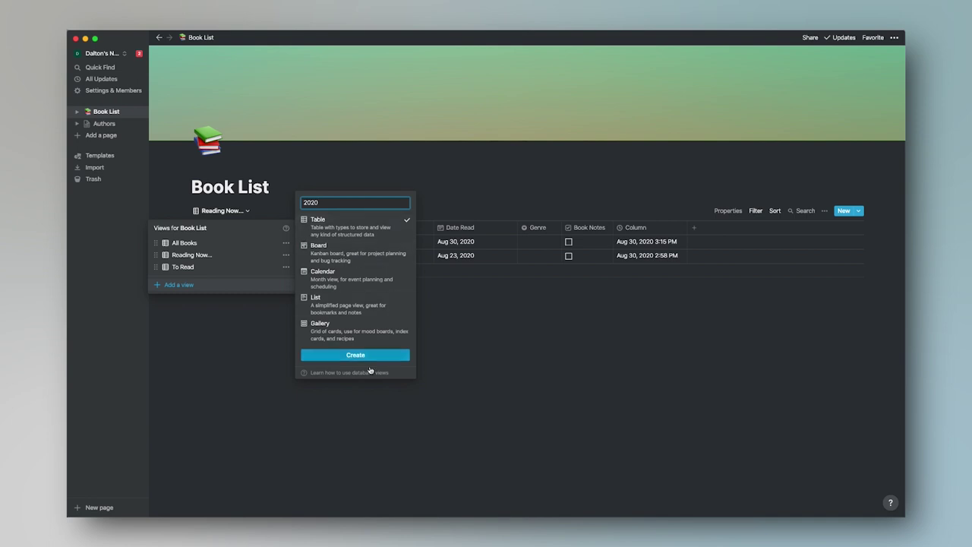
{"action": "left_click", "coordinate": [370, 355]}
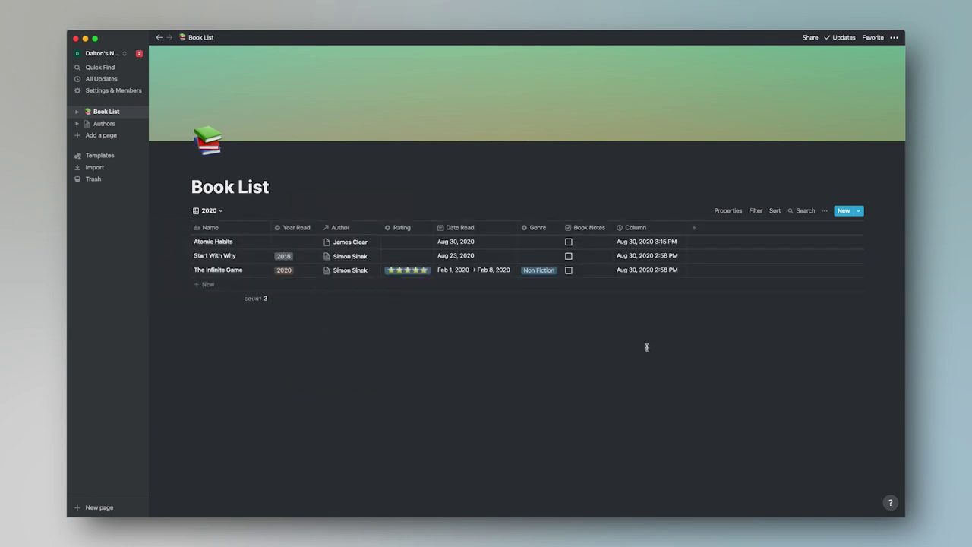
Filter the 2020 view to books whose Year Read is 2020.
{"action": "left_click", "coordinate": [755, 212]}
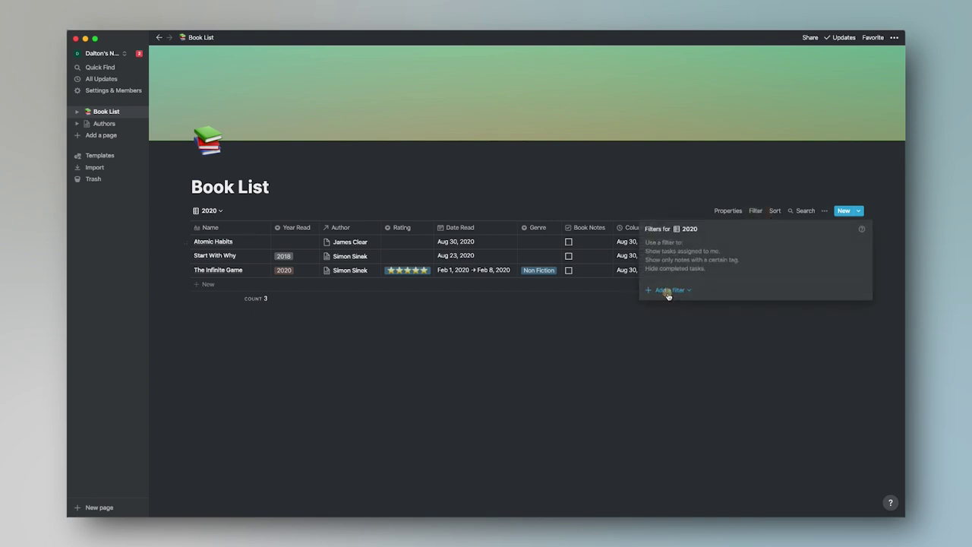
{"action": "left_click", "coordinate": [668, 289]}
{"action": "left_click", "coordinate": [670, 305]}
{"action": "left_click", "coordinate": [694, 246]}
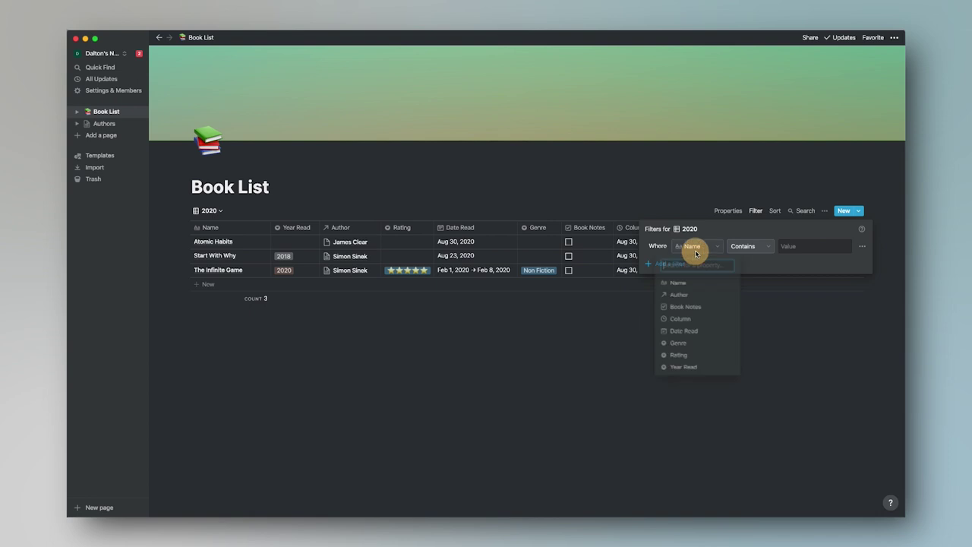
{"action": "left_click", "coordinate": [678, 368]}
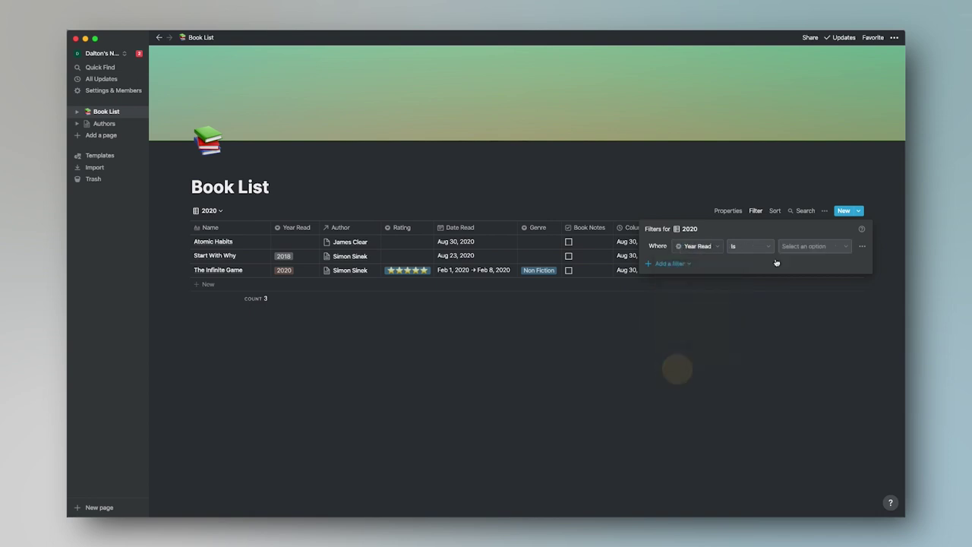
{"action": "left_click", "coordinate": [794, 253]}
{"action": "left_click", "coordinate": [794, 293]}
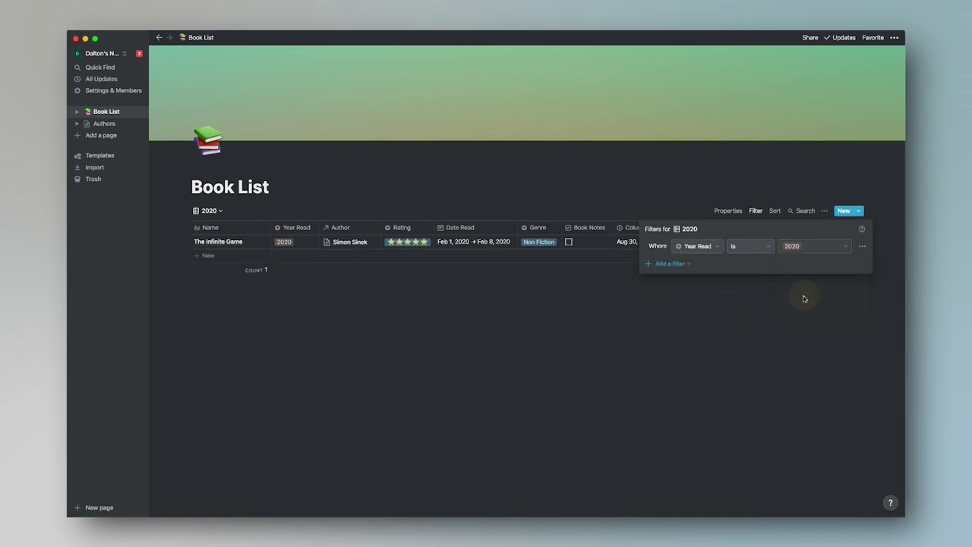
{"action": "left_click", "coordinate": [715, 326]}
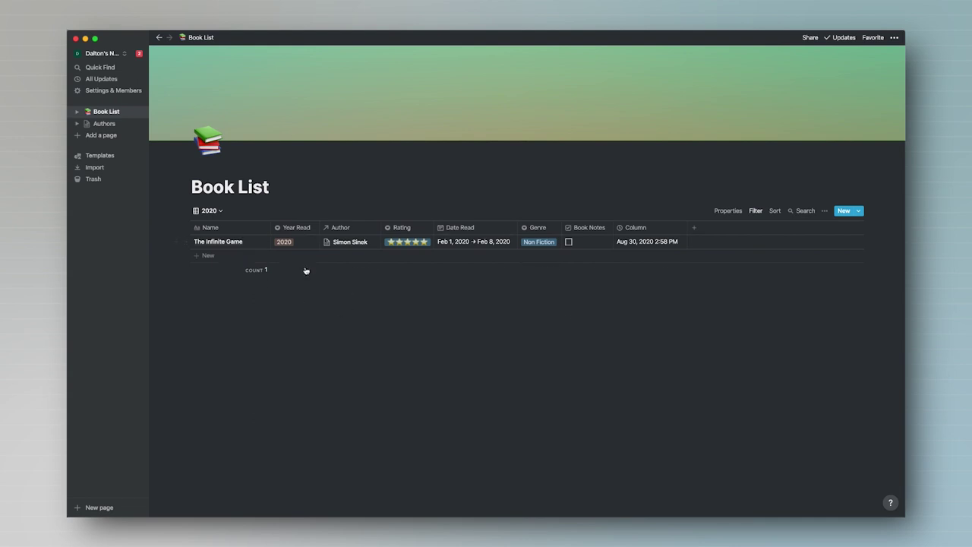
Sort the 2020 view by Name in ascending order.
{"action": "left_click", "coordinate": [773, 210]}
{"action": "left_click", "coordinate": [729, 288]}
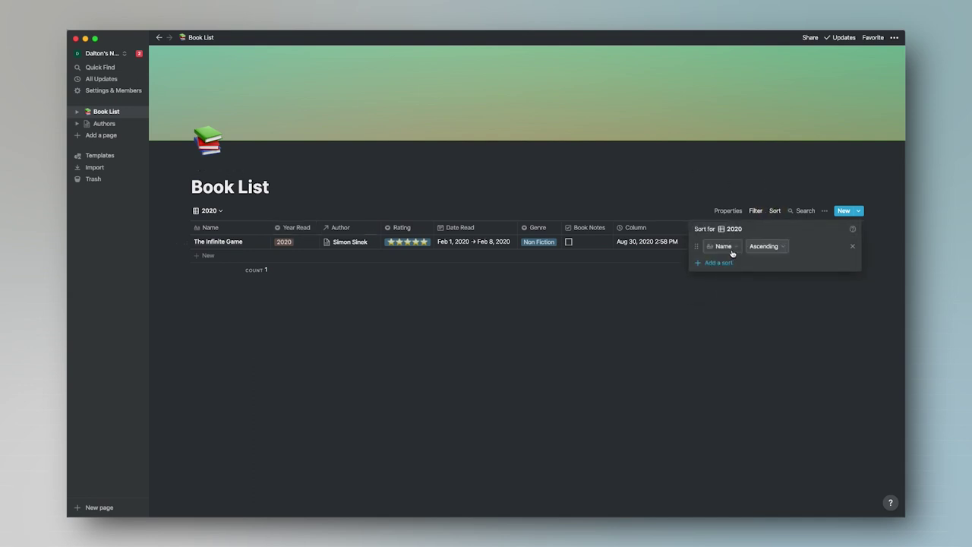
{"action": "left_click", "coordinate": [735, 326]}
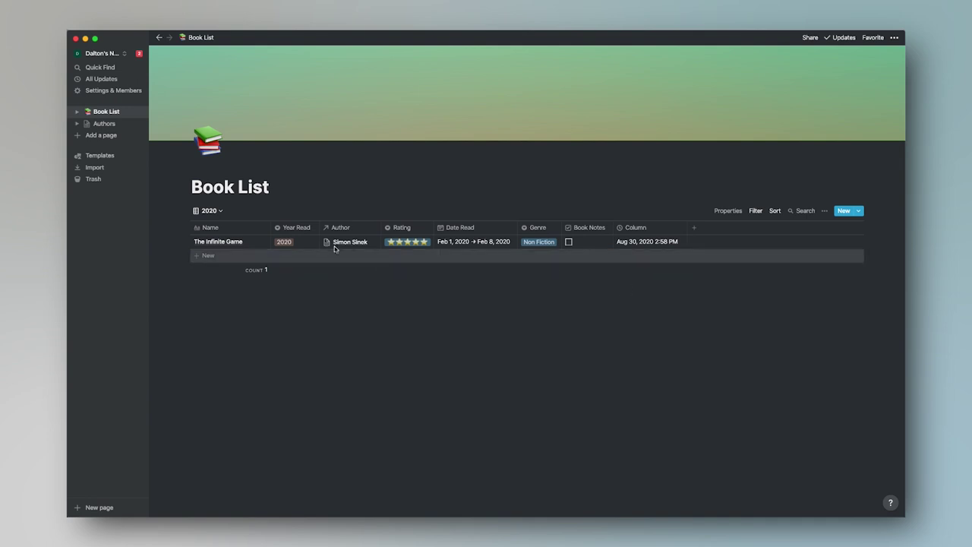
Add a table view named Book Notes To DO to the Book List database.
{"action": "left_click", "coordinate": [223, 214]}
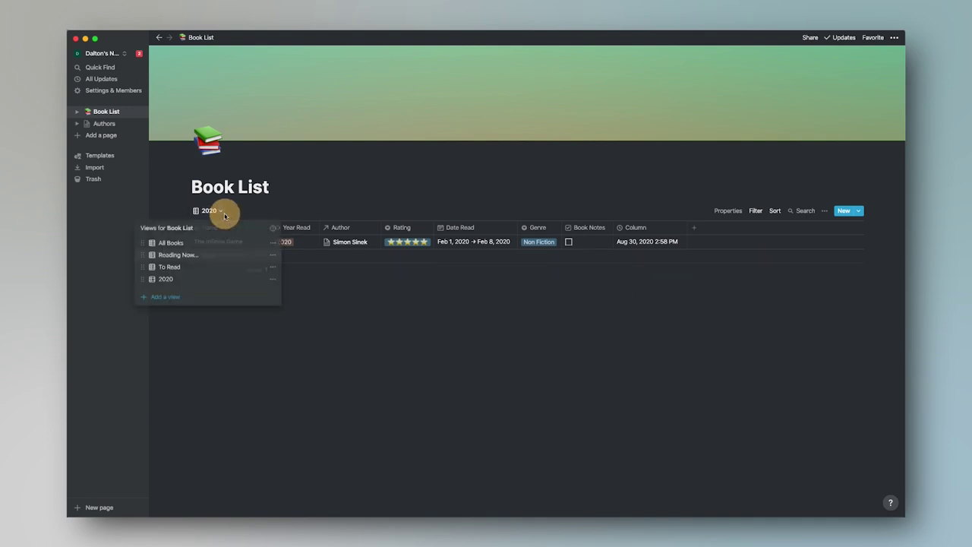
{"action": "left_click", "coordinate": [175, 297]}
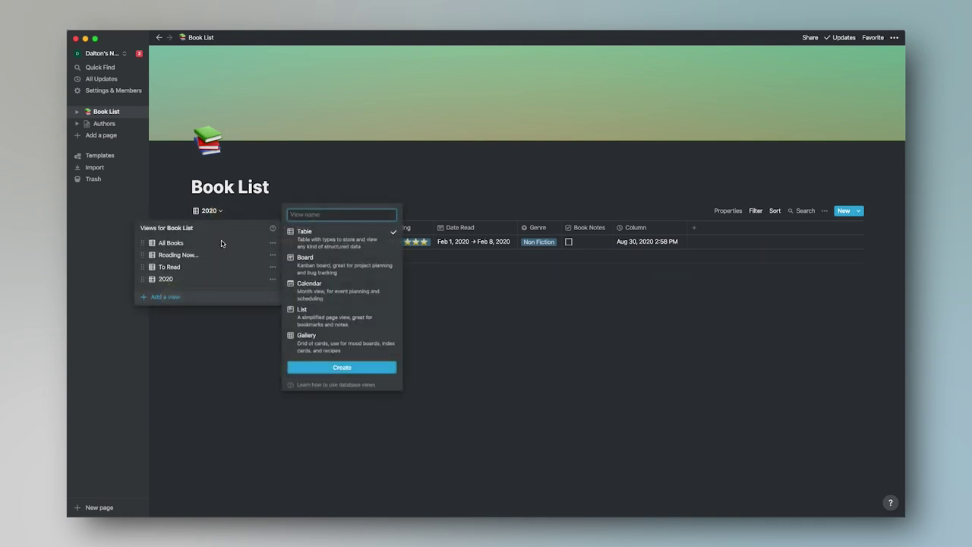
{"action": "type", "text": "Book Notes To DO"}
{"action": "key", "text": "Return"}
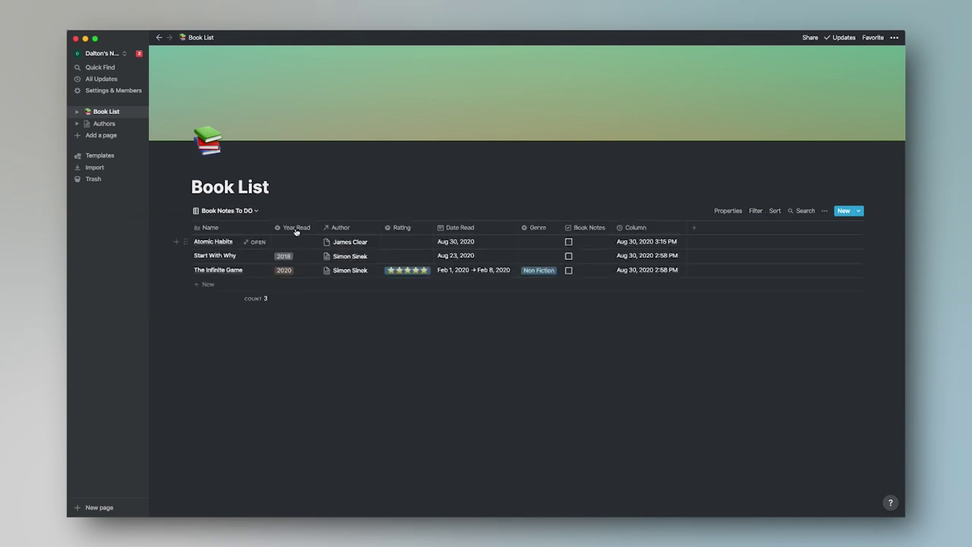
Rename the newest view as Book Notes To Do and switch to it.
{"action": "left_click", "coordinate": [242, 212]}
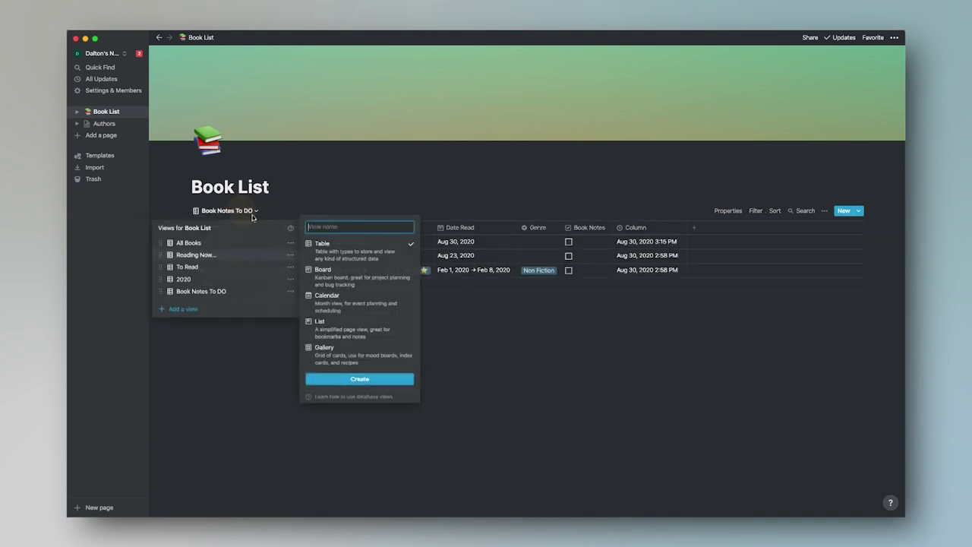
{"action": "left_click", "coordinate": [289, 290]}
{"action": "left_click", "coordinate": [290, 291]}
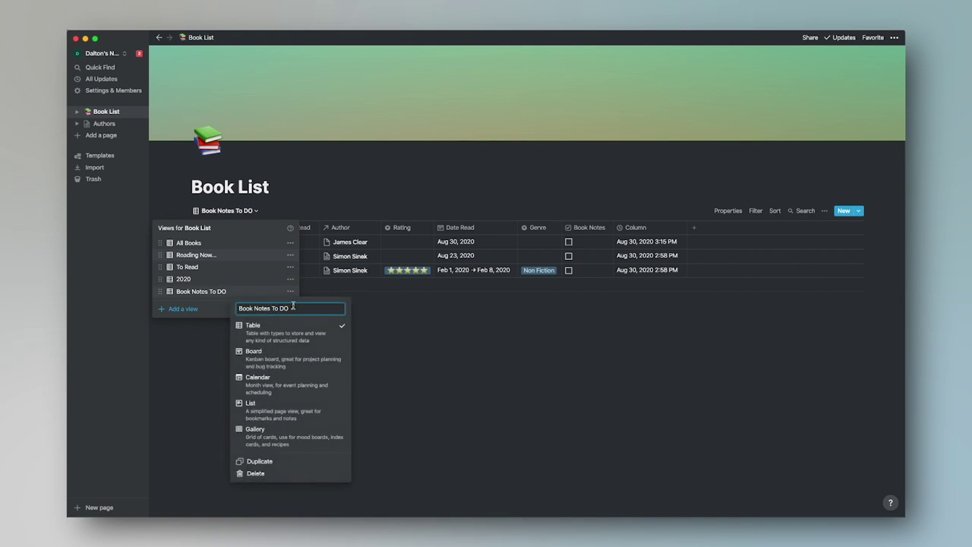
{"action": "key", "text": "BackSpace"}
{"action": "type", "text": "o"}
{"action": "key", "text": "Return"}
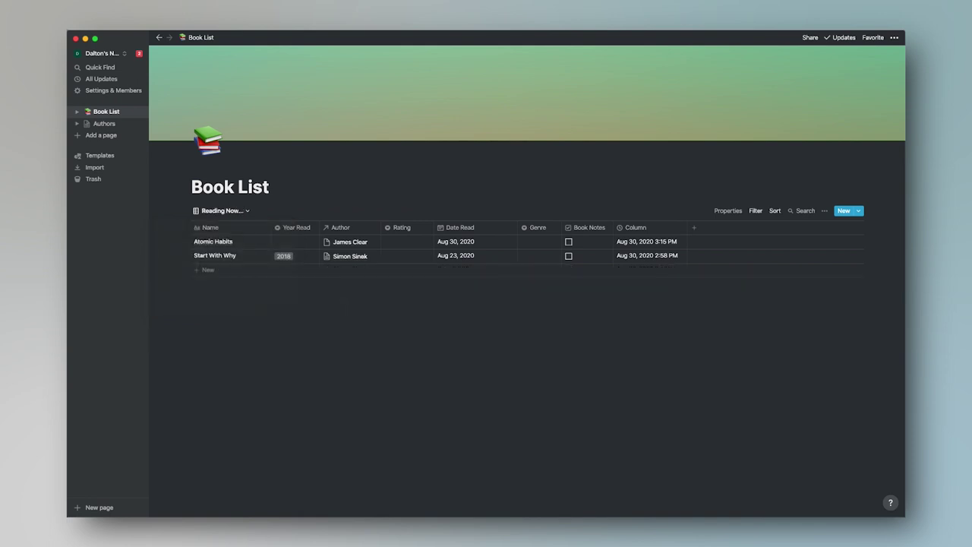
{"action": "left_click", "coordinate": [327, 336]}
{"action": "left_click", "coordinate": [235, 207]}
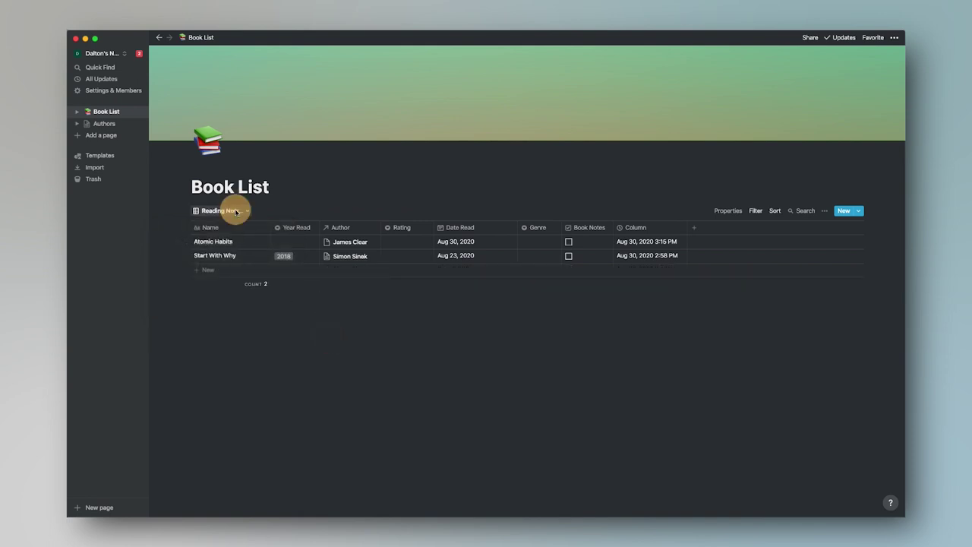
{"action": "left_click", "coordinate": [217, 293]}
{"action": "left_click", "coordinate": [353, 317]}
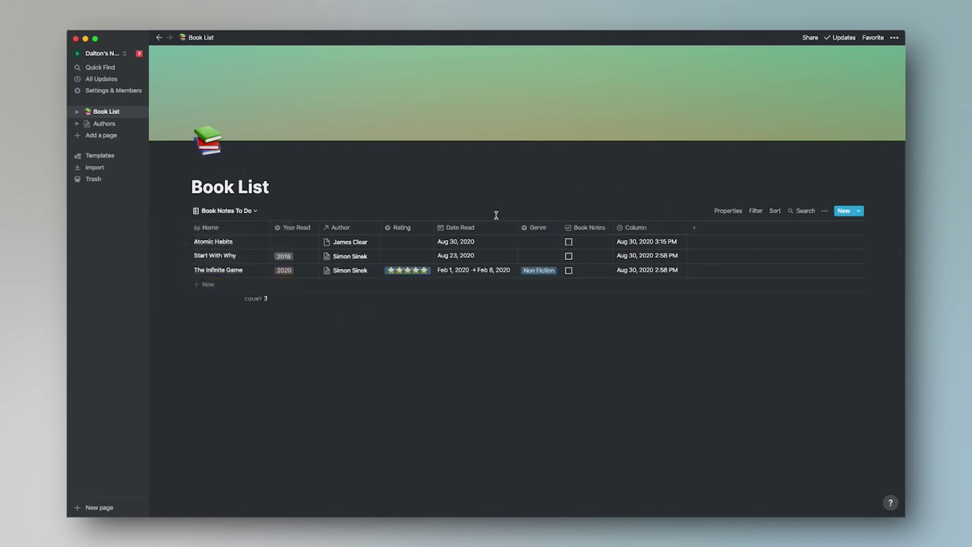
Filter the Book Notes To Do view to books whose Book Notes checkbox is unchecked.
{"action": "left_click", "coordinate": [753, 216]}
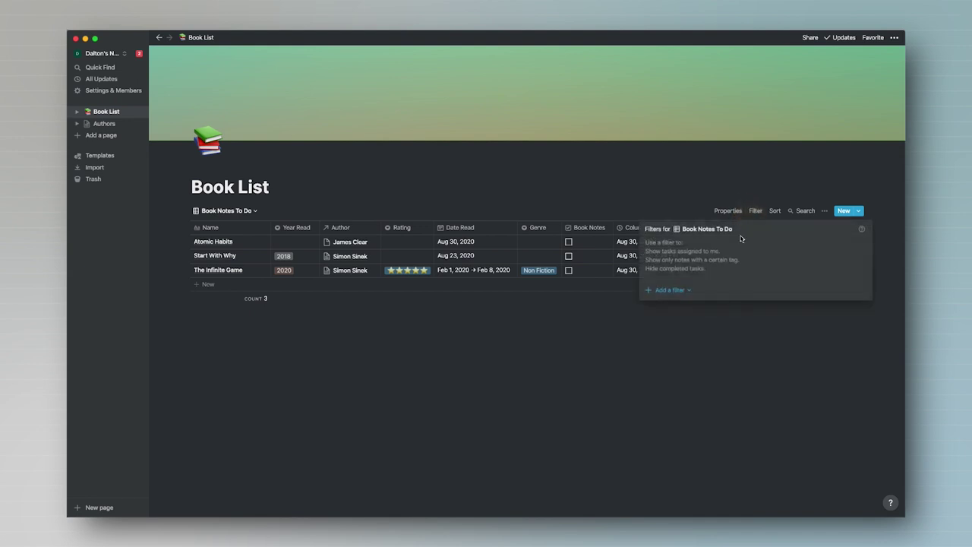
{"action": "left_click", "coordinate": [679, 293]}
{"action": "left_click", "coordinate": [680, 303]}
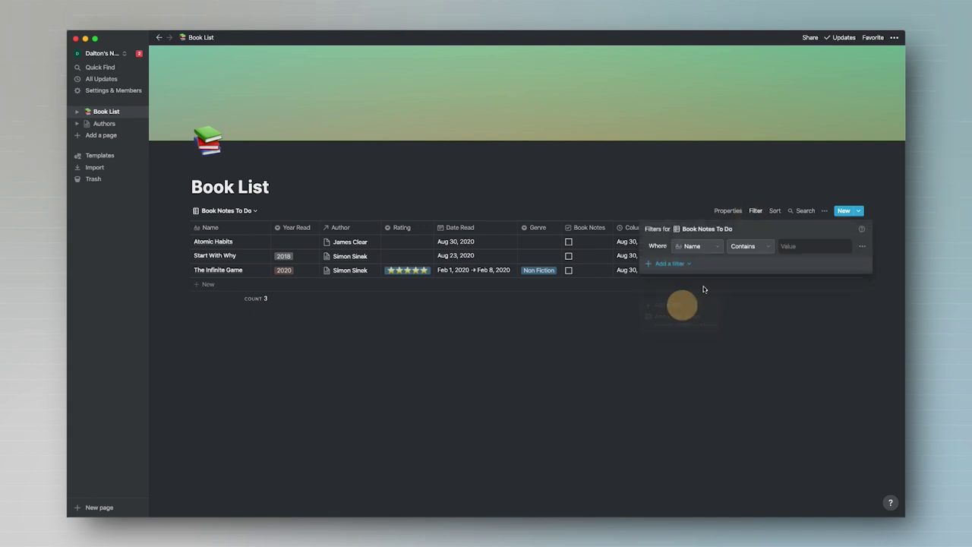
{"action": "left_click", "coordinate": [692, 251]}
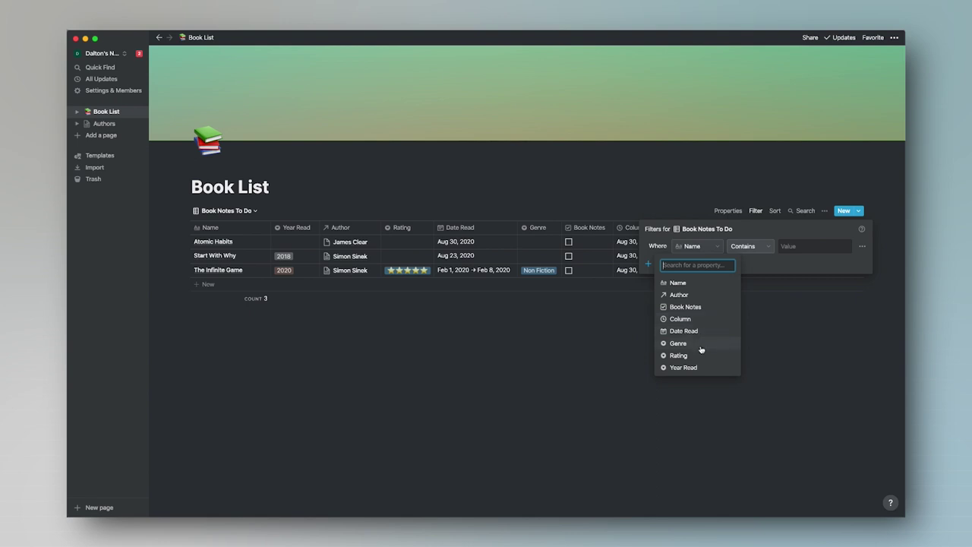
{"action": "left_click", "coordinate": [696, 309]}
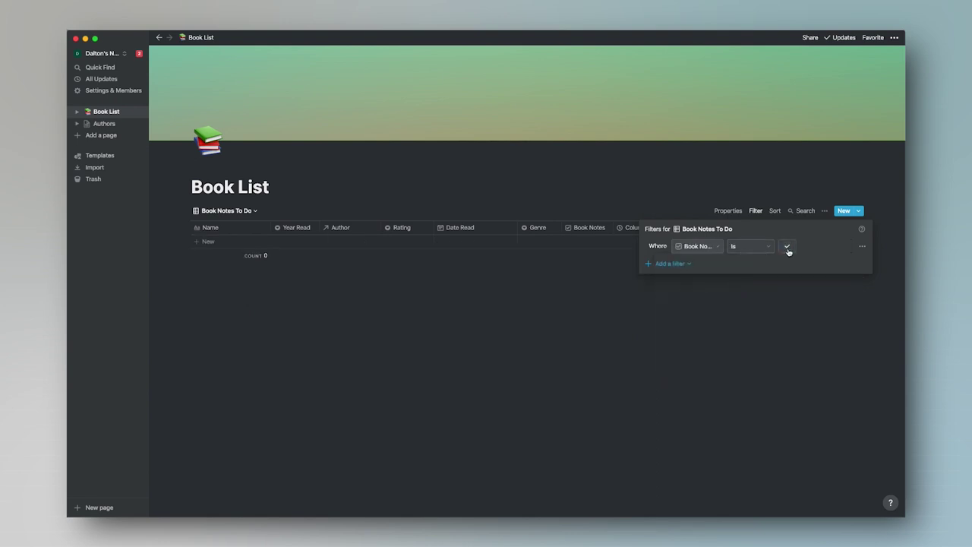
{"action": "left_click", "coordinate": [788, 249]}
{"action": "left_click", "coordinate": [717, 353]}
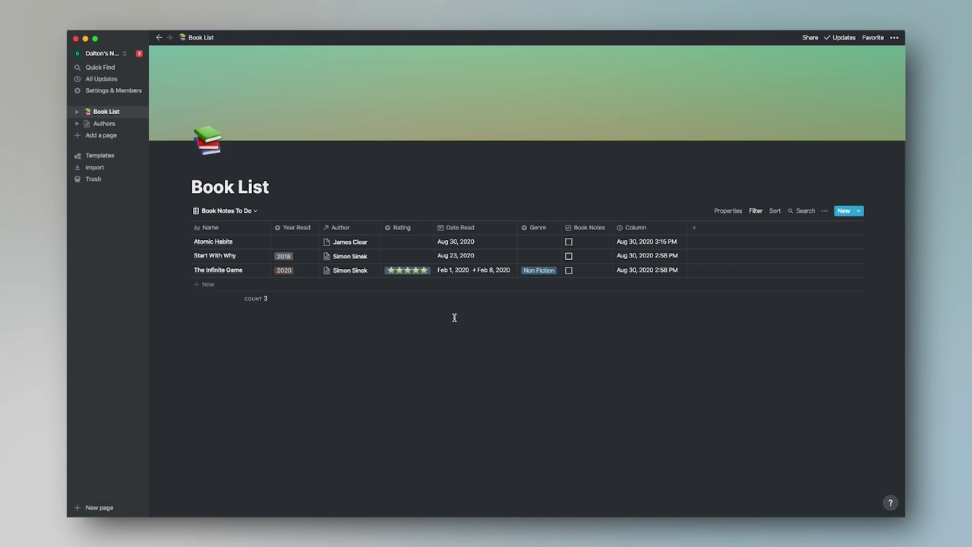
Mark Book Notes as done for The Infinite Game and check the book in the All Books view.
{"action": "left_click", "coordinate": [568, 271]}
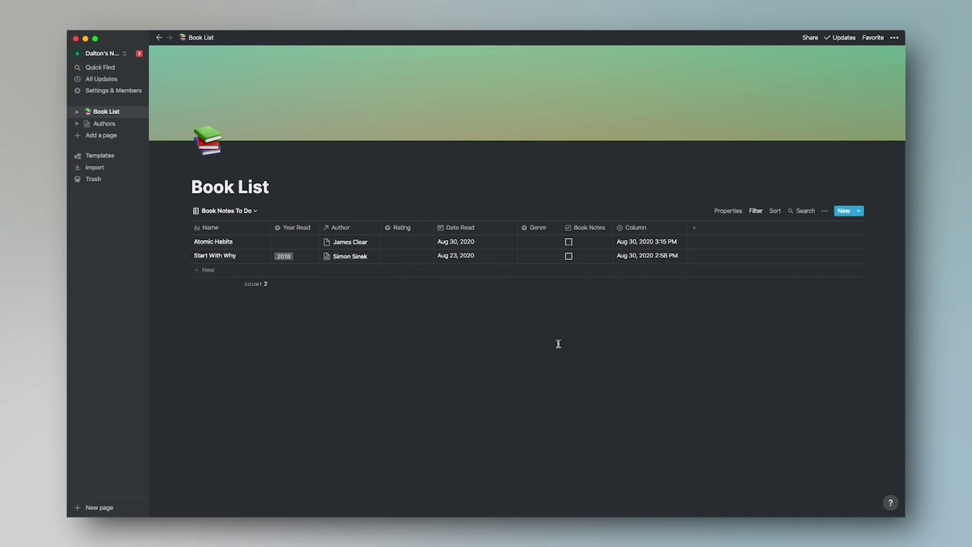
{"action": "left_click", "coordinate": [234, 210]}
{"action": "left_click", "coordinate": [228, 240]}
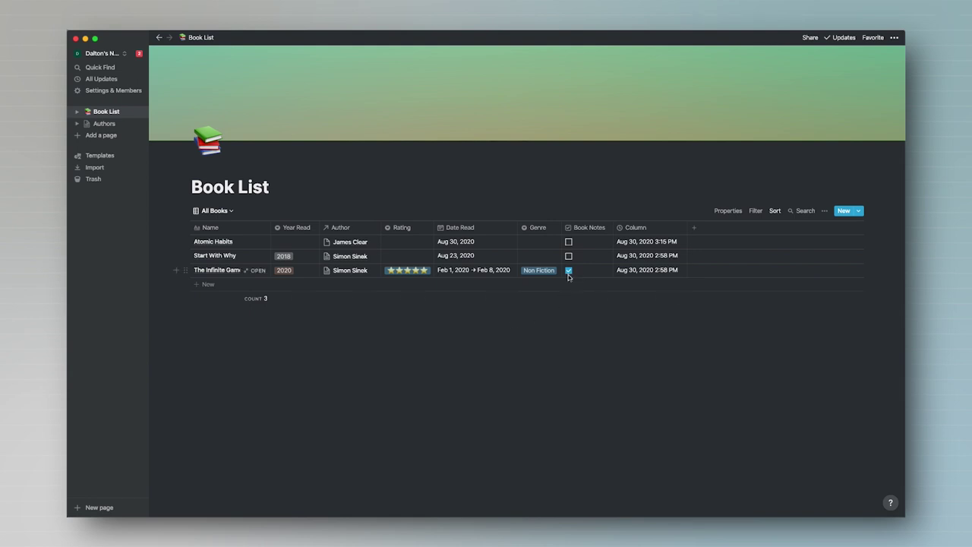
Return to the Book Notes To Do view and add a sort to it.
{"action": "left_click", "coordinate": [217, 210]}
{"action": "left_click", "coordinate": [219, 290]}
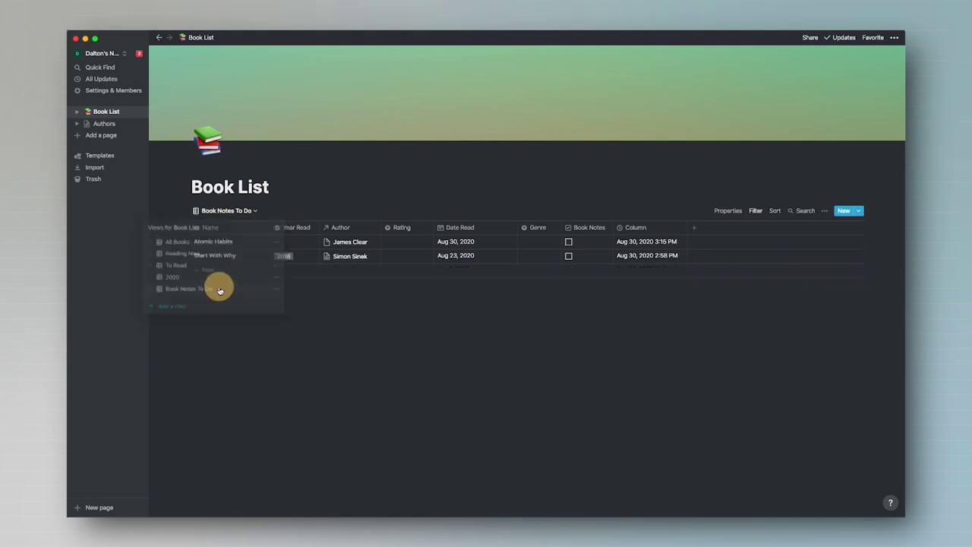
{"action": "left_click", "coordinate": [774, 210]}
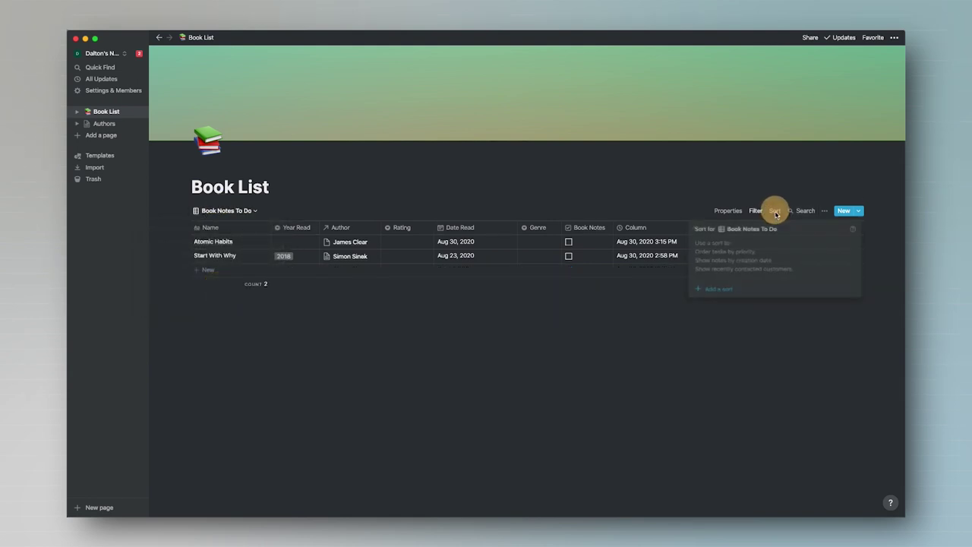
{"action": "left_click", "coordinate": [725, 287]}
{"action": "left_click", "coordinate": [764, 360]}
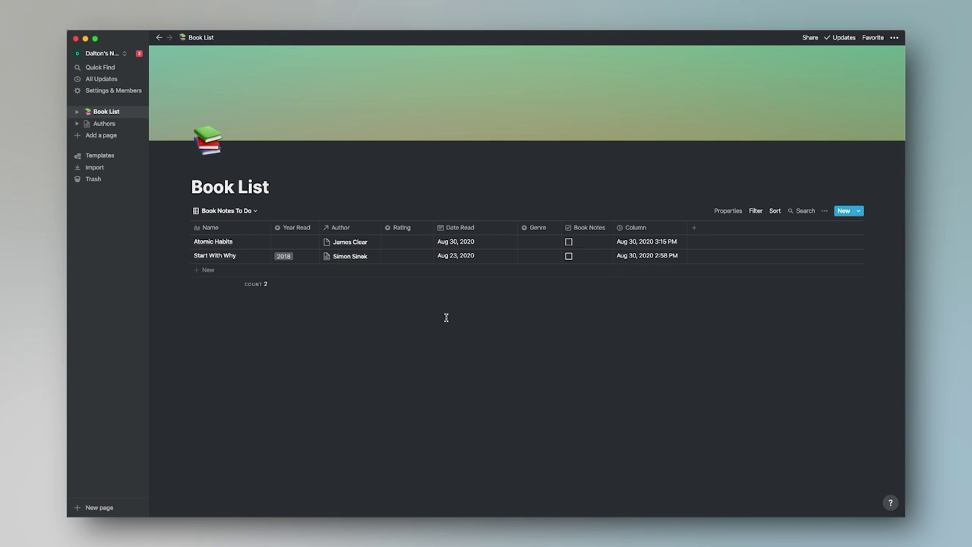
Open the Start With Why page to examine its empty notes area and return to the list.
{"action": "left_click", "coordinate": [270, 259]}
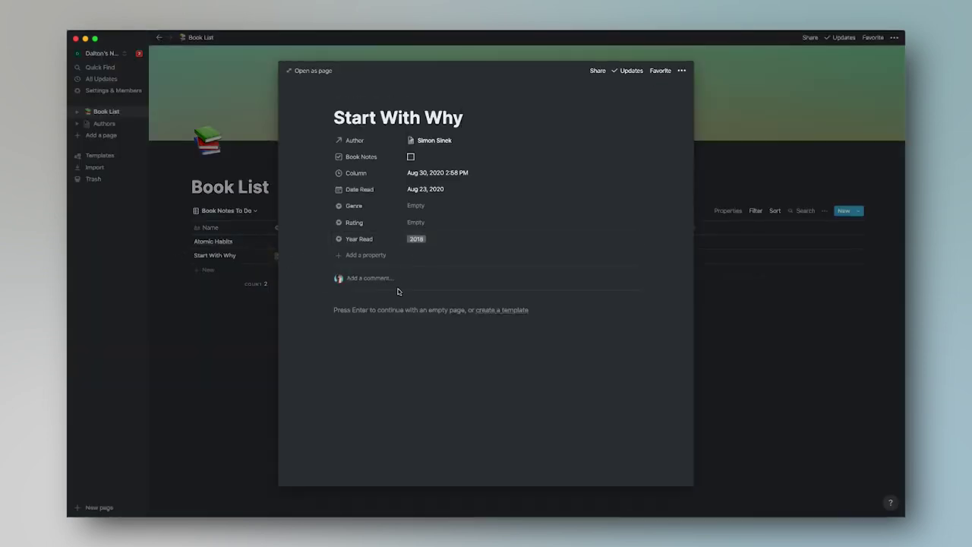
{"action": "left_click", "coordinate": [377, 310]}
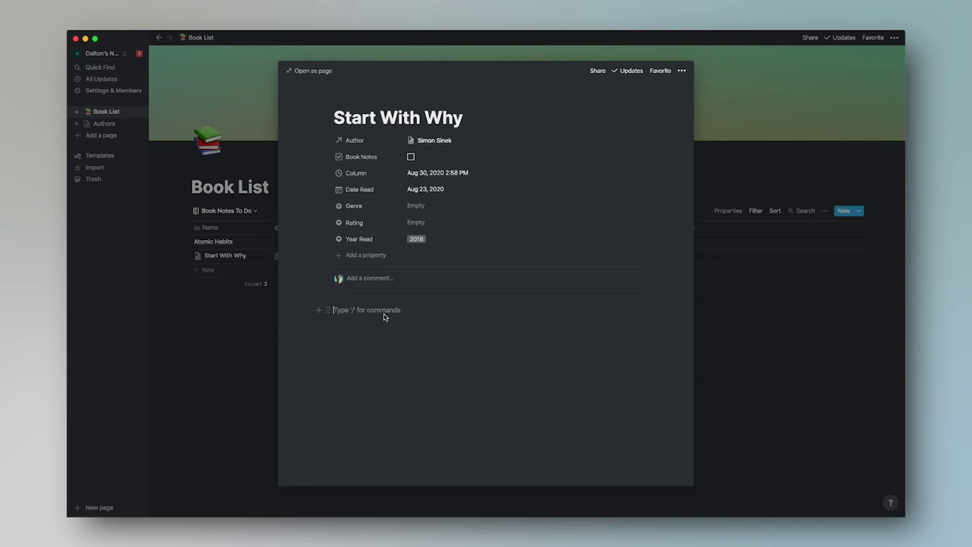
{"action": "left_click", "coordinate": [221, 334]}
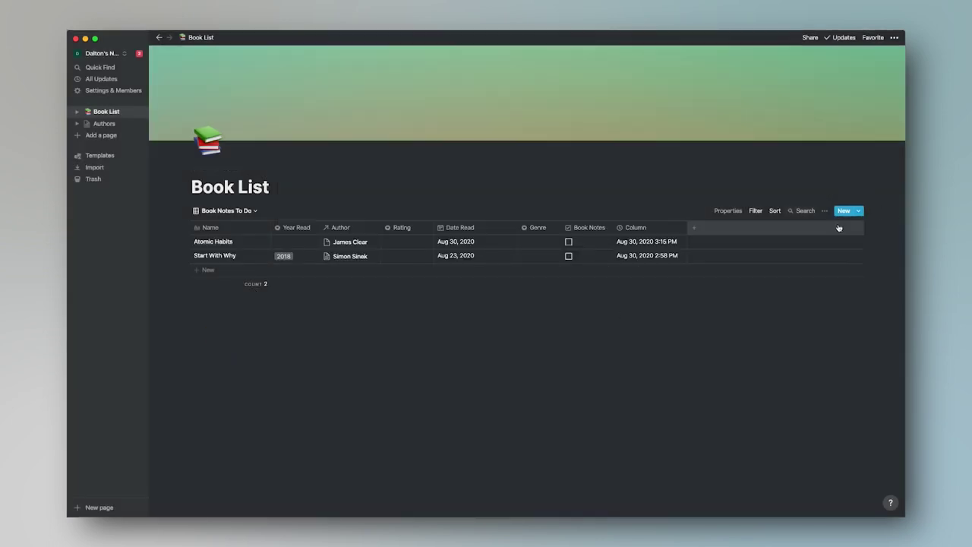
Create a new Book List page template titled Book Notes To Do.
{"action": "left_click", "coordinate": [858, 210]}
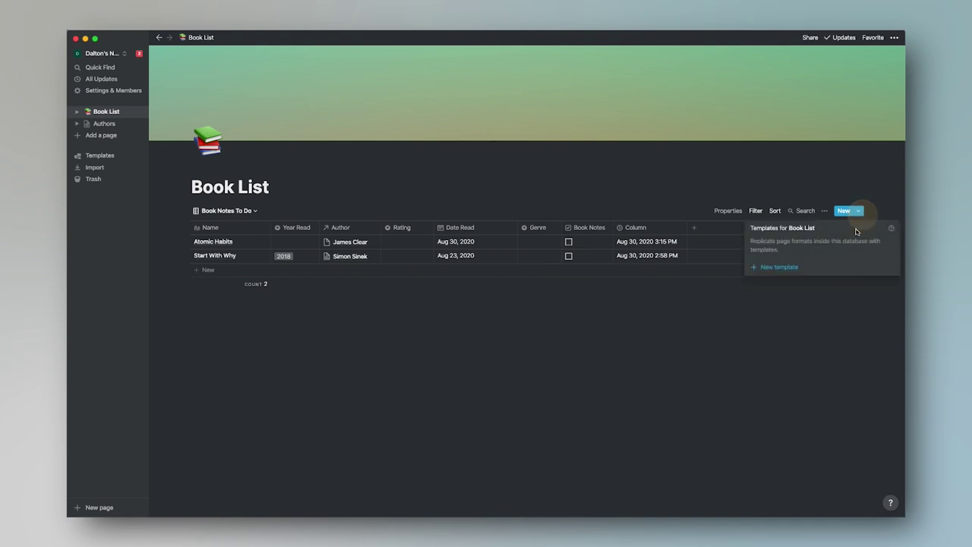
{"action": "left_click", "coordinate": [794, 265]}
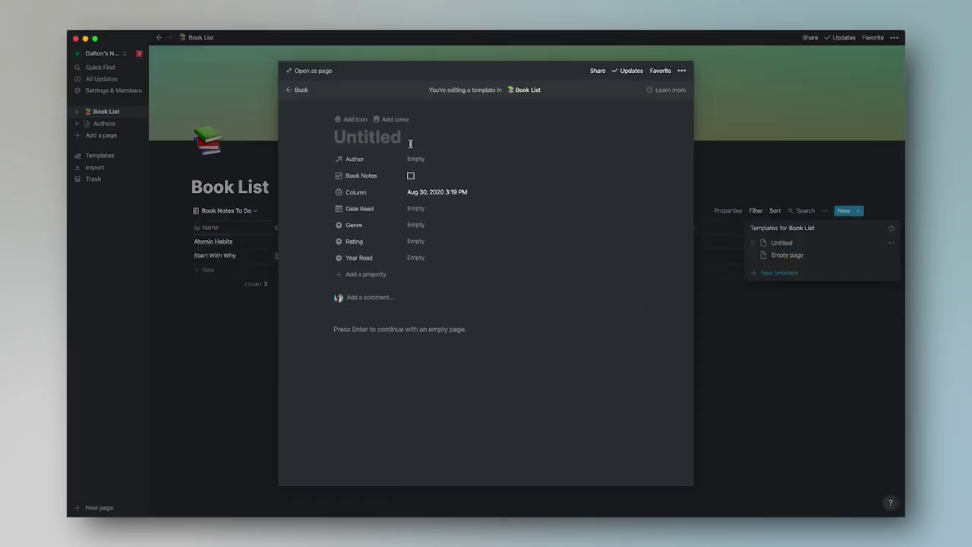
{"action": "left_click", "coordinate": [409, 143]}
{"action": "type", "text": "Book Notes To Do"}
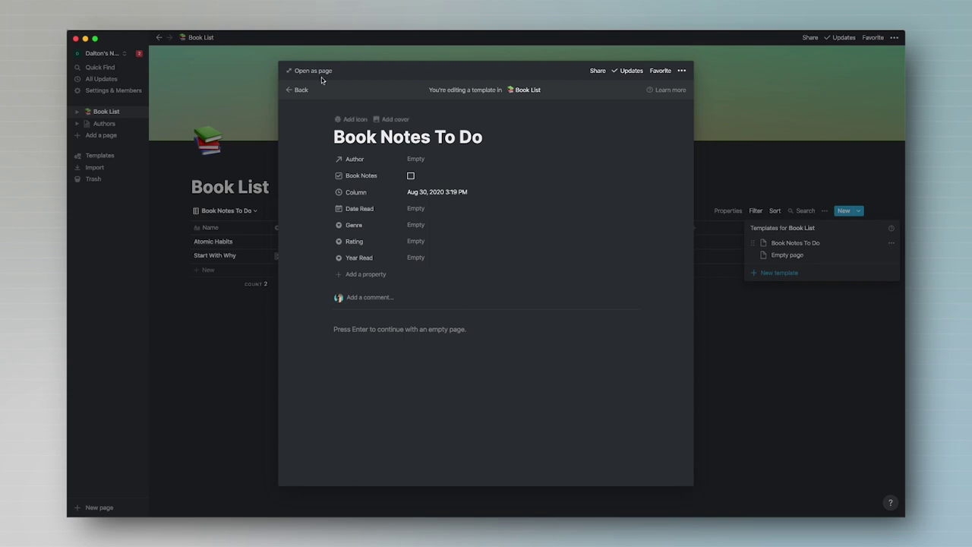
Add a Heading 3 reading One Sentence Summary to the template's body, with an empty line beneath it.
{"action": "left_click", "coordinate": [383, 331]}
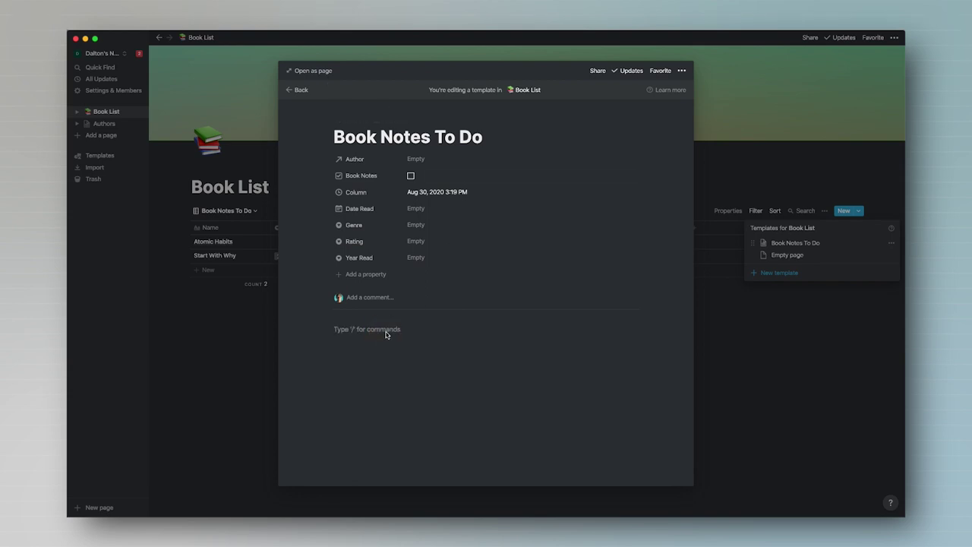
{"action": "type", "text": "/h3"}
{"action": "key", "text": "Return"}
{"action": "type", "text": "One Sentence Summa"}
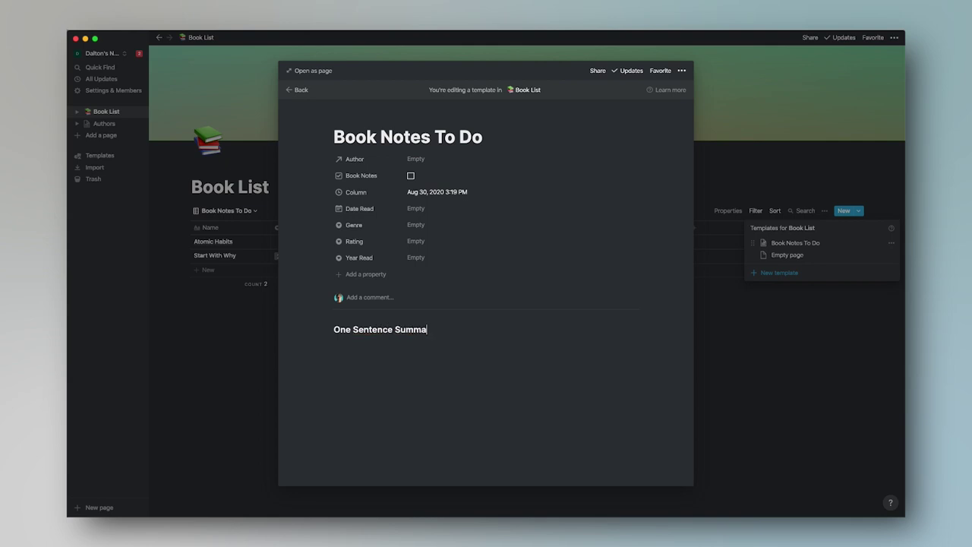
{"action": "type", "text": "rt"}
{"action": "key", "text": "Return"}
{"action": "key", "text": "BackSpace"}
{"action": "key", "text": "BackSpace"}
{"action": "type", "text": "y"}
{"action": "key", "text": "Return"}
Add a second Heading 3 reading Two Key Takeaways beneath the summary section, followed by an empty line.
{"action": "type", "text": "/h3"}
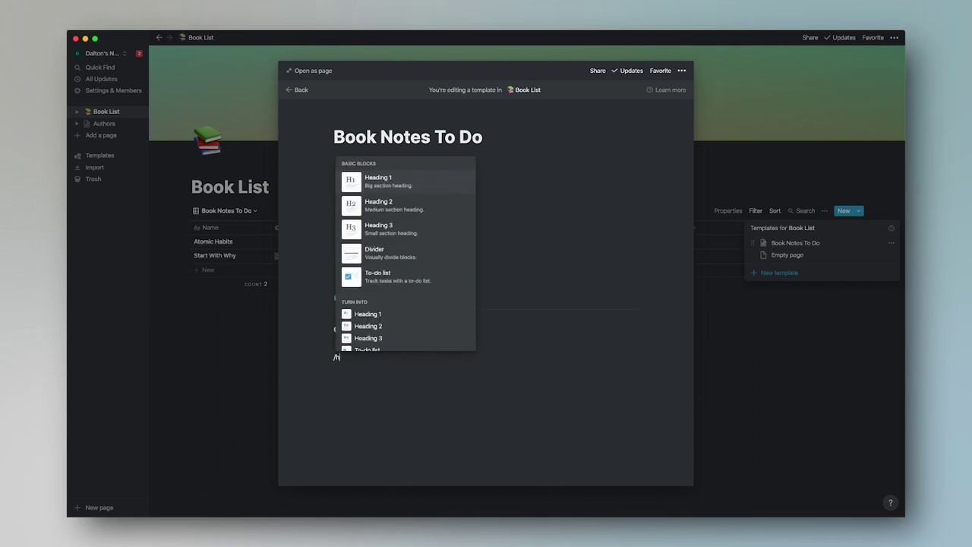
{"action": "key", "text": "Return"}
{"action": "type", "text": "Two Key Takeaways"}
{"action": "key", "text": "Return"}
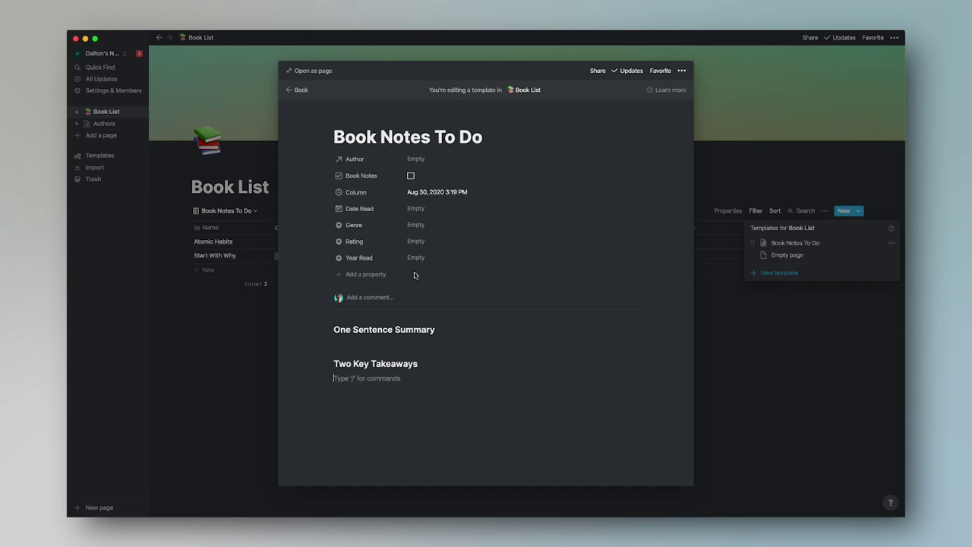
Rename the Book Notes To Do template as New Book.
{"action": "triple_click", "coordinate": [429, 146]}
{"action": "type", "text": "New "}
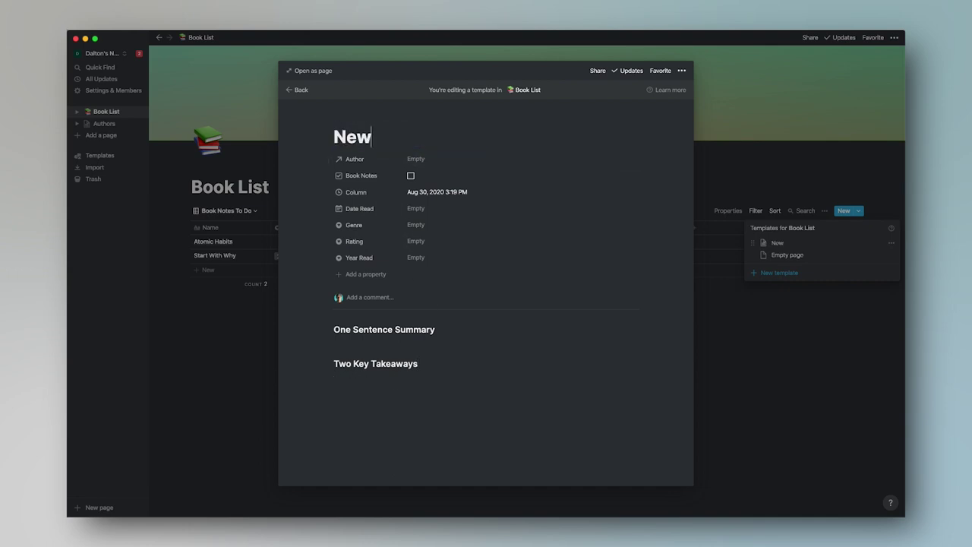
{"action": "type", "text": "Book"}
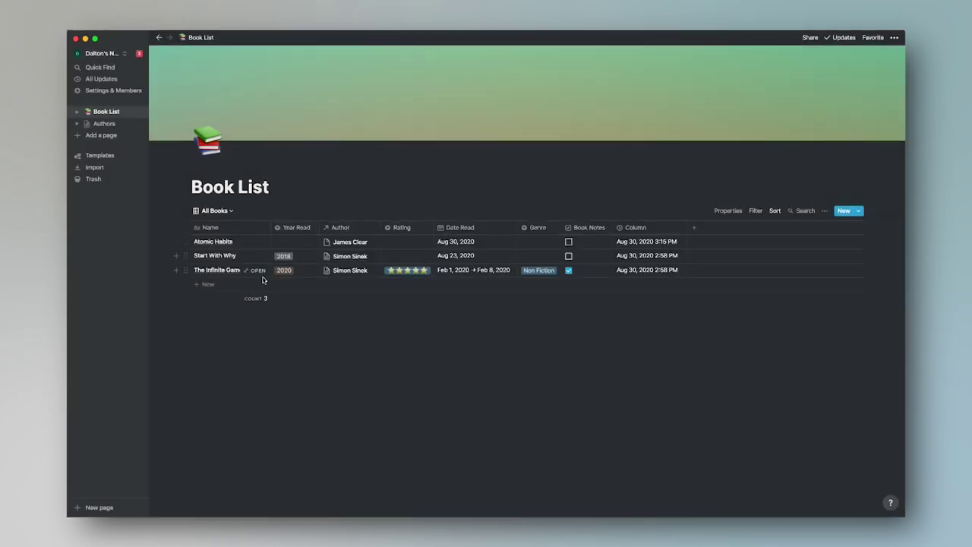
{"action": "left_click", "coordinate": [208, 284]}
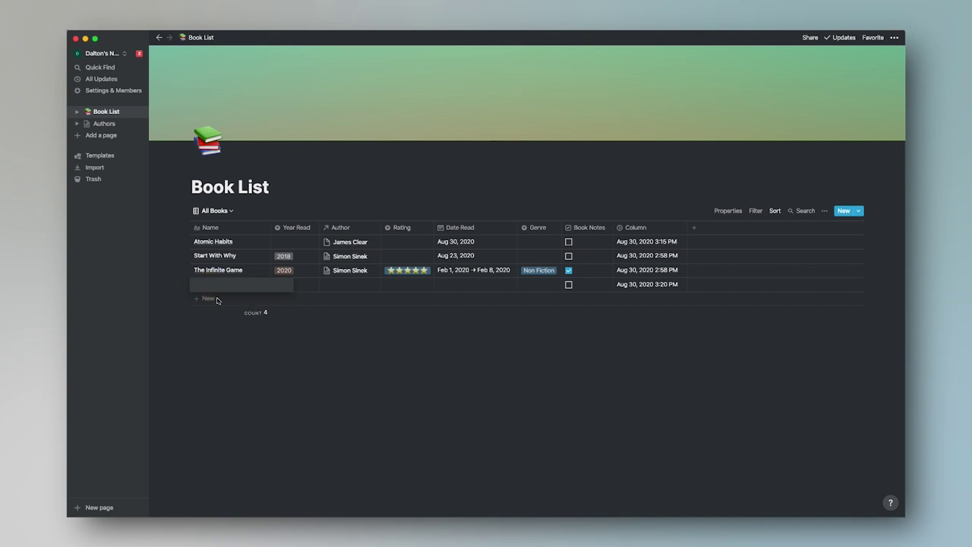
{"action": "left_click", "coordinate": [184, 284]}
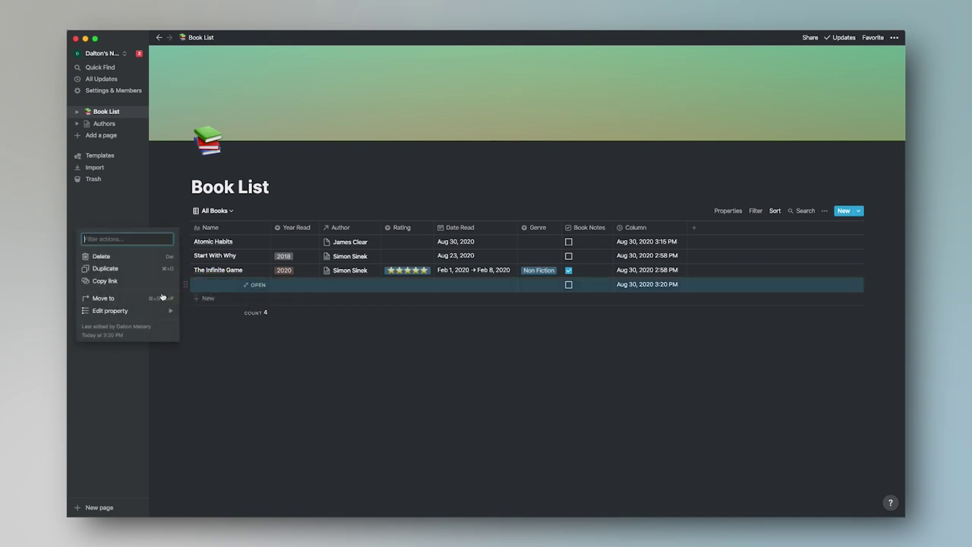
{"action": "left_click", "coordinate": [153, 257]}
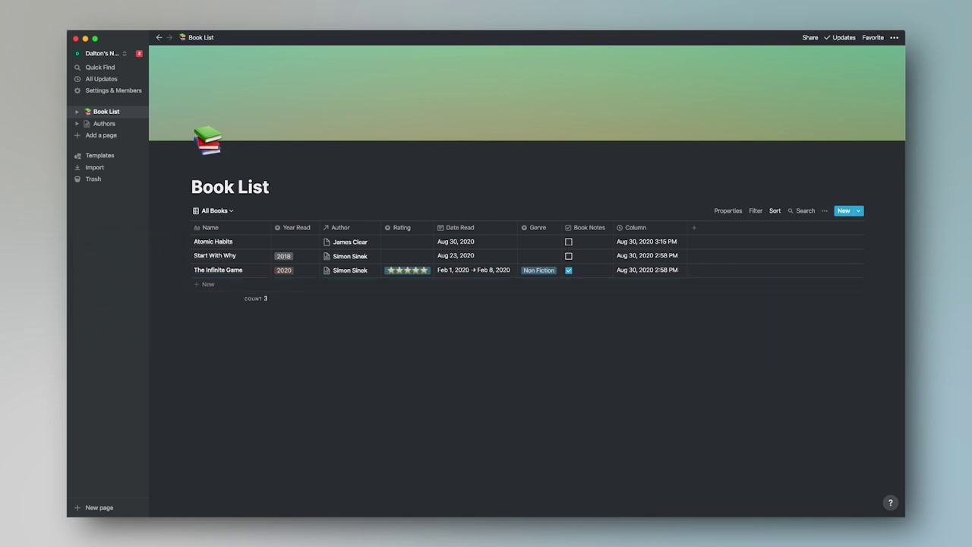
Try the New Book template on a new Book List entry and undo the addition of that entry.
{"action": "left_click", "coordinate": [843, 210]}
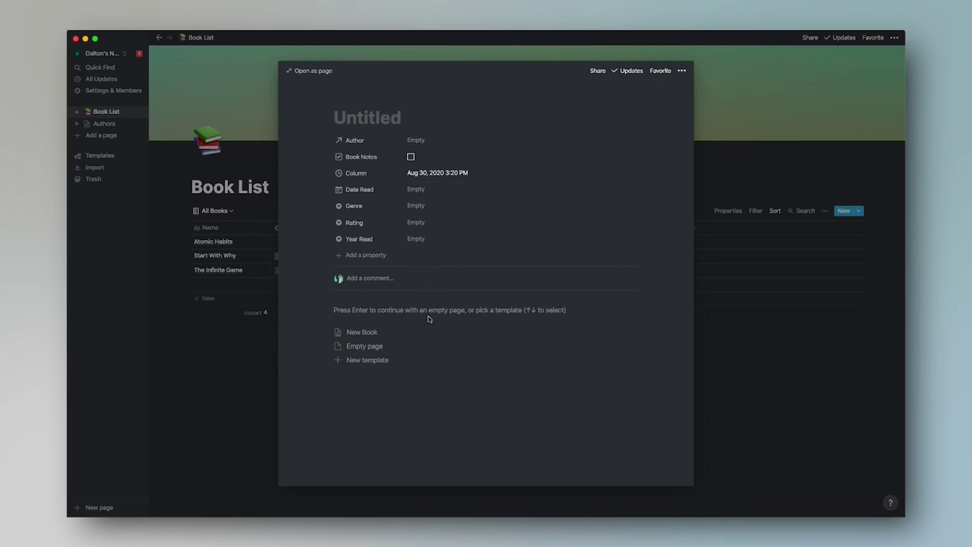
{"action": "left_click", "coordinate": [371, 337]}
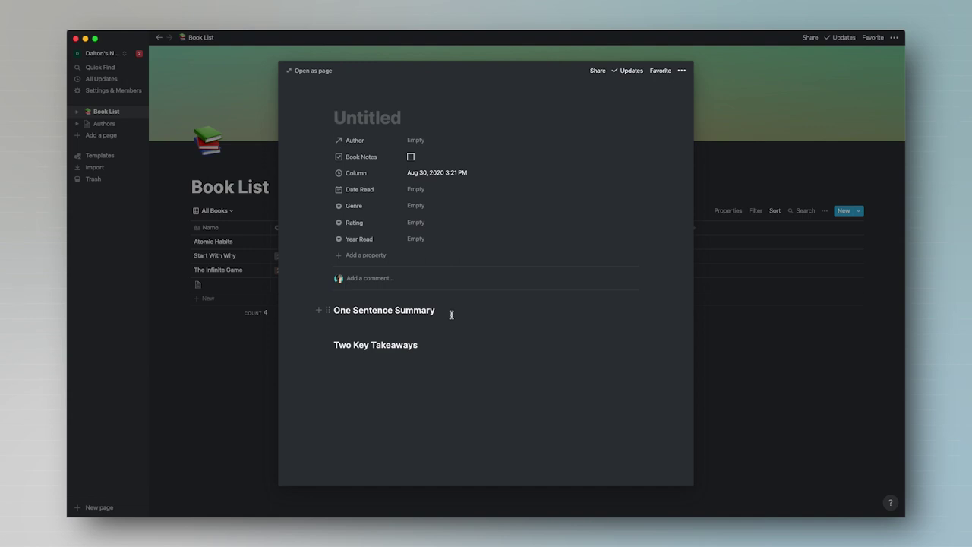
{"action": "left_click", "coordinate": [773, 366]}
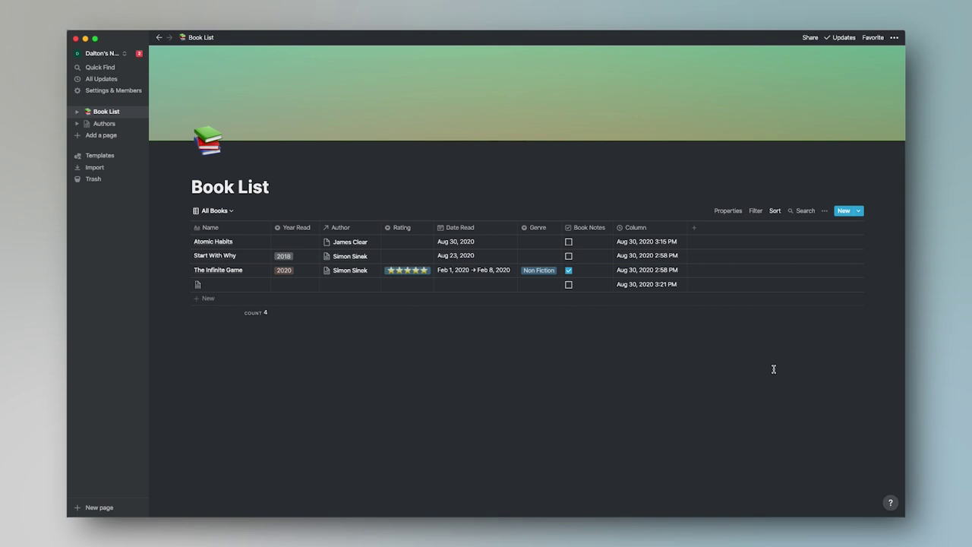
{"action": "key", "text": "ctrl+z"}
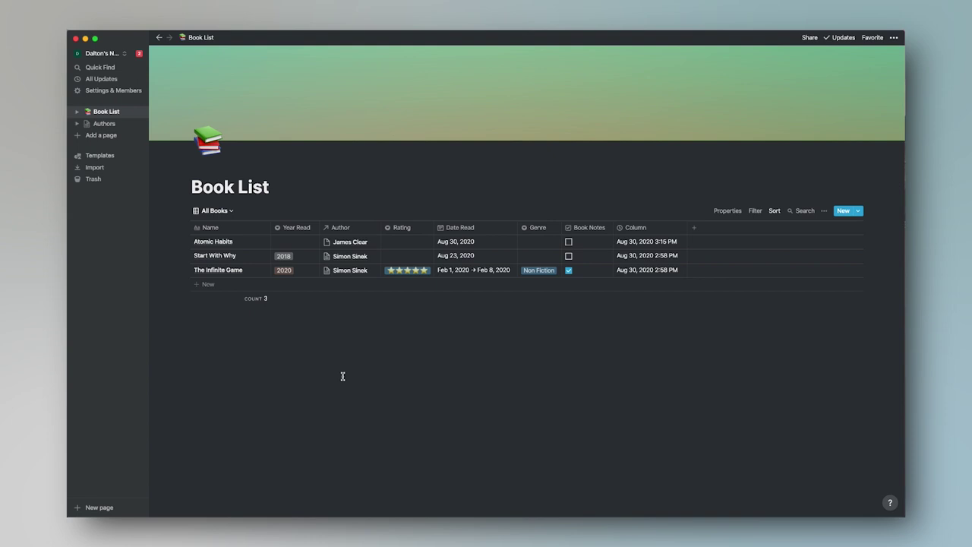
Create a Gallery view of the Book List named Book Covers.
{"action": "left_click", "coordinate": [215, 210]}
{"action": "left_click", "coordinate": [190, 305]}
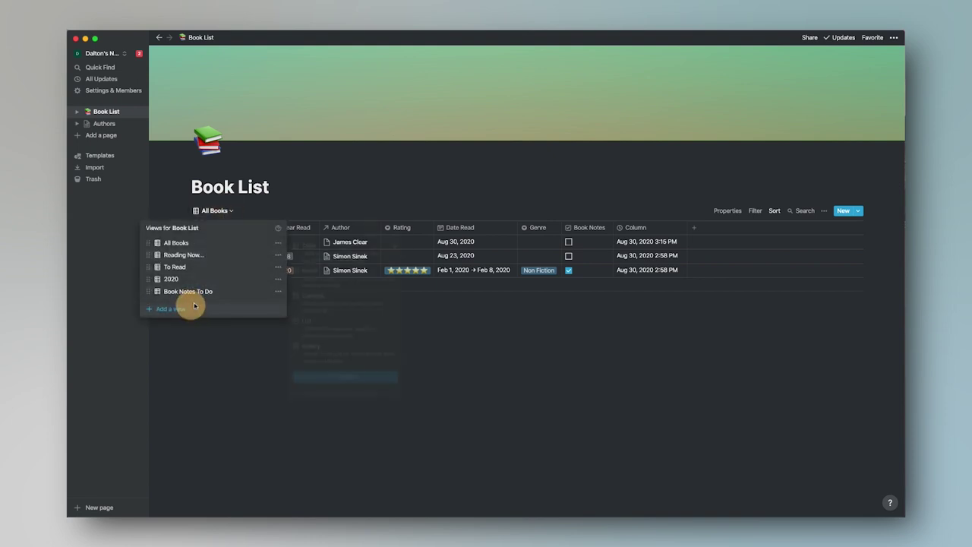
{"action": "type", "text": "Book Covers"}
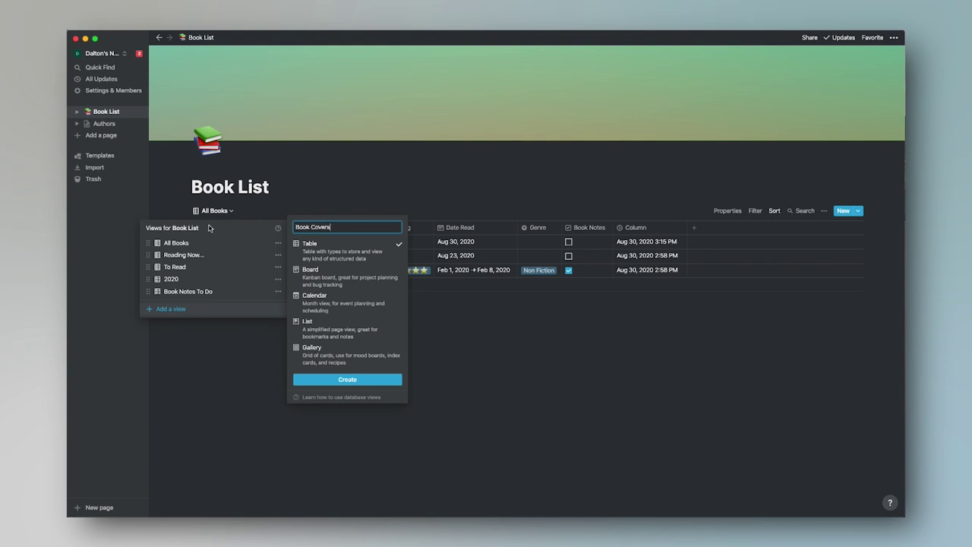
{"action": "left_click", "coordinate": [362, 351]}
{"action": "left_click", "coordinate": [380, 379]}
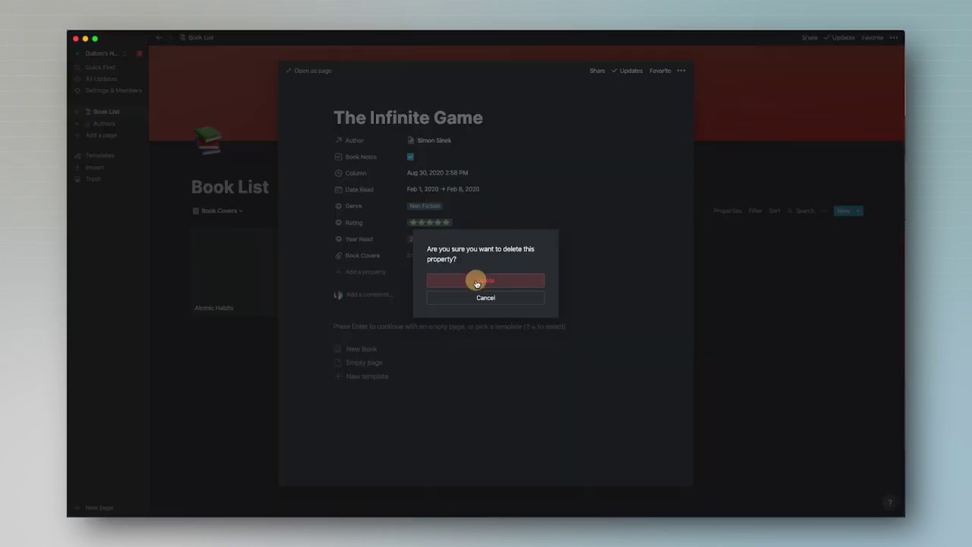
Delete the Book Covers property and add a Files & media property named Book Cover from The Infinite Game page.
{"action": "left_click", "coordinate": [472, 282]}
{"action": "left_click", "coordinate": [223, 354]}
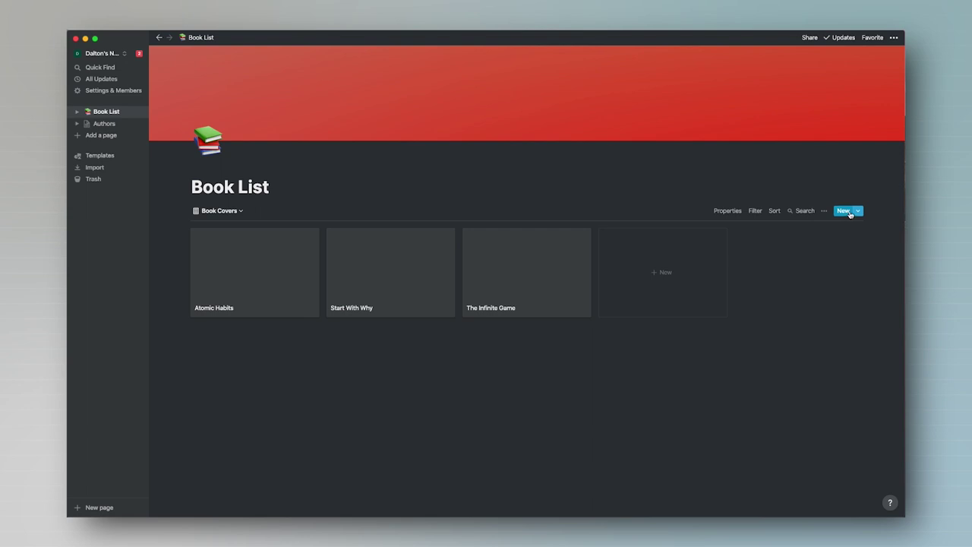
{"action": "left_click", "coordinate": [546, 271]}
{"action": "left_click", "coordinate": [386, 256]}
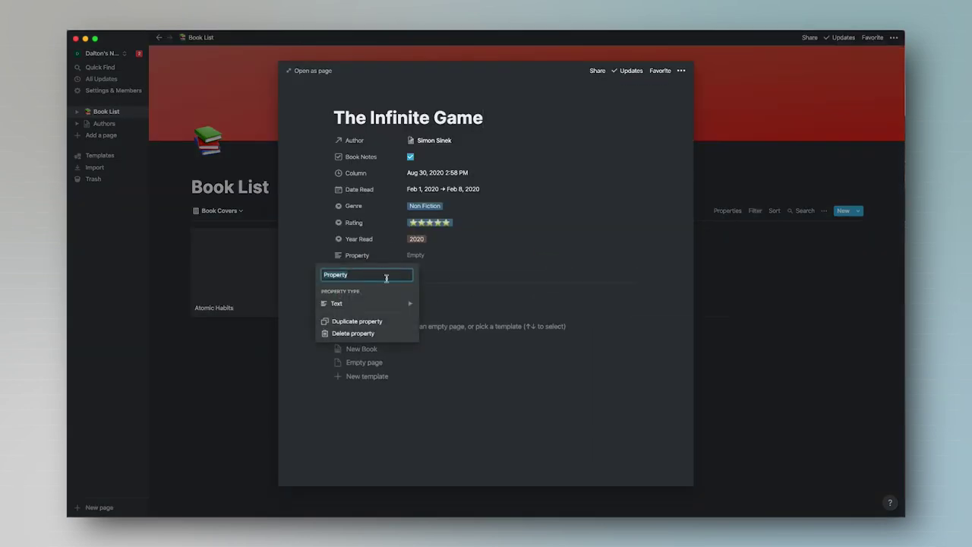
{"action": "type", "text": "Book Cover"}
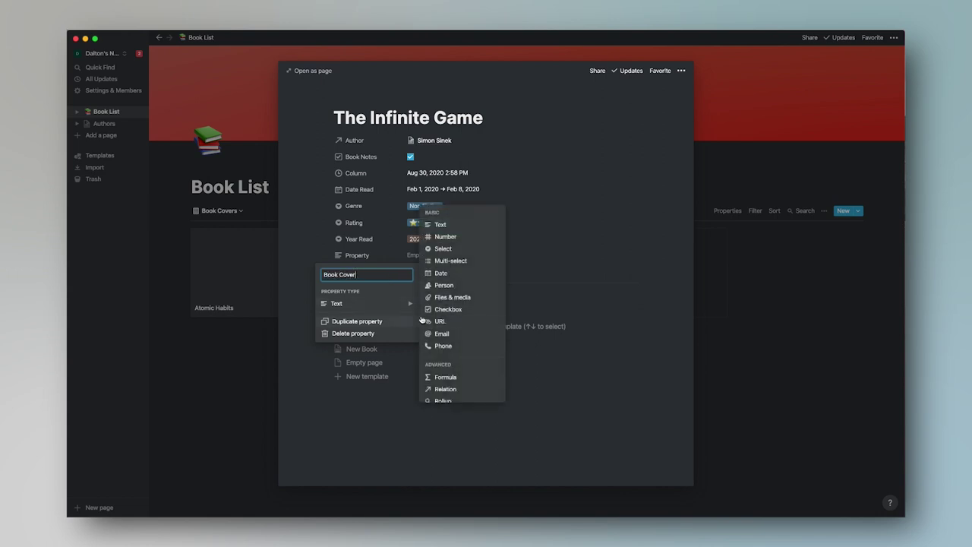
{"action": "mouse_move", "coordinate": [398, 311]}
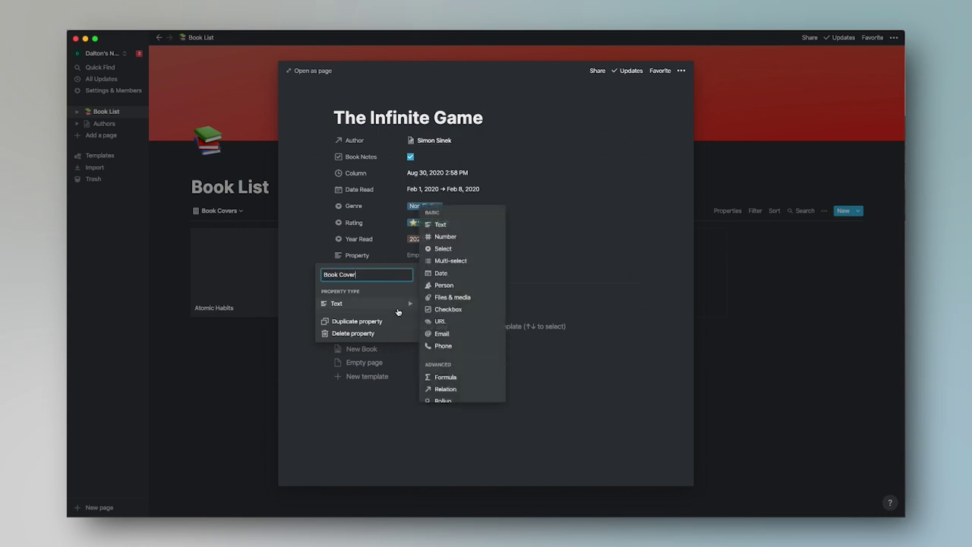
{"action": "left_click", "coordinate": [443, 299]}
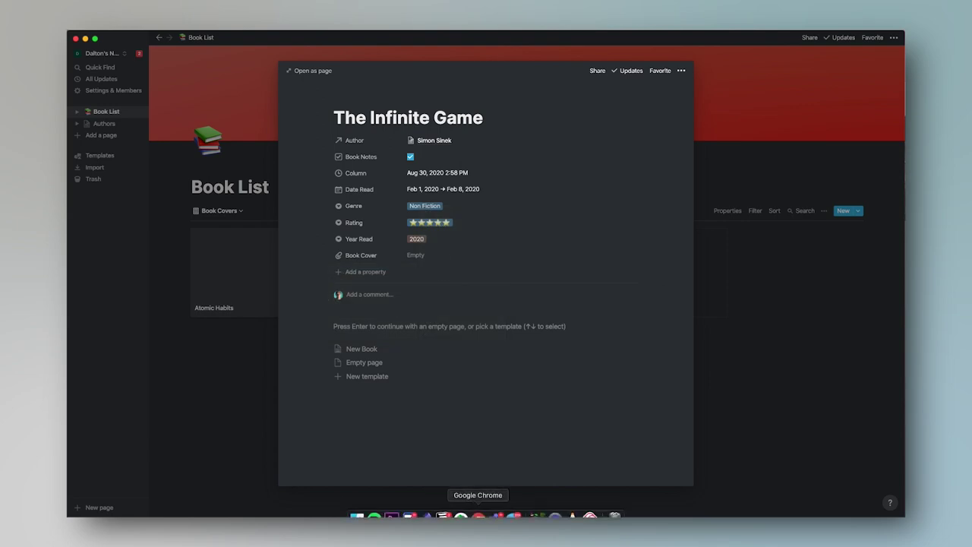
Switch to Google Chrome and search Google Images for the infinite game book cover.
{"action": "left_click", "coordinate": [477, 514]}
{"action": "type", "text": "the i"}
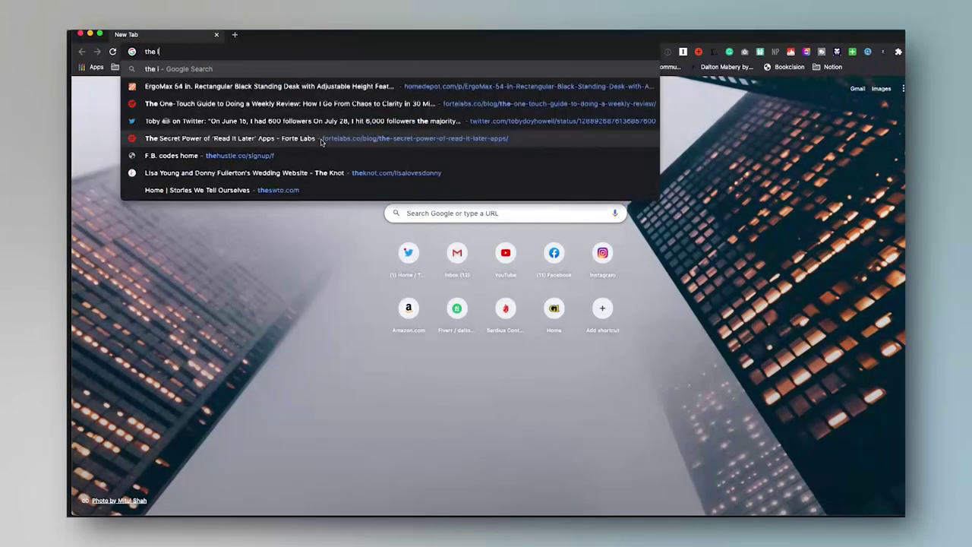
{"action": "type", "text": "nfitne game "}
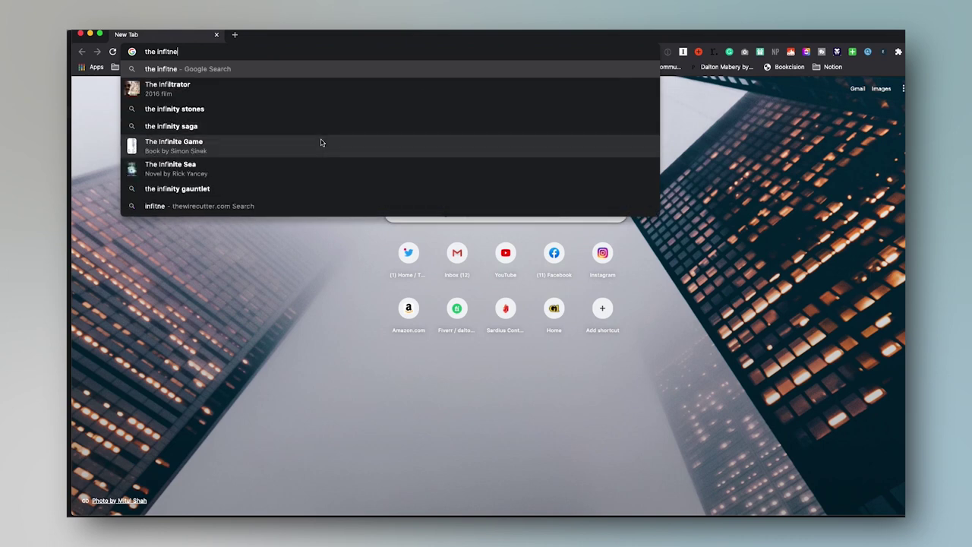
{"action": "type", "text": "book cover"}
{"action": "key", "text": "Return"}
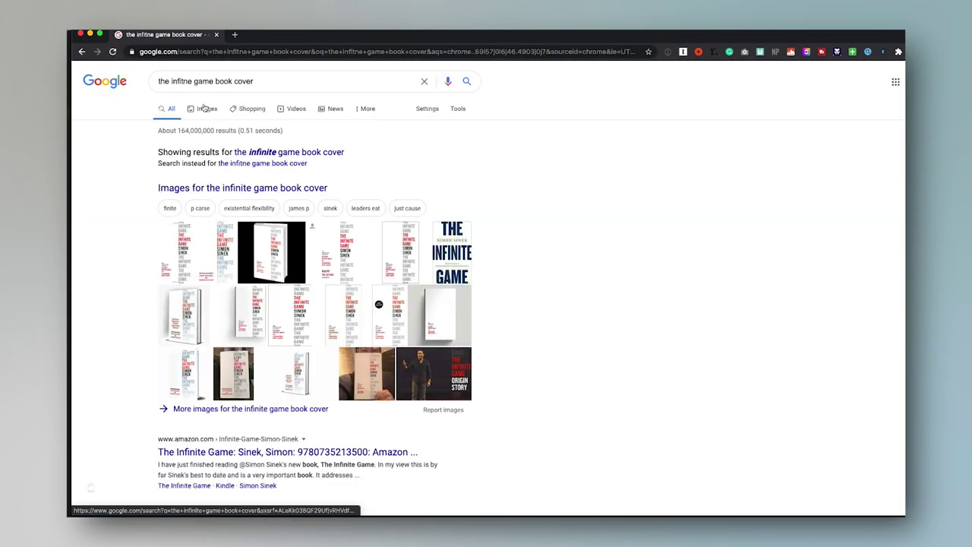
{"action": "left_click", "coordinate": [207, 105]}
{"action": "left_click", "coordinate": [114, 214]}
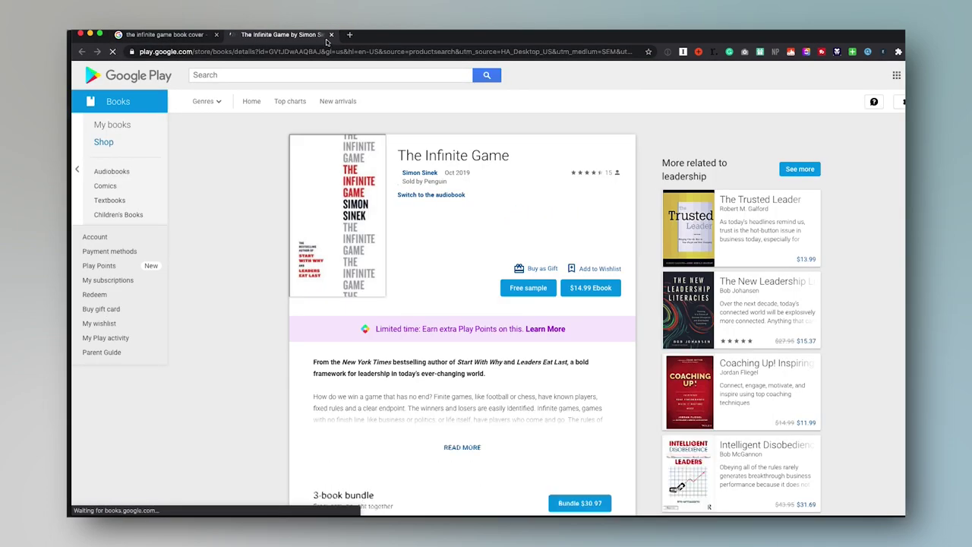
{"action": "left_click", "coordinate": [331, 34]}
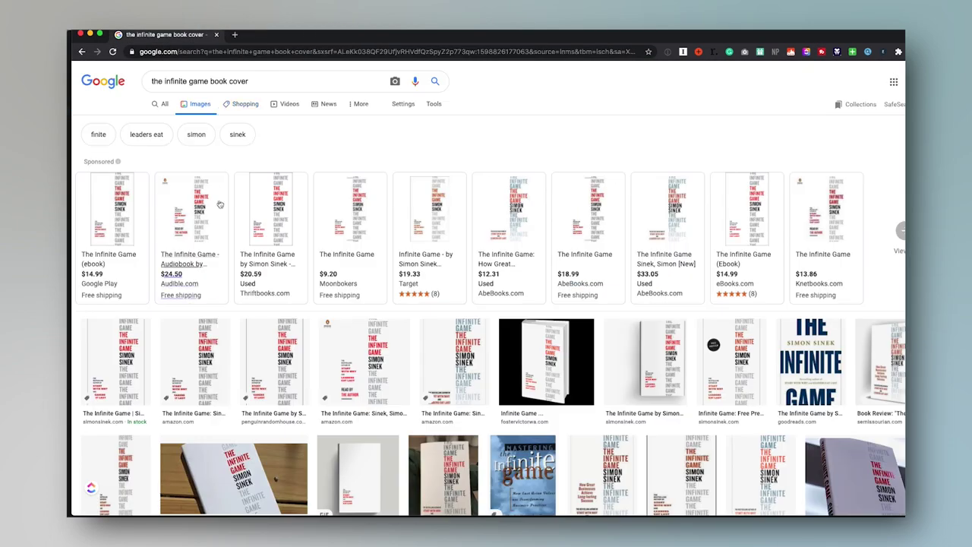
Save the Amazon cover image of The Infinite Game as a JPEG in the Projects folder and return to Notion.
{"action": "scroll", "coordinate": [195, 340], "scroll_direction": "down", "scroll_amount": 5}
{"action": "right_click", "coordinate": [752, 248]}
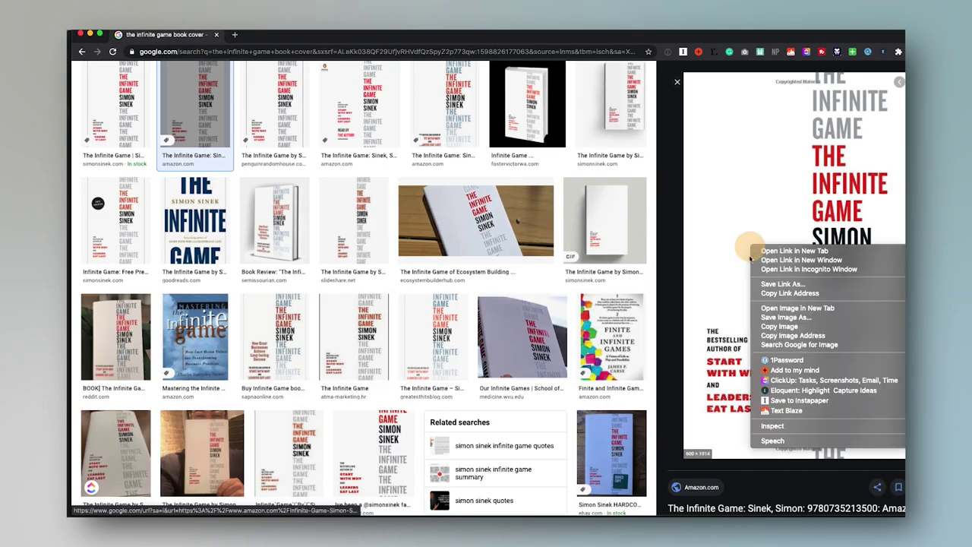
{"action": "left_click", "coordinate": [786, 319]}
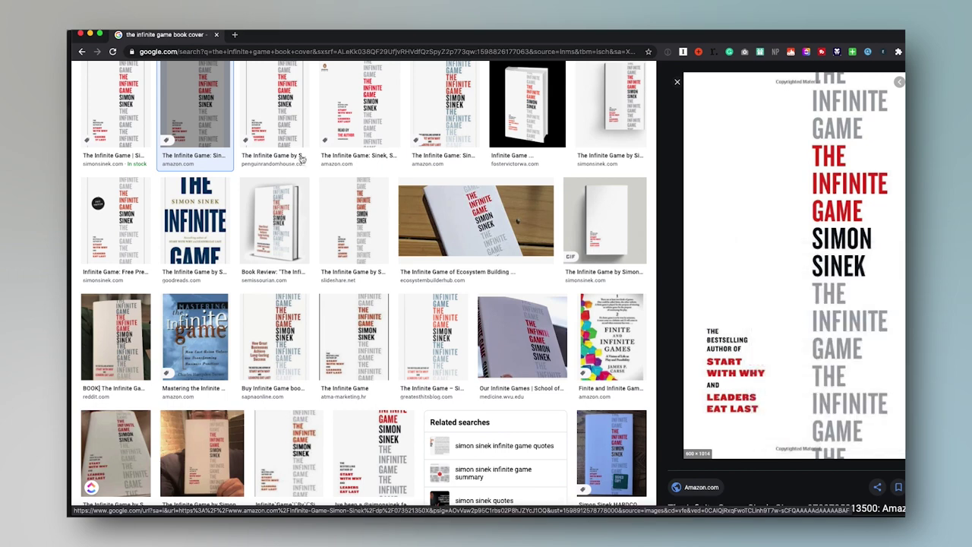
{"action": "left_click", "coordinate": [365, 159]}
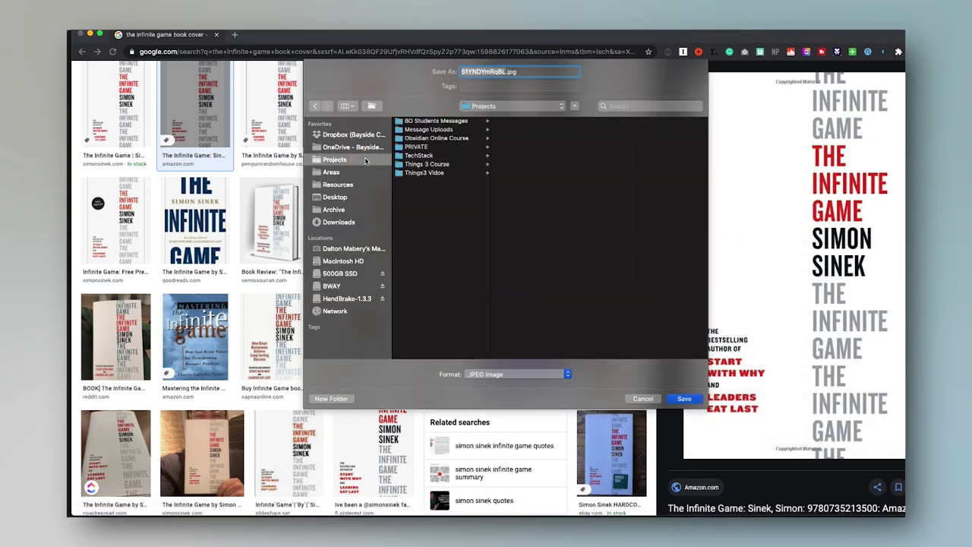
{"action": "key", "text": "Return"}
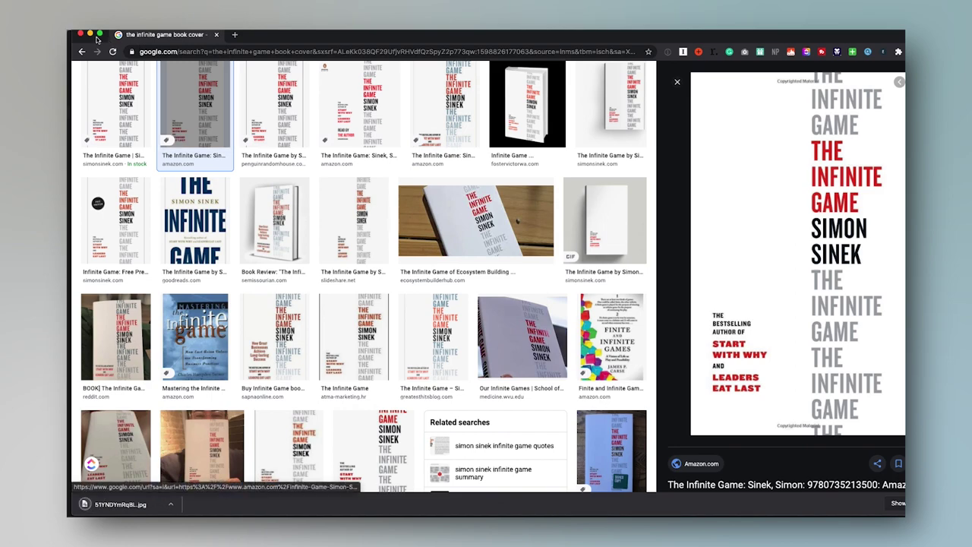
{"action": "left_click", "coordinate": [90, 36]}
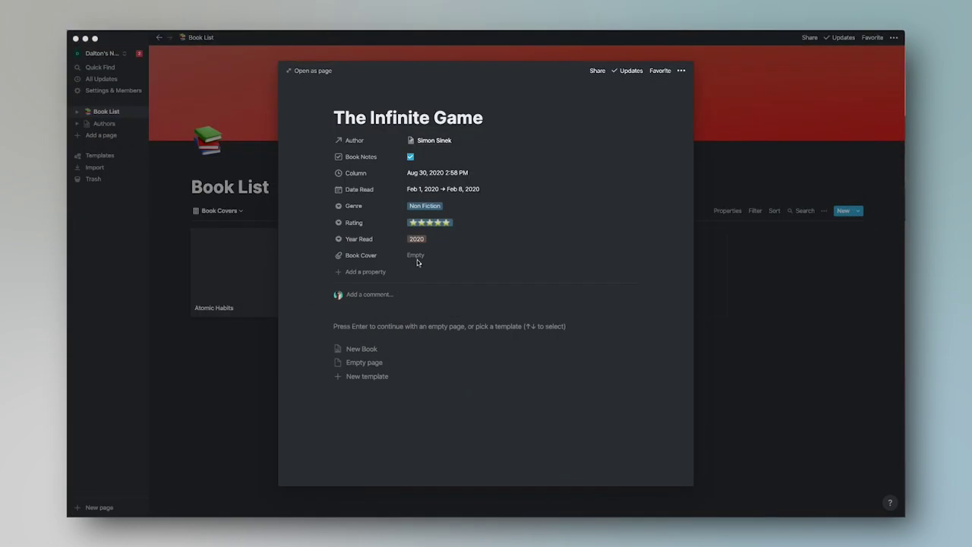
Upload the saved cover JPEG from the Projects folder to The Infinite Game's Book Cover property and close the page.
{"action": "left_click", "coordinate": [390, 256]}
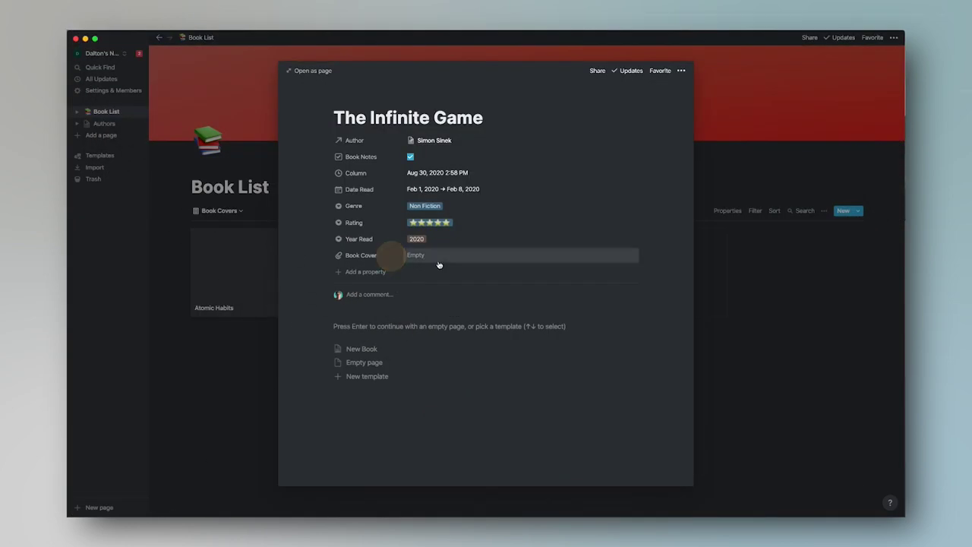
{"action": "left_click", "coordinate": [442, 259]}
{"action": "left_click", "coordinate": [435, 282]}
{"action": "left_click", "coordinate": [458, 299]}
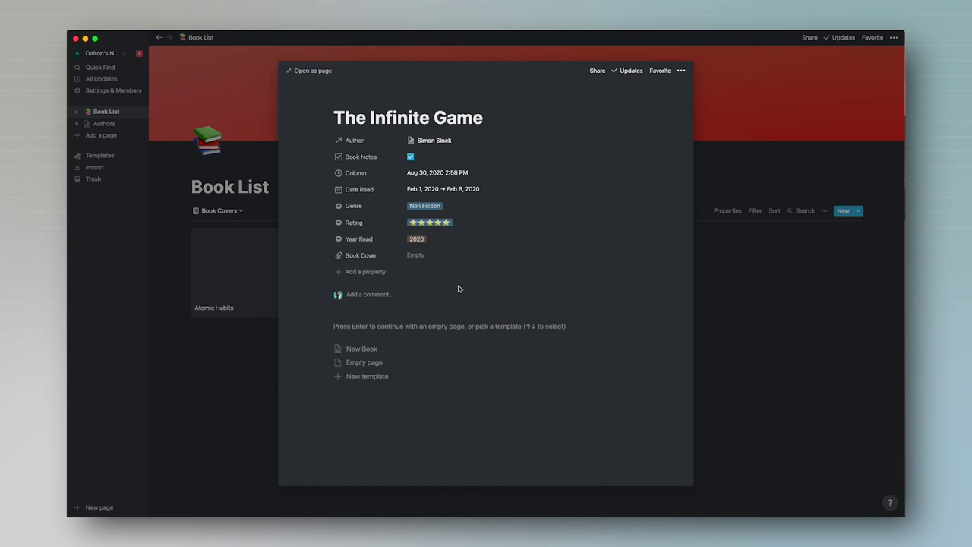
{"action": "left_click", "coordinate": [430, 256]}
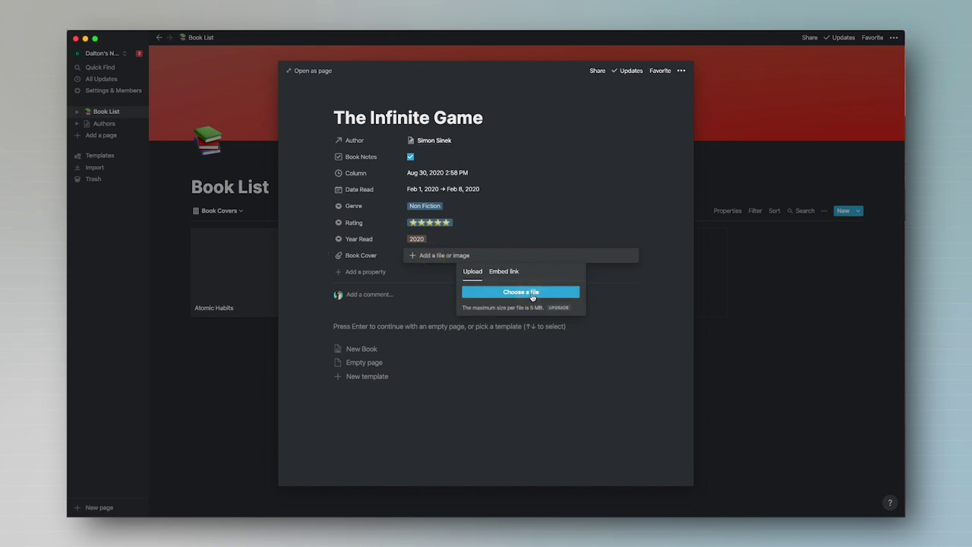
{"action": "left_click", "coordinate": [532, 295]}
{"action": "left_click", "coordinate": [334, 93]}
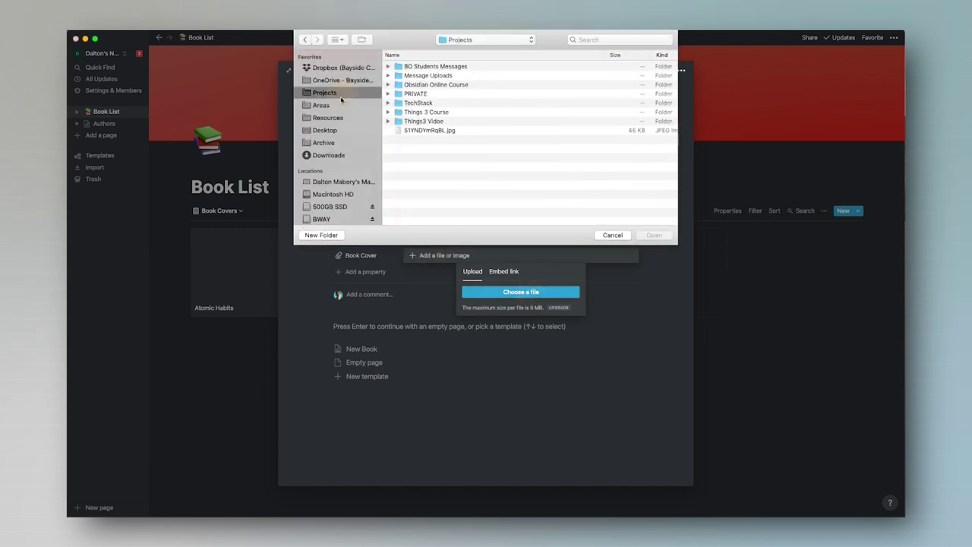
{"action": "left_click", "coordinate": [459, 131]}
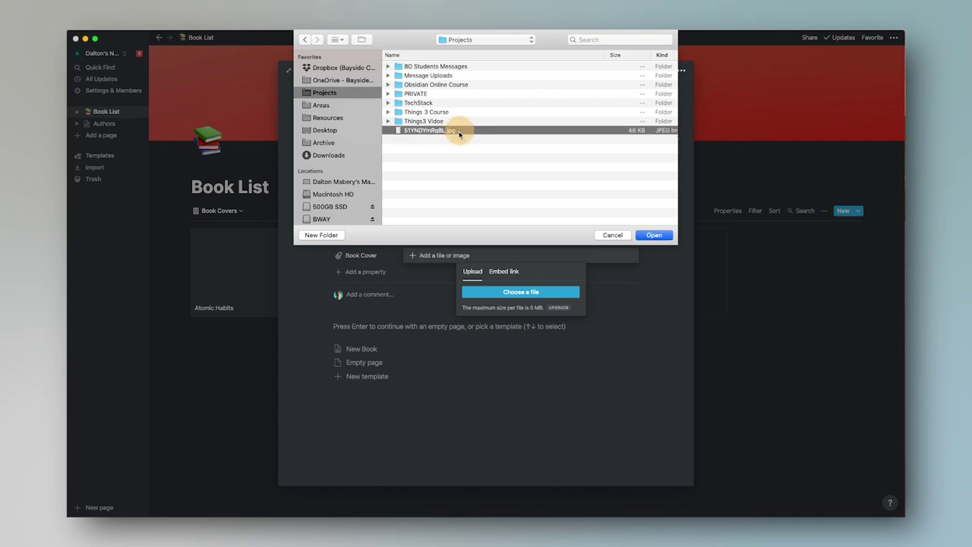
{"action": "double_click", "coordinate": [459, 131]}
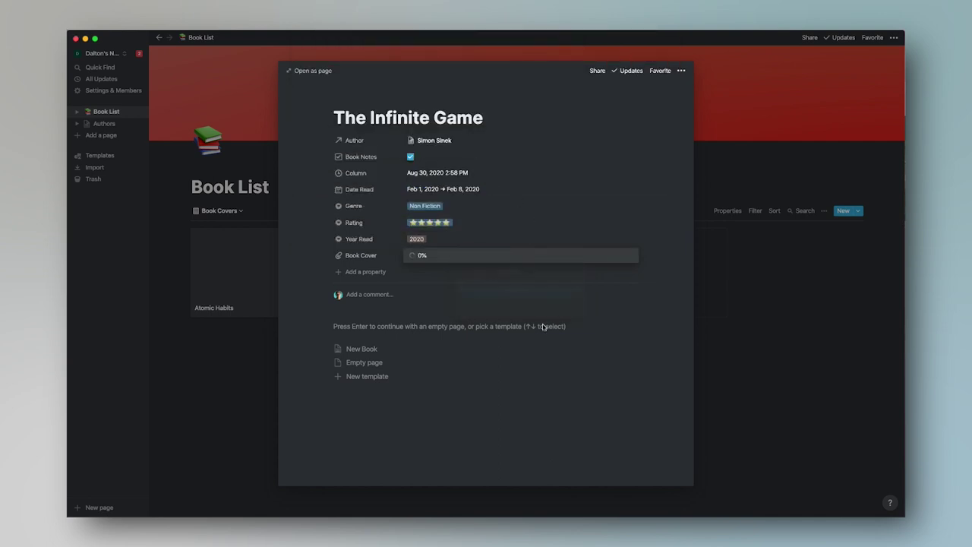
{"action": "left_click", "coordinate": [657, 296]}
{"action": "left_click", "coordinate": [809, 398]}
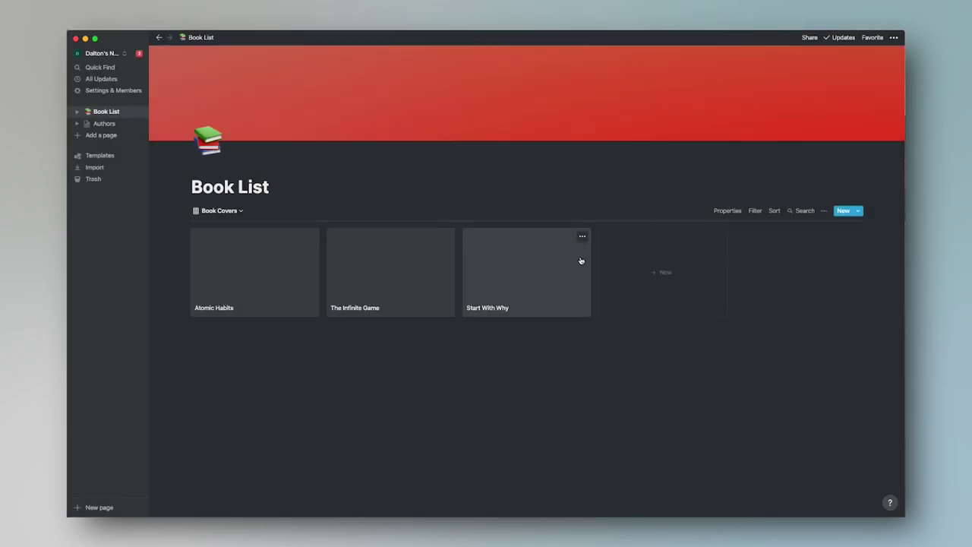
Show the Author, Book Cover and Genre properties on the cards of the Book Covers gallery.
{"action": "left_click", "coordinate": [822, 211]}
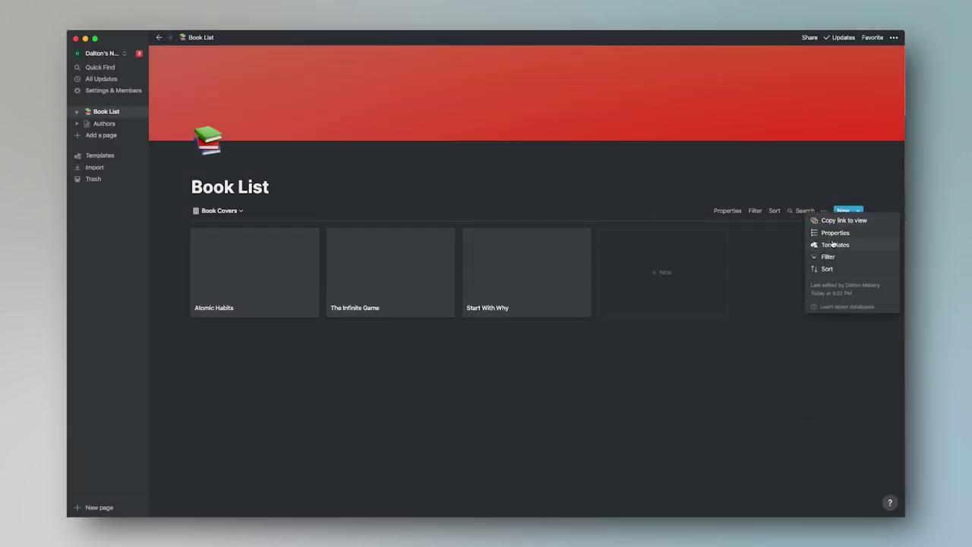
{"action": "left_click", "coordinate": [832, 236]}
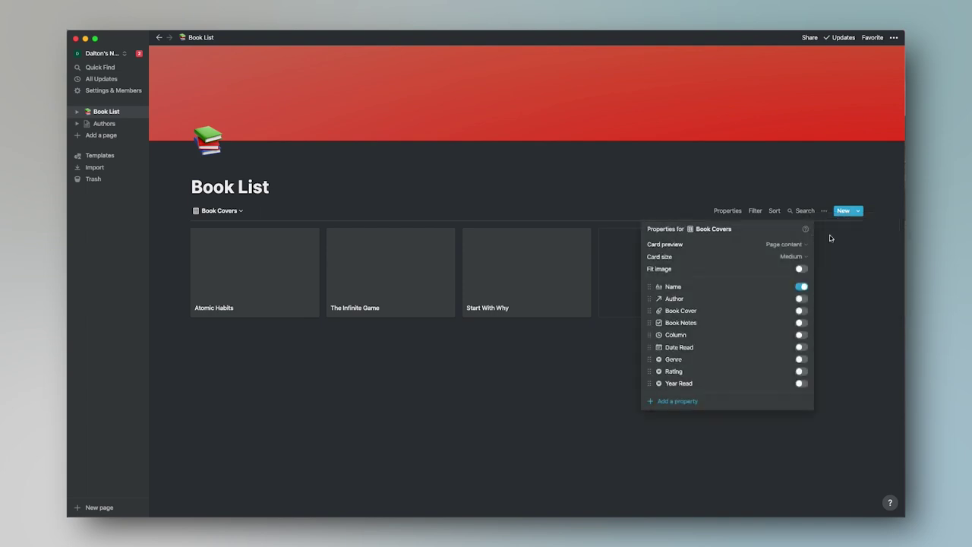
{"action": "left_click", "coordinate": [803, 298]}
{"action": "left_click", "coordinate": [801, 311]}
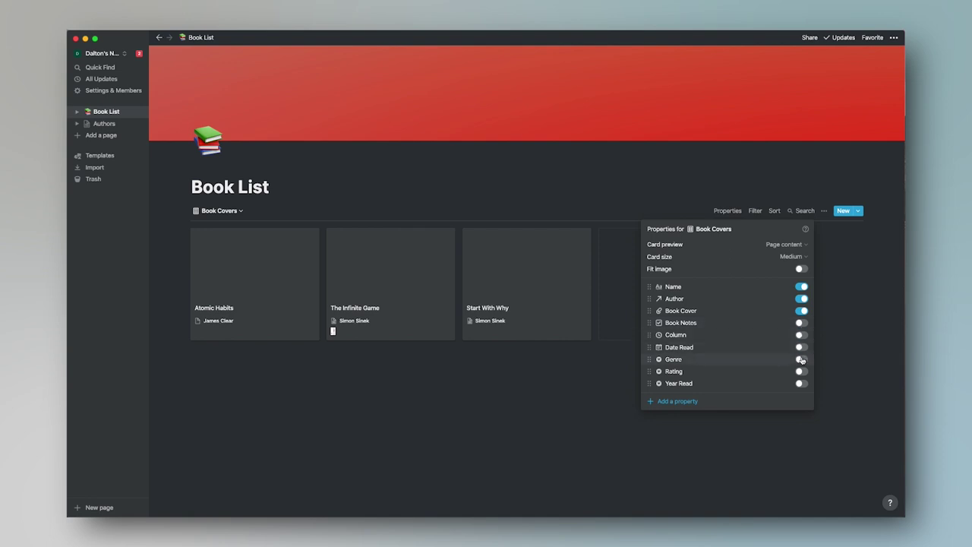
{"action": "left_click", "coordinate": [800, 359]}
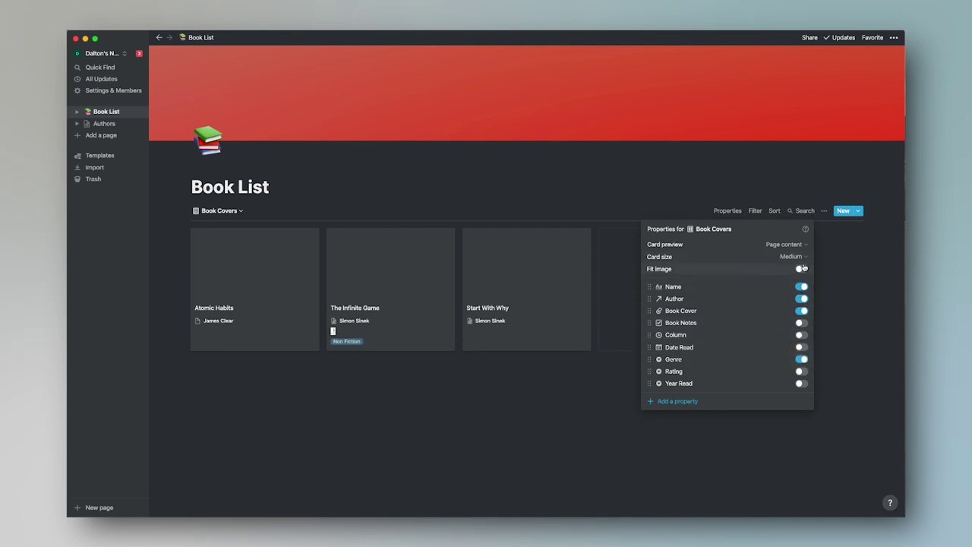
Turn on Fit image and set the card preview to Book Cover for the Book Covers gallery.
{"action": "left_click", "coordinate": [801, 268]}
{"action": "left_click", "coordinate": [799, 249]}
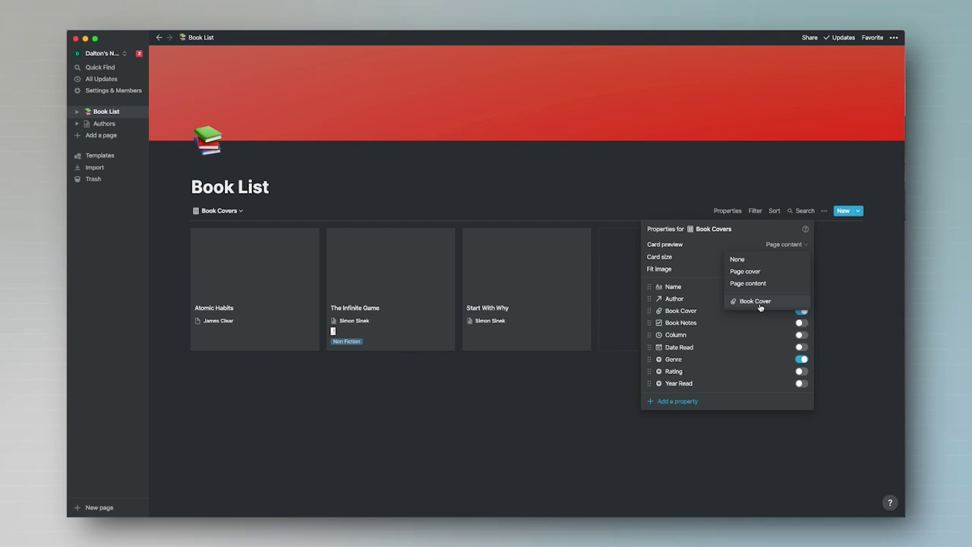
{"action": "left_click", "coordinate": [762, 304]}
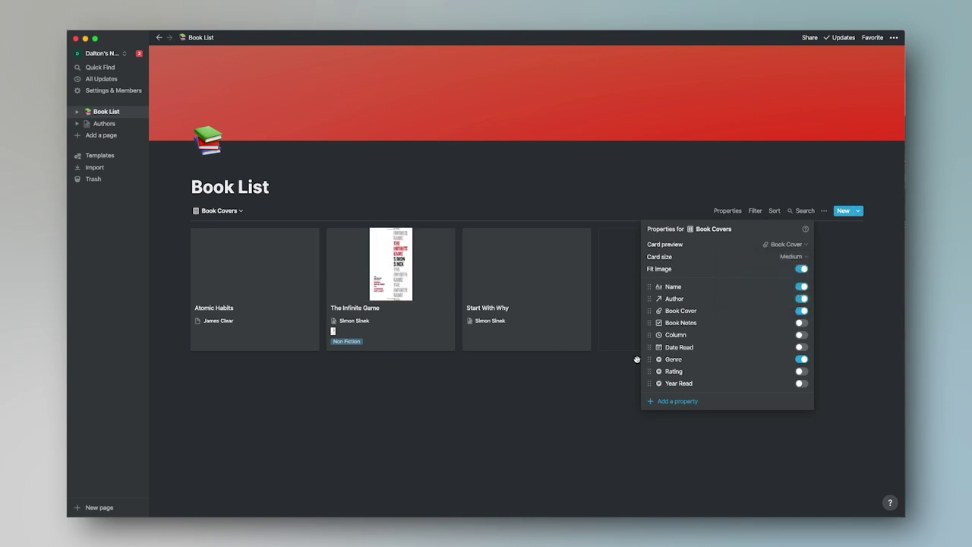
{"action": "left_click", "coordinate": [543, 412]}
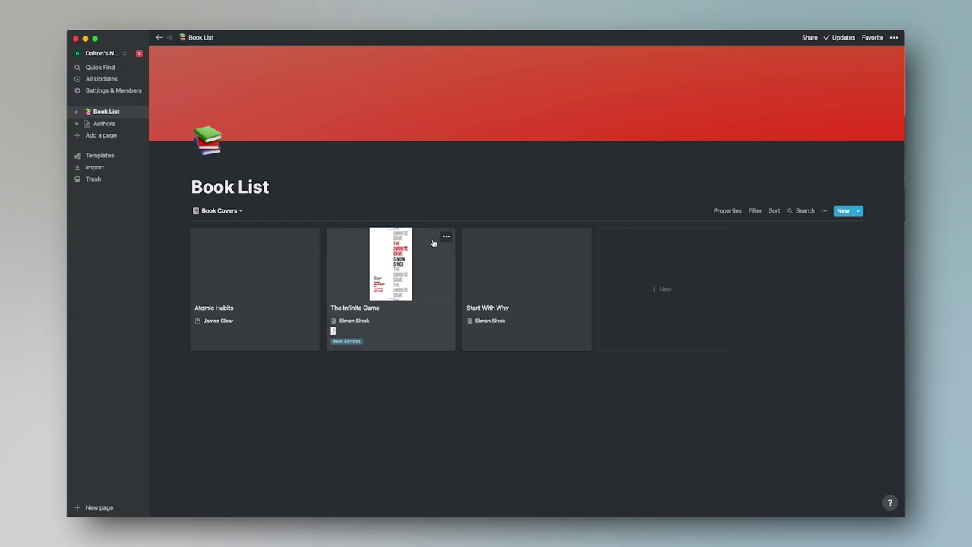
Turn off Fit image and set the card size to Large for the Book Covers gallery.
{"action": "left_click", "coordinate": [823, 210]}
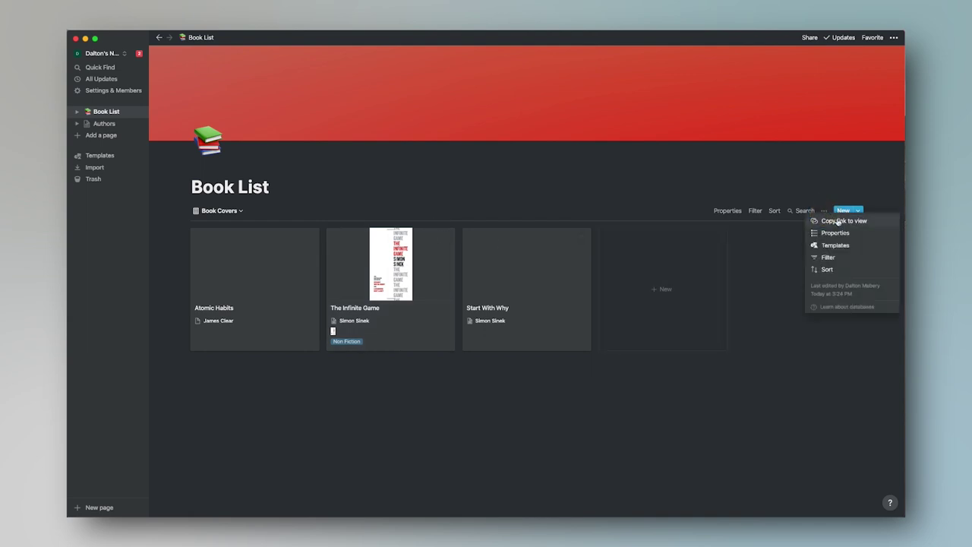
{"action": "left_click", "coordinate": [834, 232]}
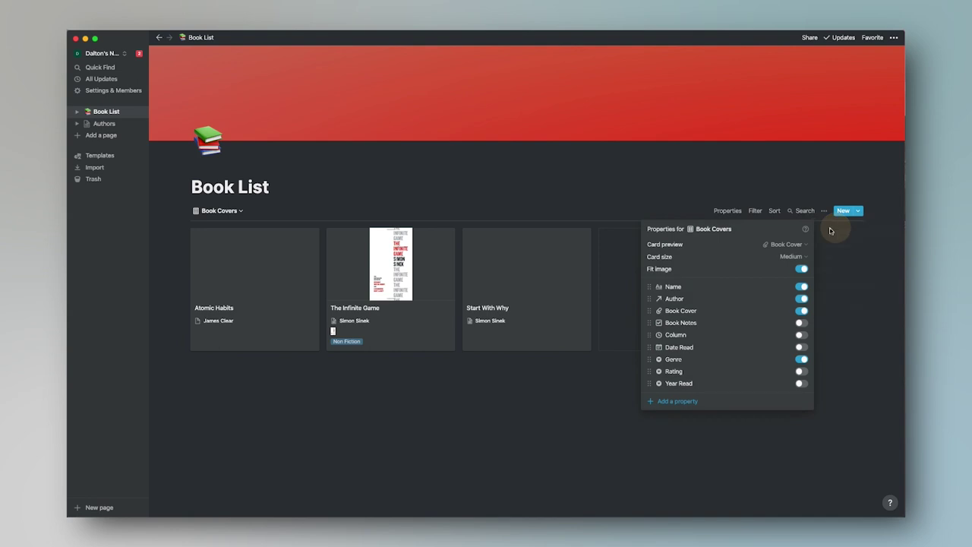
{"action": "left_click", "coordinate": [803, 269]}
{"action": "left_click", "coordinate": [789, 257]}
{"action": "left_click", "coordinate": [759, 294]}
{"action": "left_click", "coordinate": [537, 186]}
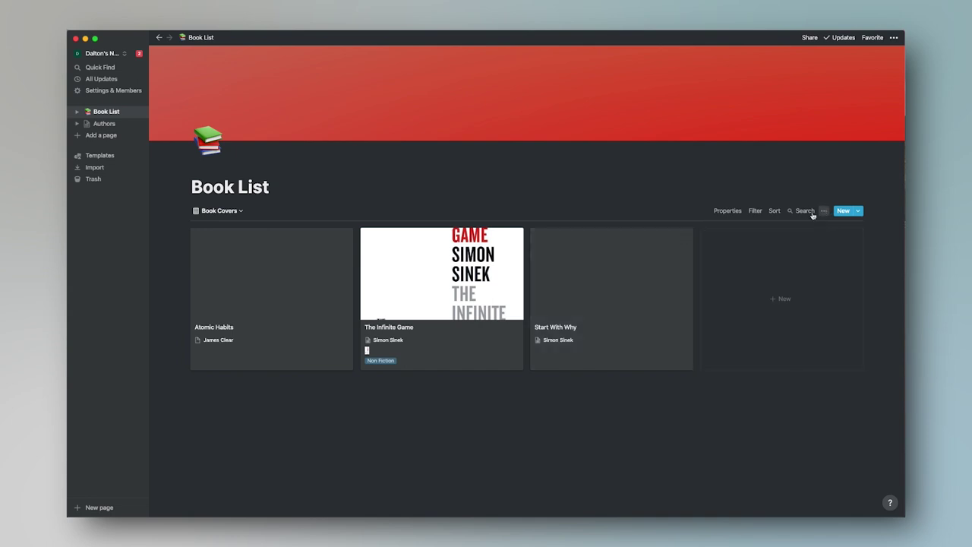
Switch the Book List to the All Books view and hide its Book Cover property.
{"action": "left_click", "coordinate": [235, 216]}
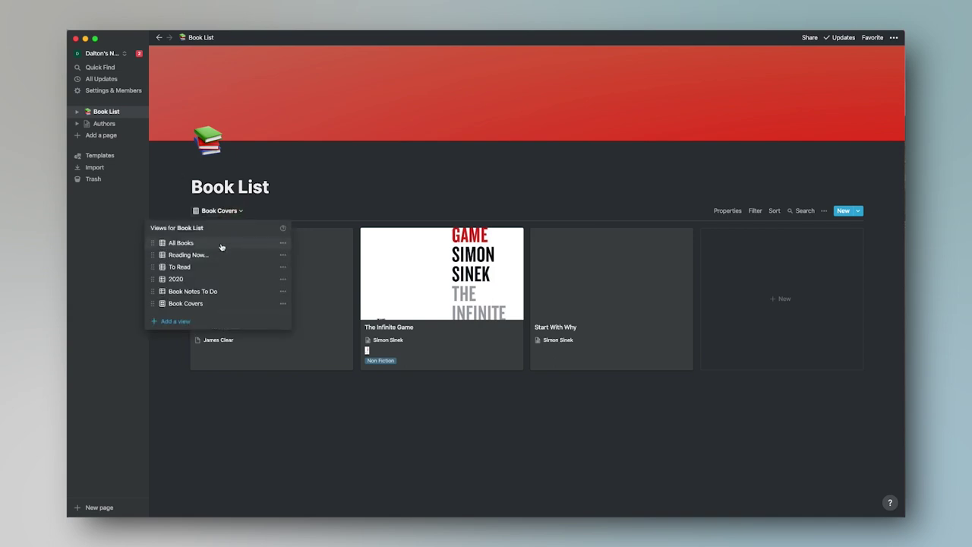
{"action": "left_click", "coordinate": [181, 243]}
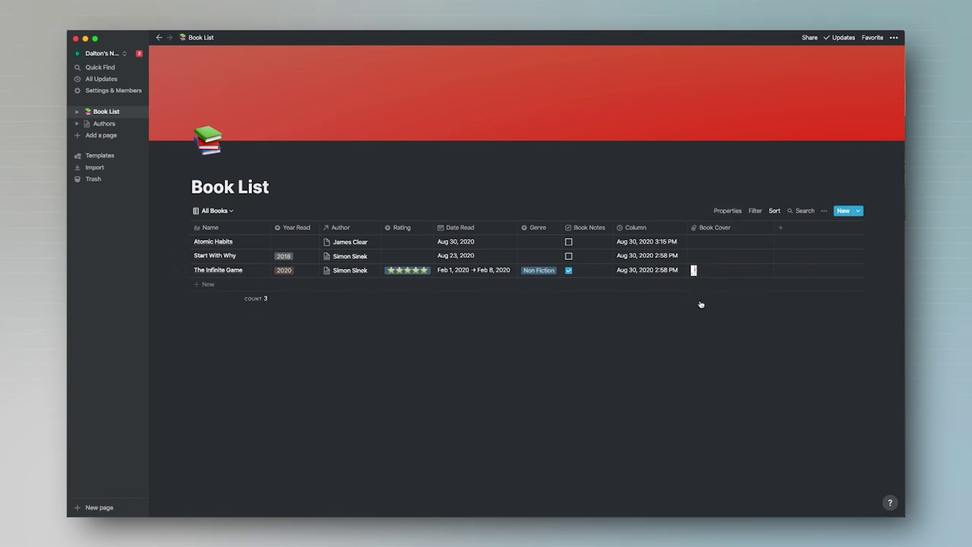
{"action": "left_click", "coordinate": [742, 234]}
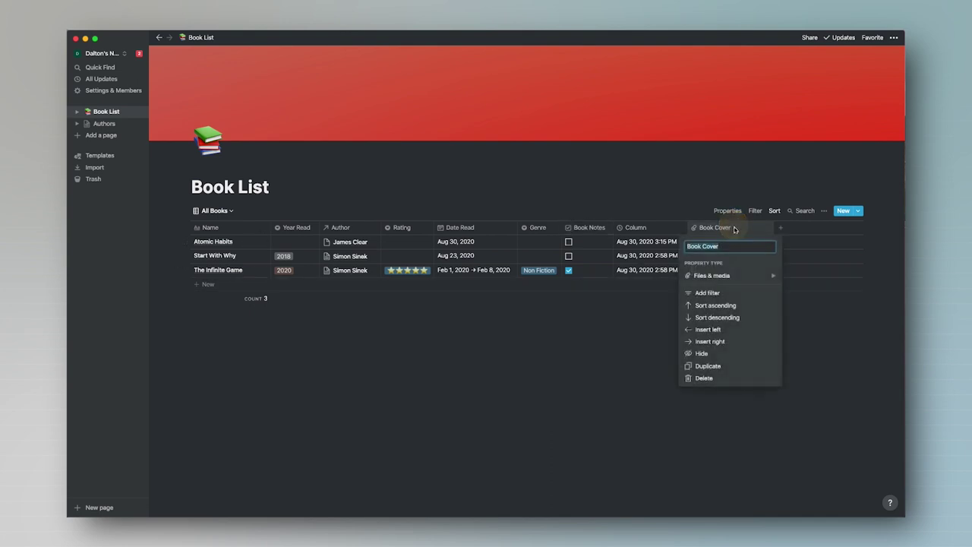
{"action": "left_click", "coordinate": [740, 353]}
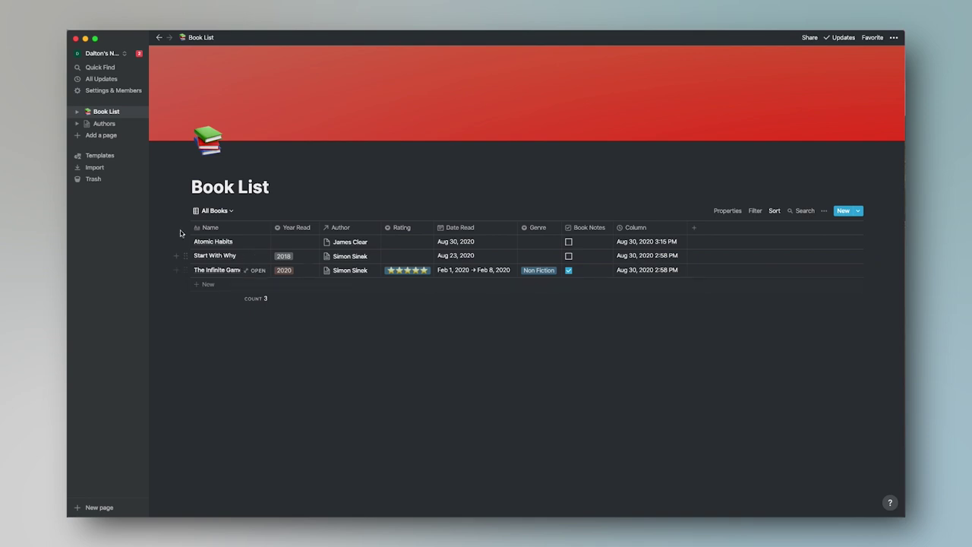
Check the Book Cover column in the To Read view and return to the All Books view.
{"action": "left_click", "coordinate": [219, 211]}
{"action": "left_click", "coordinate": [213, 265]}
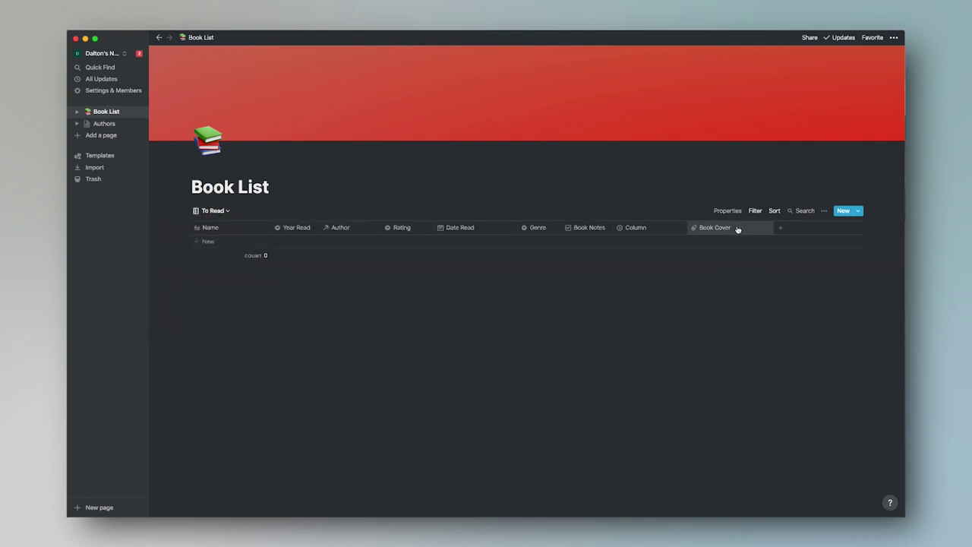
{"action": "mouse_move", "coordinate": [720, 255]}
{"action": "left_click", "coordinate": [212, 211]}
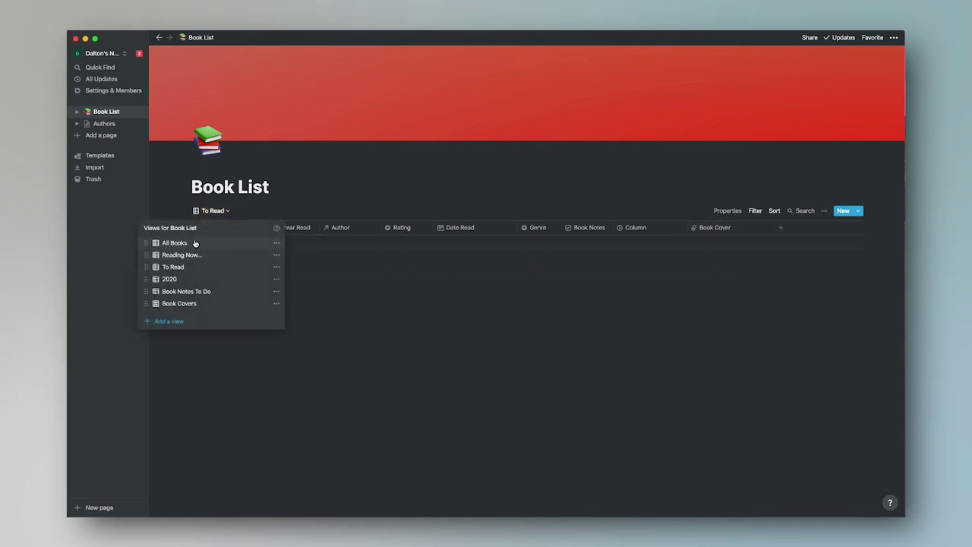
{"action": "left_click", "coordinate": [196, 241]}
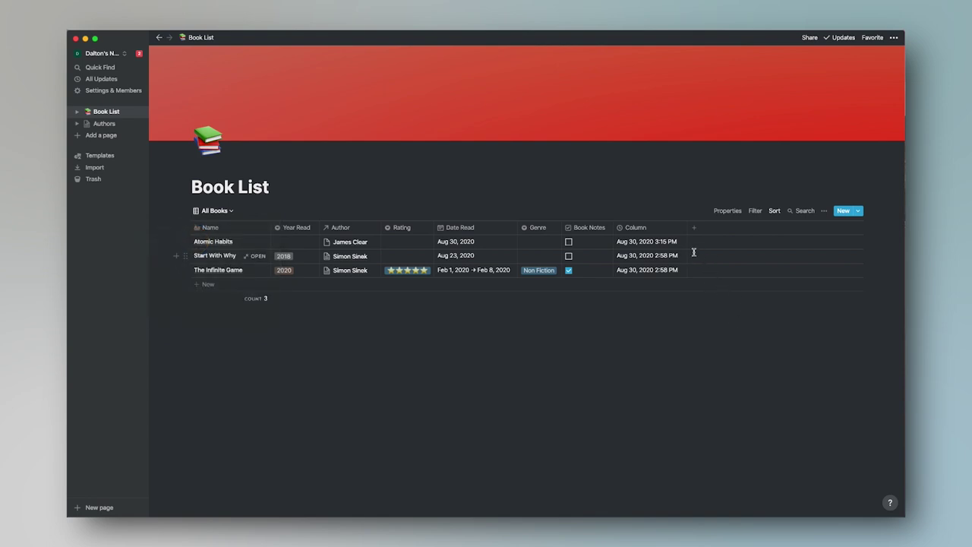